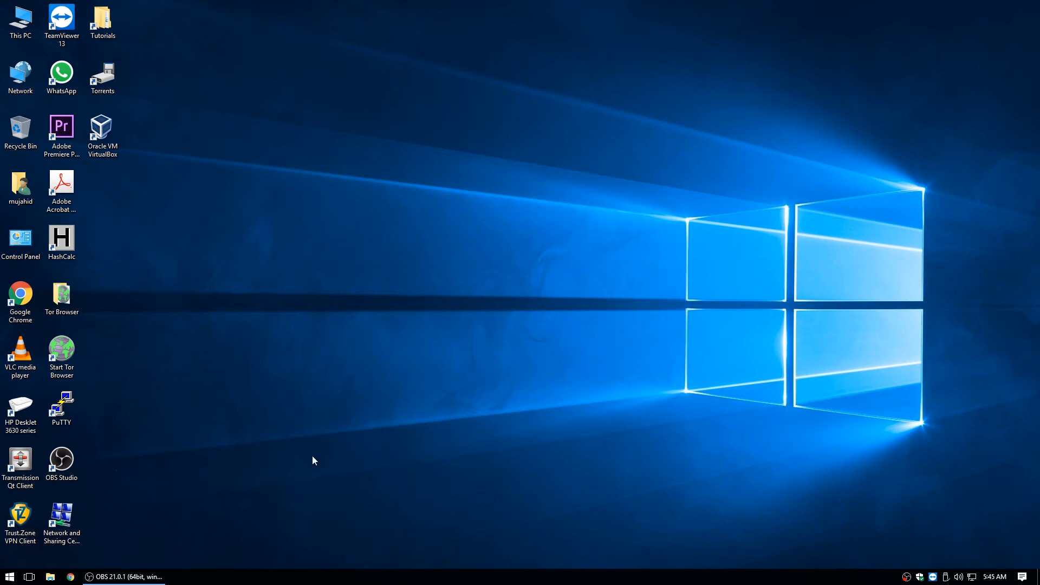
# Step: Search the web in Google Chrome for "wdownload windows 10" and open Microsoft's Download Windows 10 Disc Image (ISO File) result
pyautogui.click(75, 582)
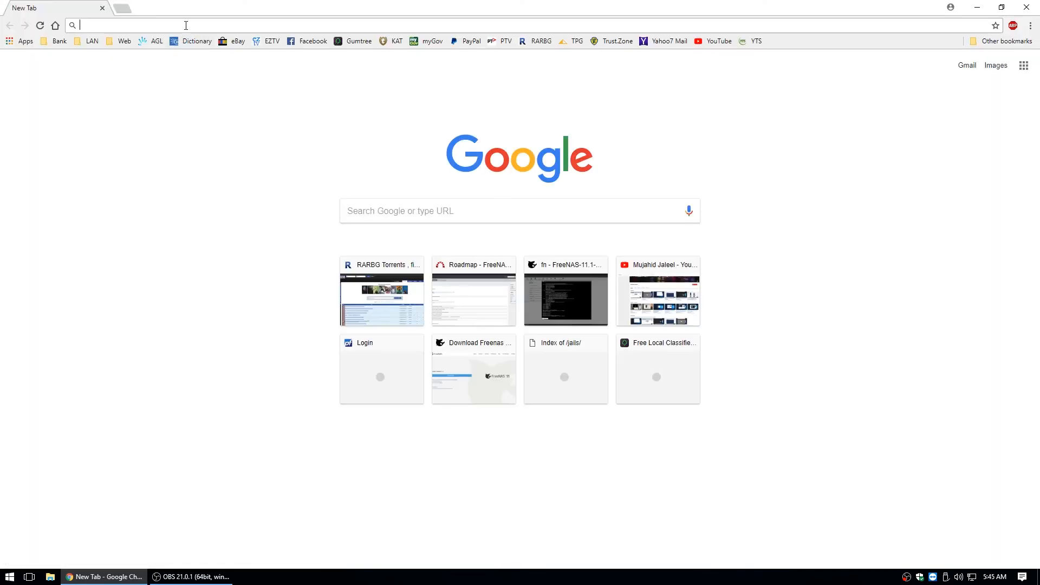
pyautogui.write('wd')
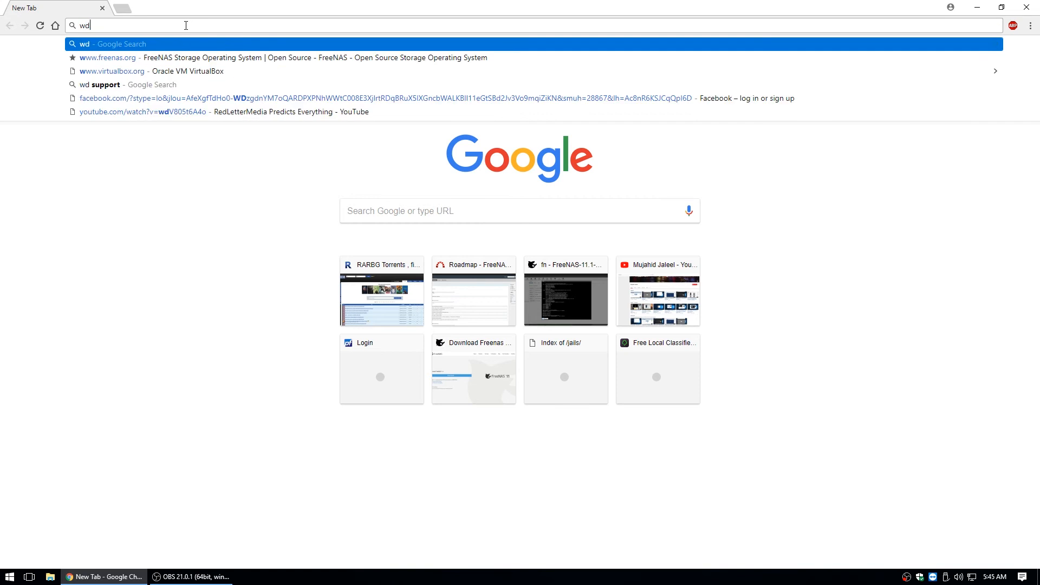
pyautogui.write('ownload ')
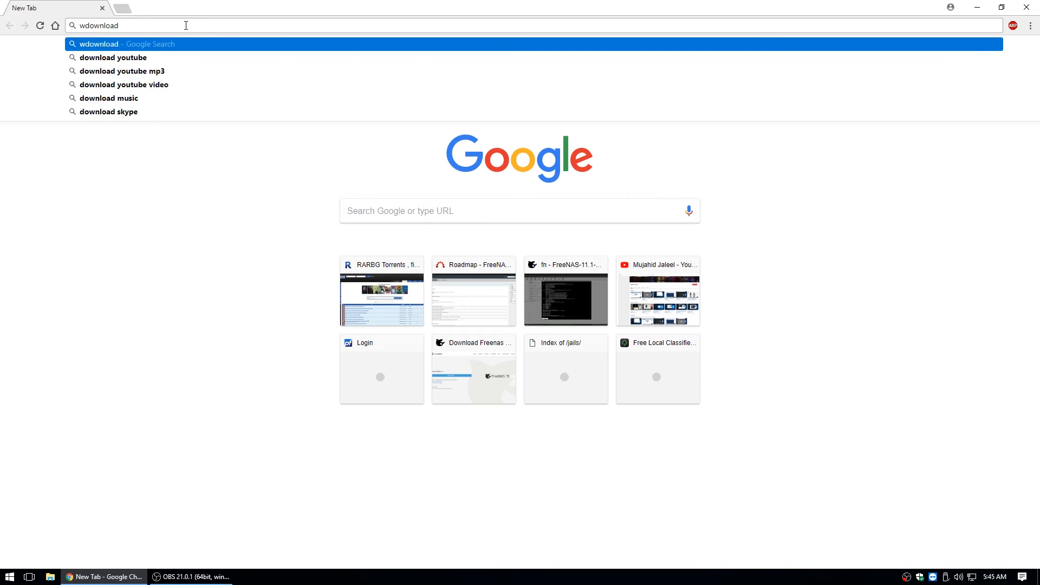
pyautogui.write('windows ')
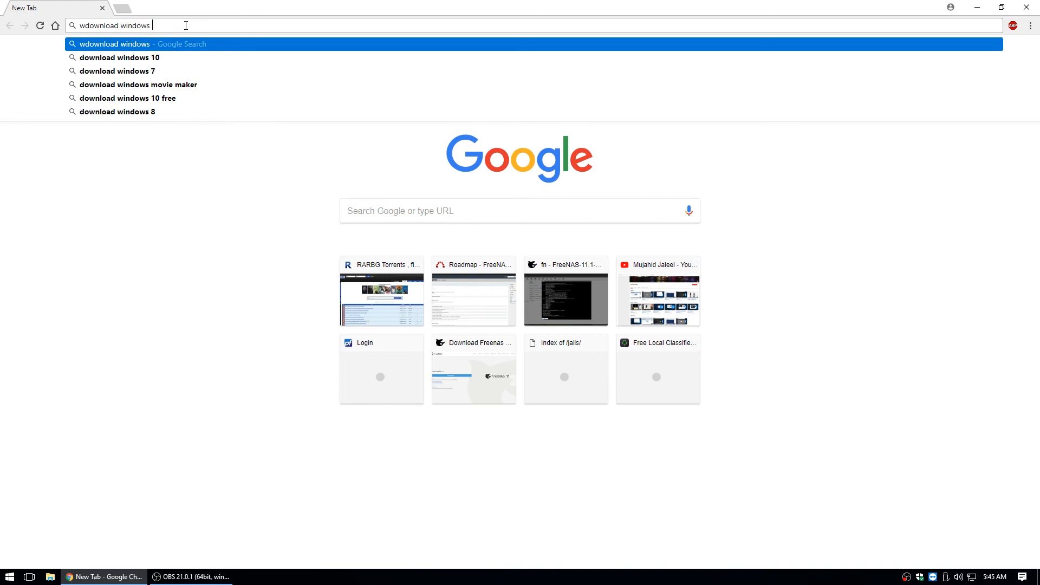
pyautogui.write('10')
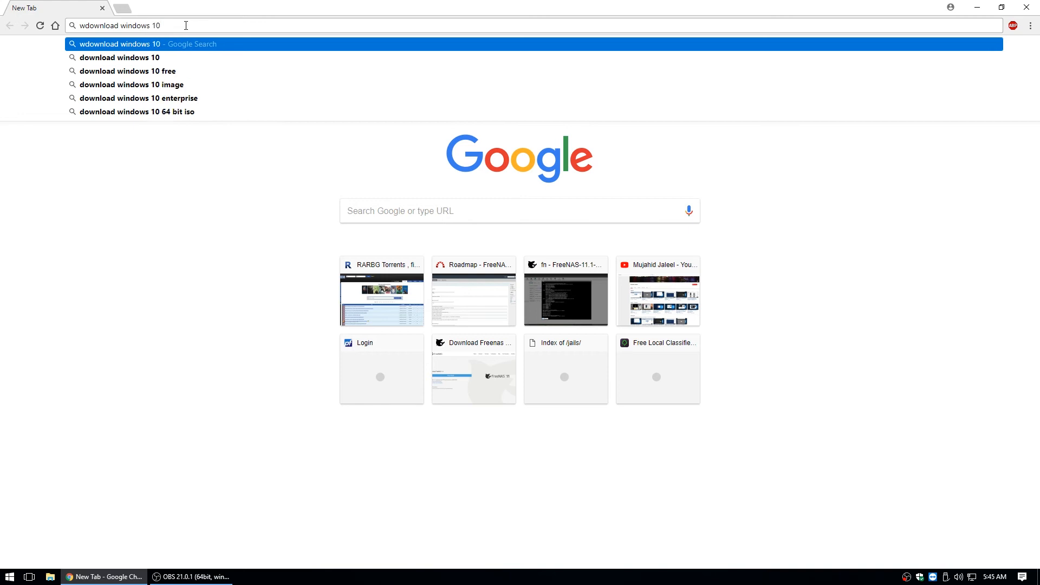
pyautogui.press('Return')
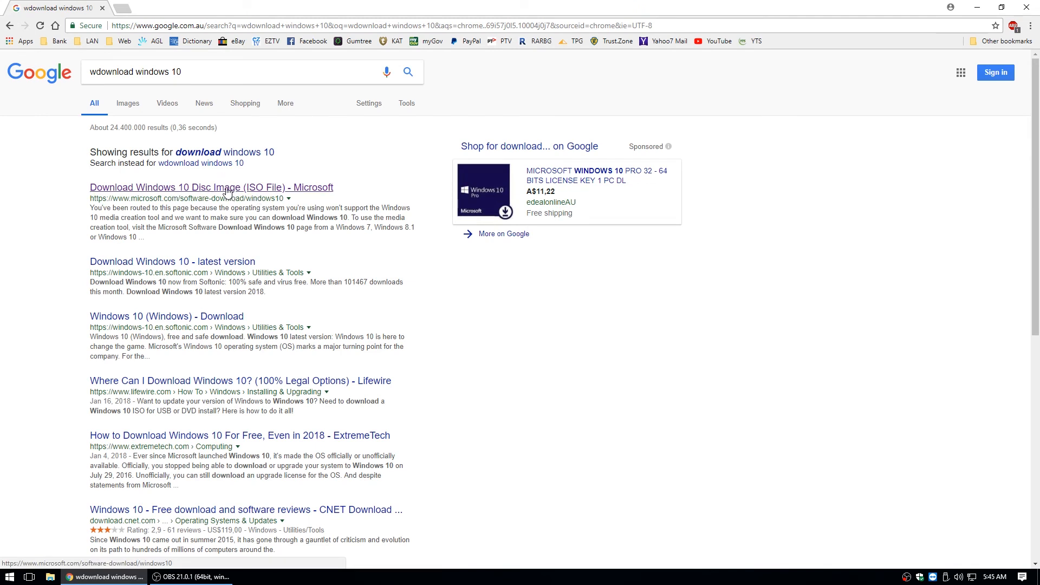
pyautogui.moveTo(93, 198); pyautogui.dragTo(279, 199)
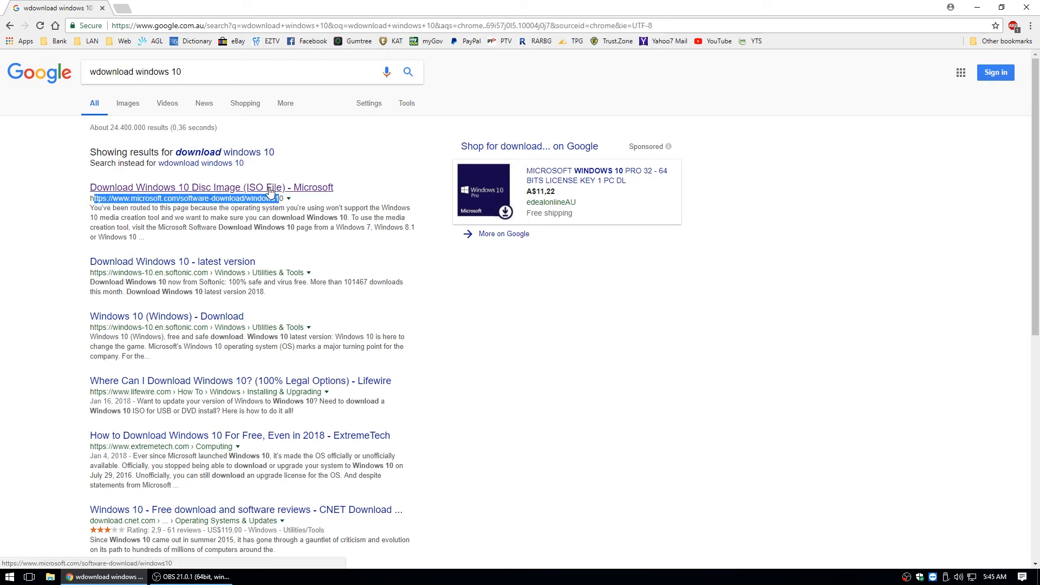
pyautogui.click(269, 190)
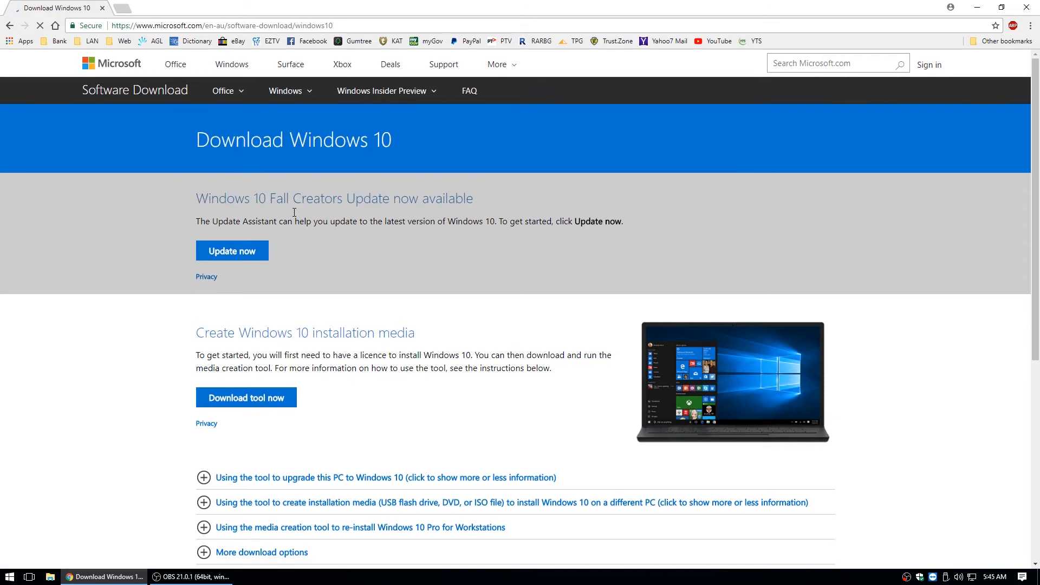
# Step: Download the media creation tool from the "Create Windows 10 installation media" section of the page
pyautogui.scroll(-1, 293, 225)
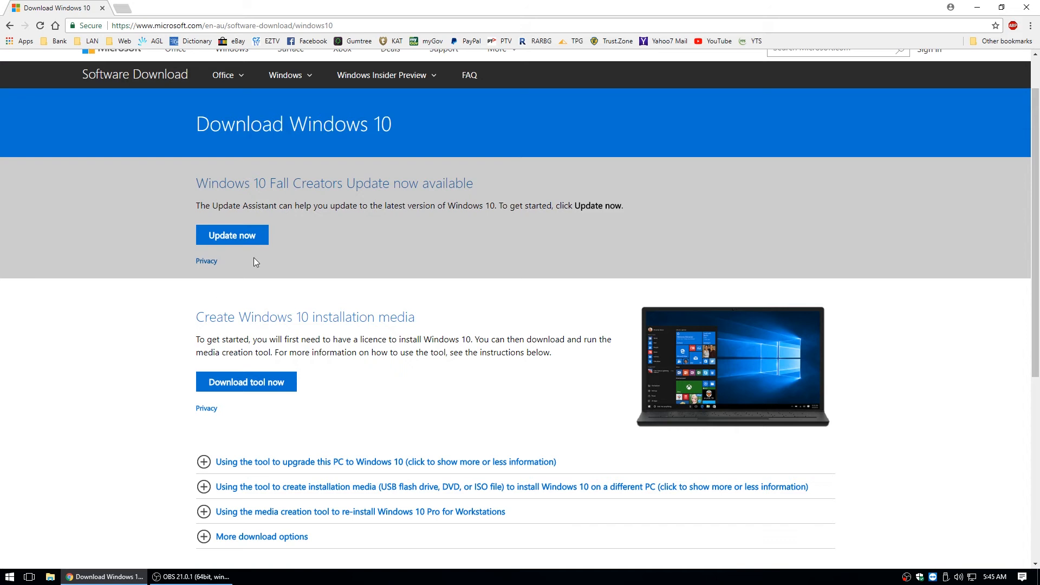
pyautogui.click(252, 241)
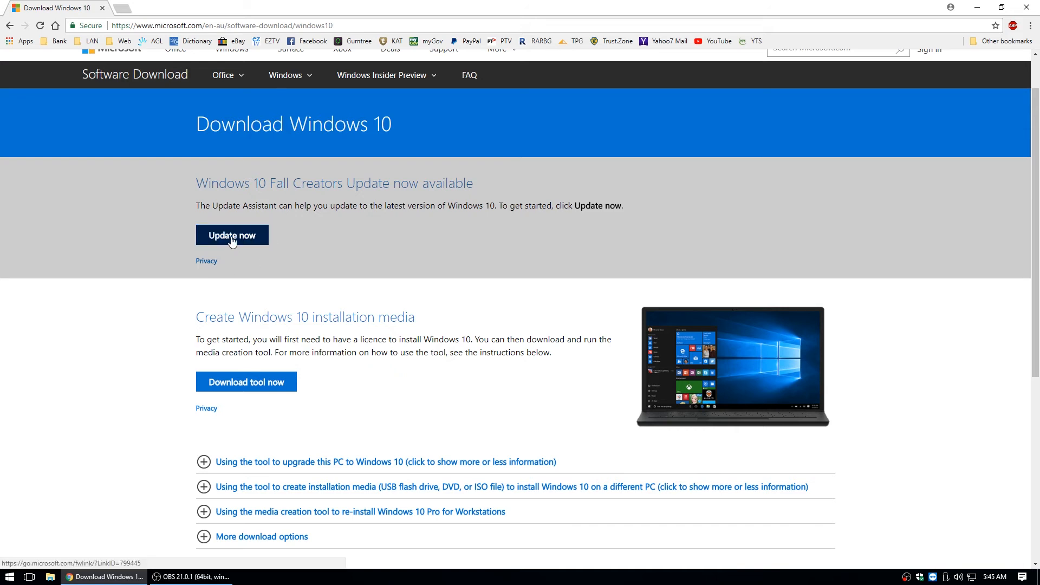
pyautogui.scroll(-3, 170, 321)
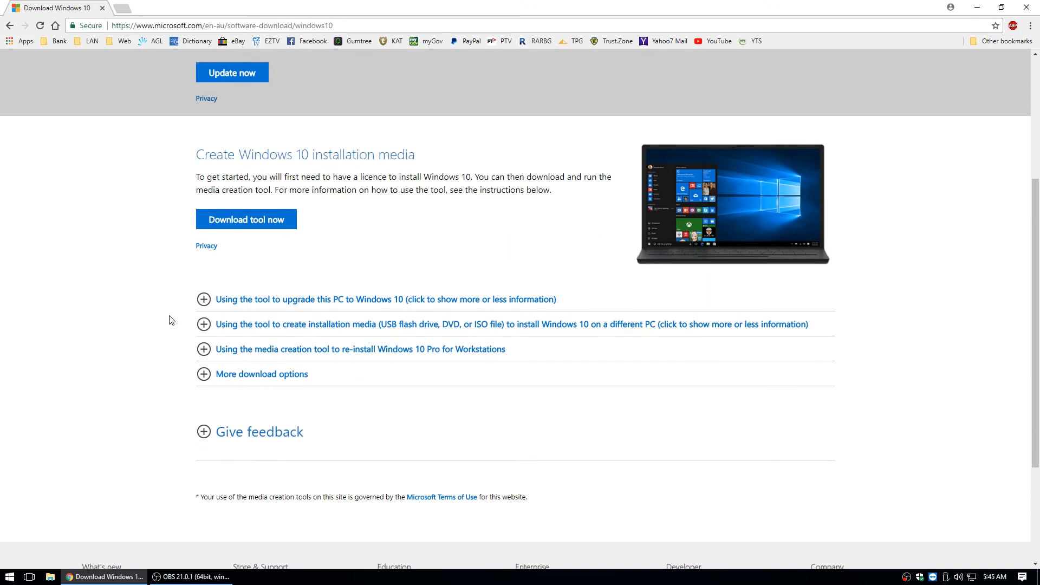
pyautogui.scroll(2, 113, 261)
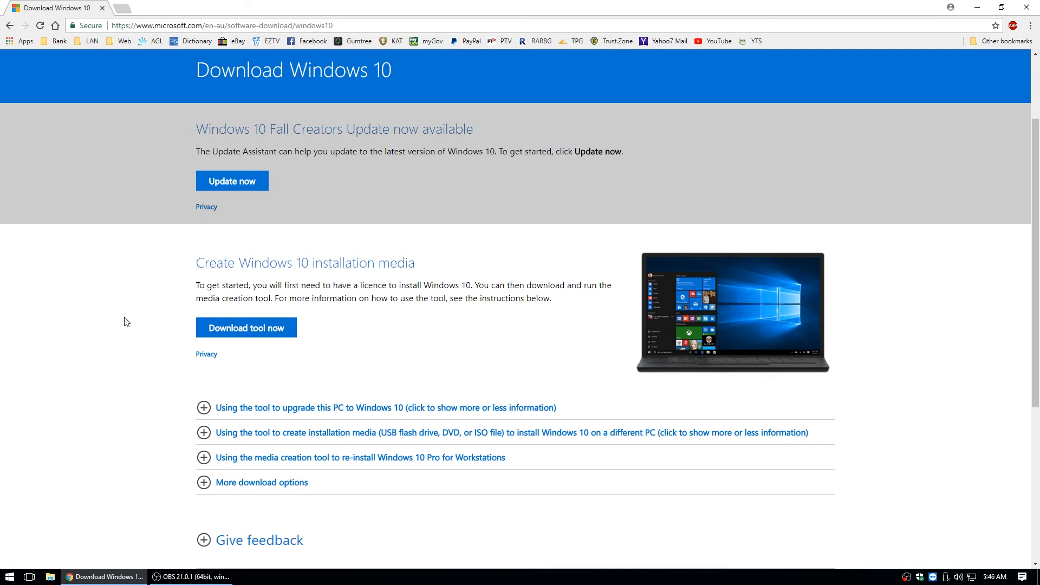
pyautogui.click(238, 334)
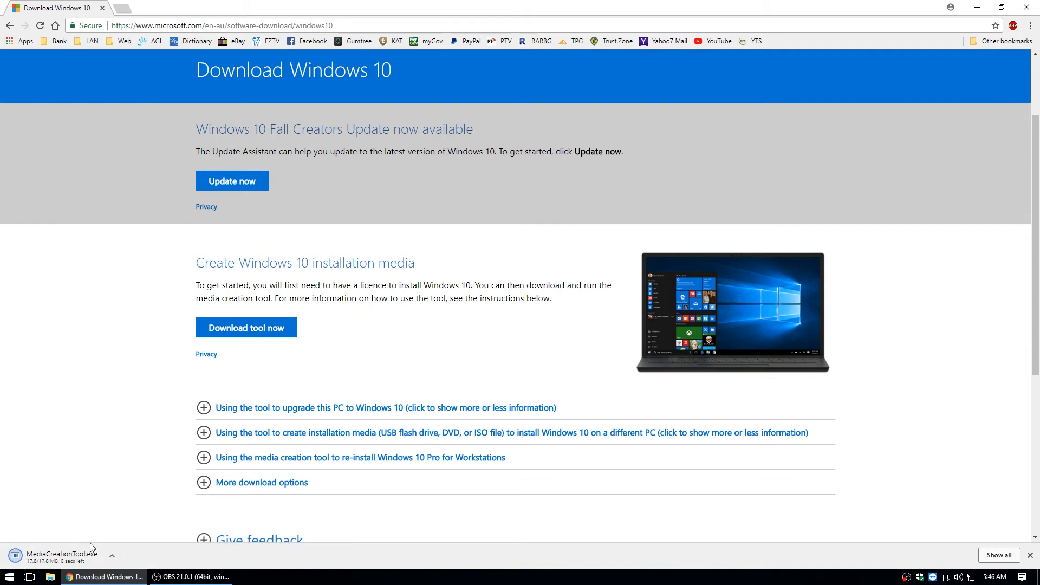
# Step: Launch the downloaded MediaCreationTool from its folder and accept the Microsoft software license terms
pyautogui.click(103, 556)
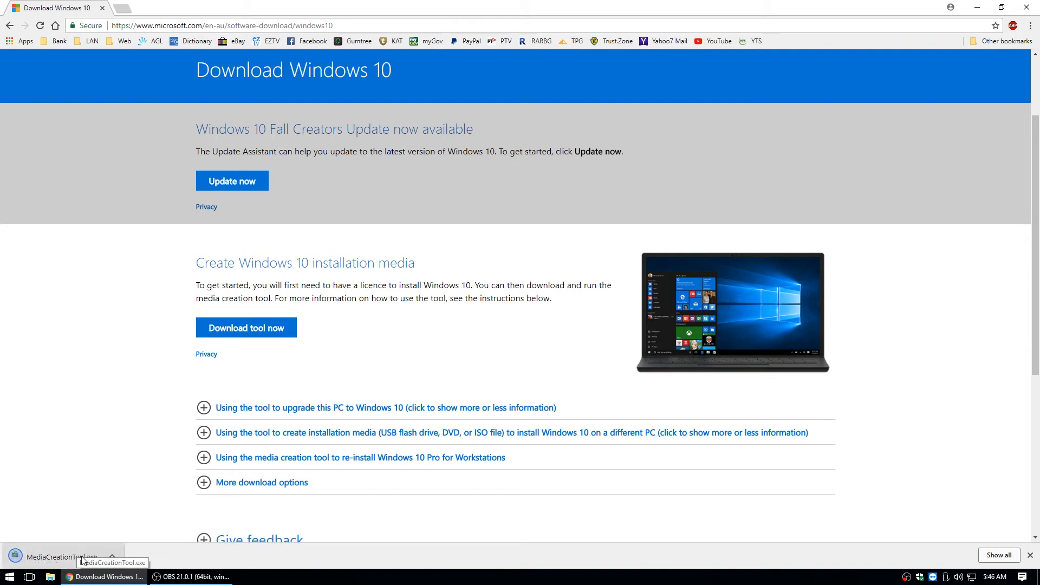
pyautogui.click(112, 556)
pyautogui.click(152, 519)
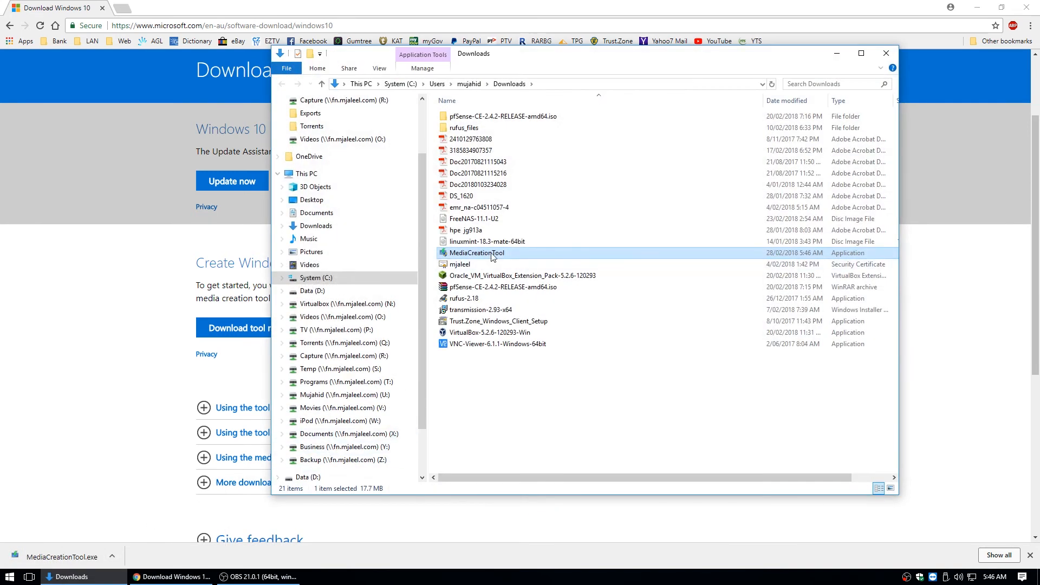
pyautogui.doubleClick(476, 253)
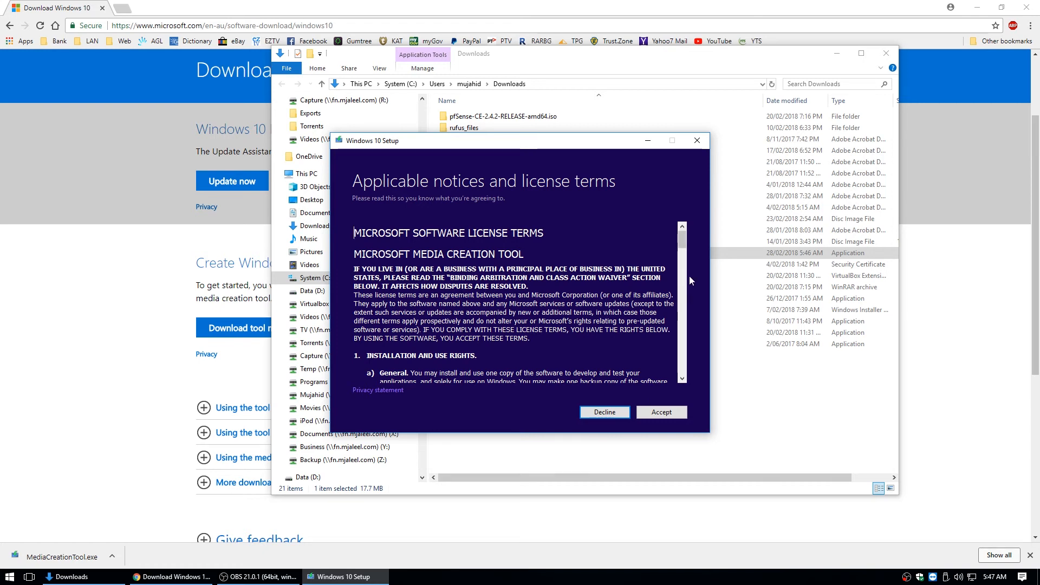
pyautogui.moveTo(681, 235); pyautogui.dragTo(694, 371)
pyautogui.click(664, 415)
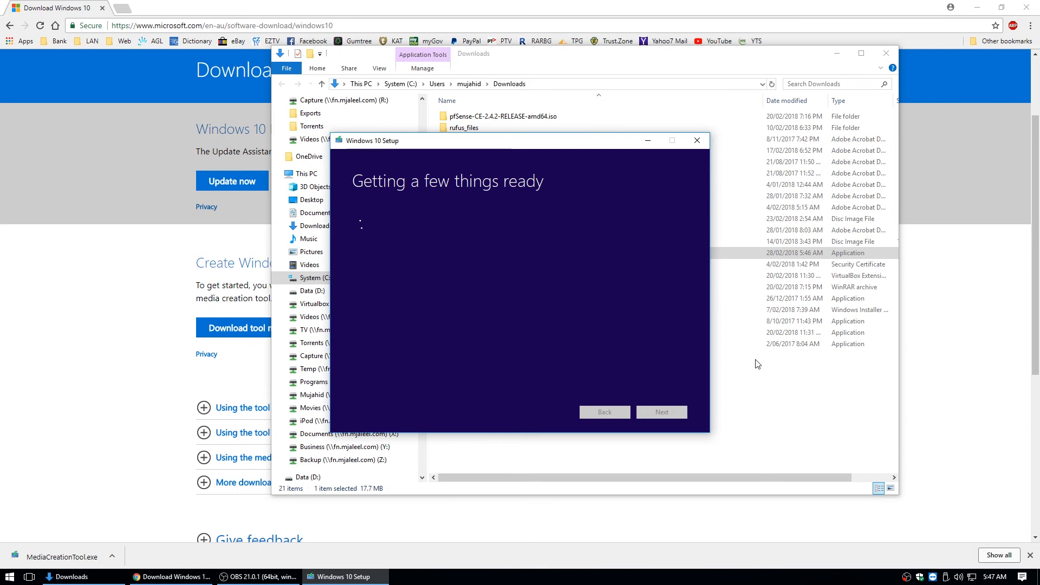
# Step: Minimize the Downloads window and choose to create installation media (USB flash drive, DVD, or ISO file) for another PC
pyautogui.click(843, 60)
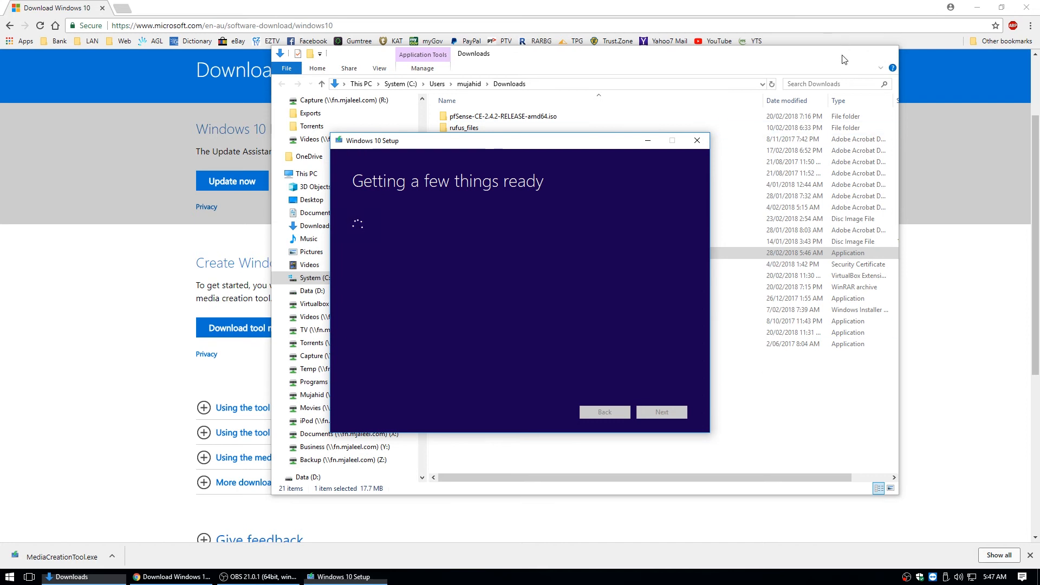
pyautogui.click(844, 59)
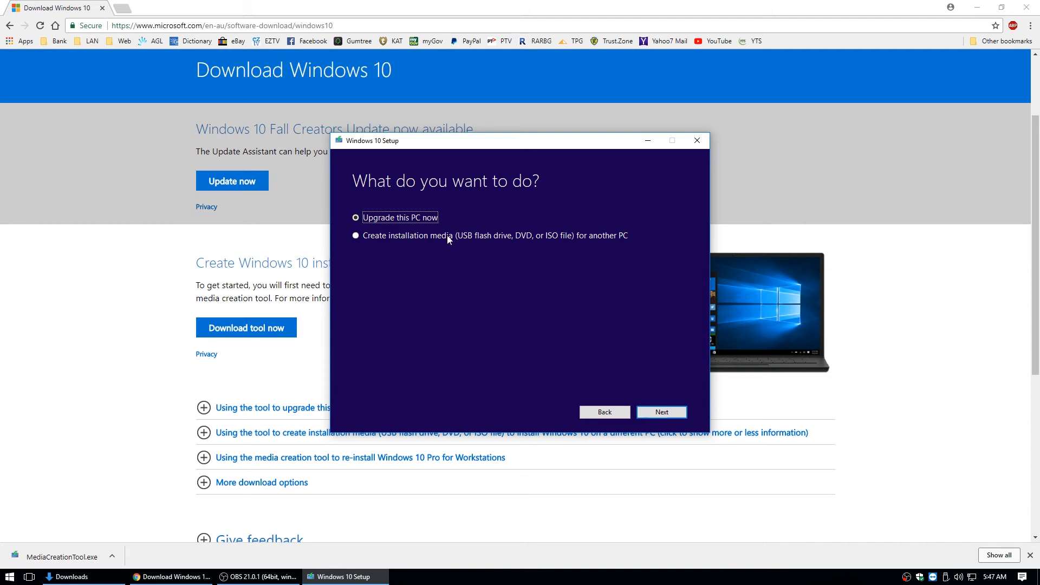
pyautogui.click(355, 235)
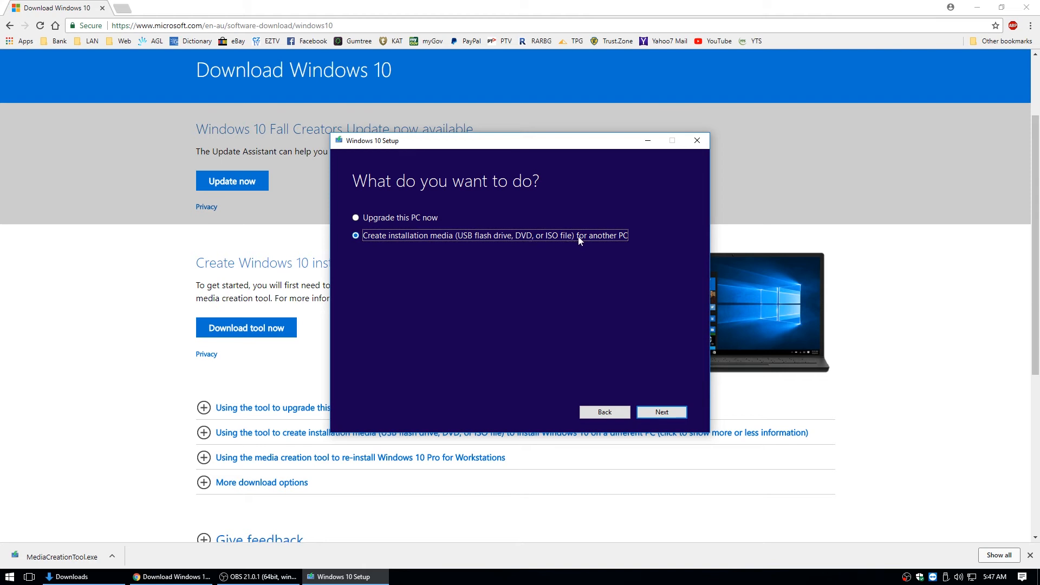
pyautogui.click(672, 413)
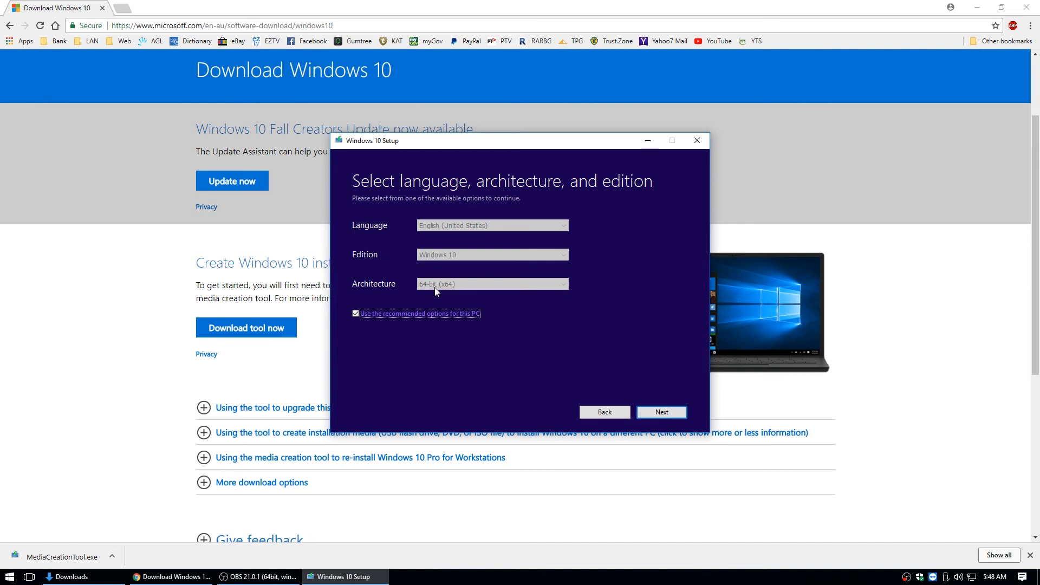
# Step: Examine the available edition, language and architecture choices with the recommended options switched off, then re-enable the recommended options for this PC
pyautogui.click(378, 315)
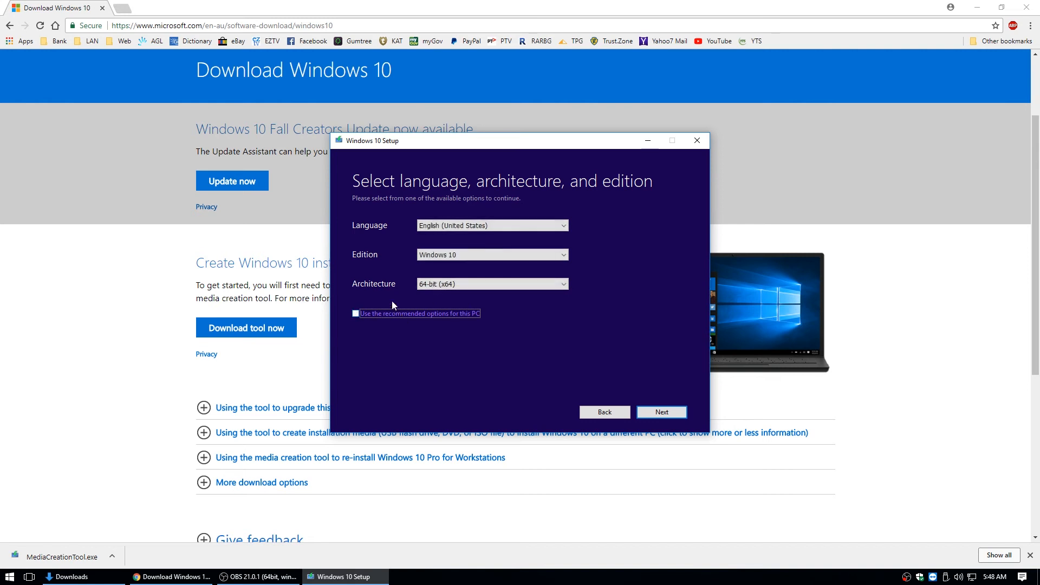
pyautogui.click(473, 256)
pyautogui.click(472, 262)
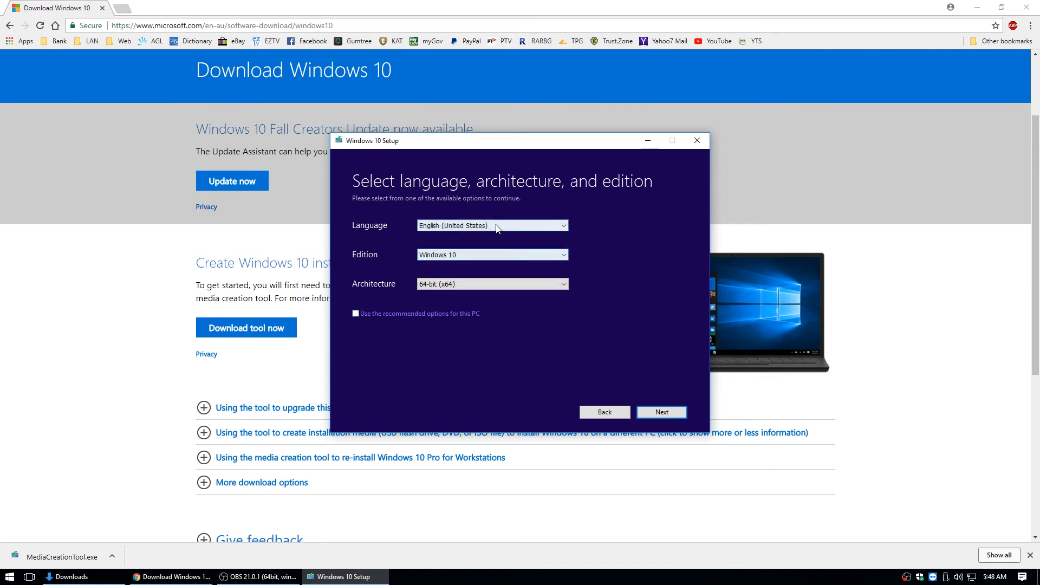
pyautogui.click(495, 225)
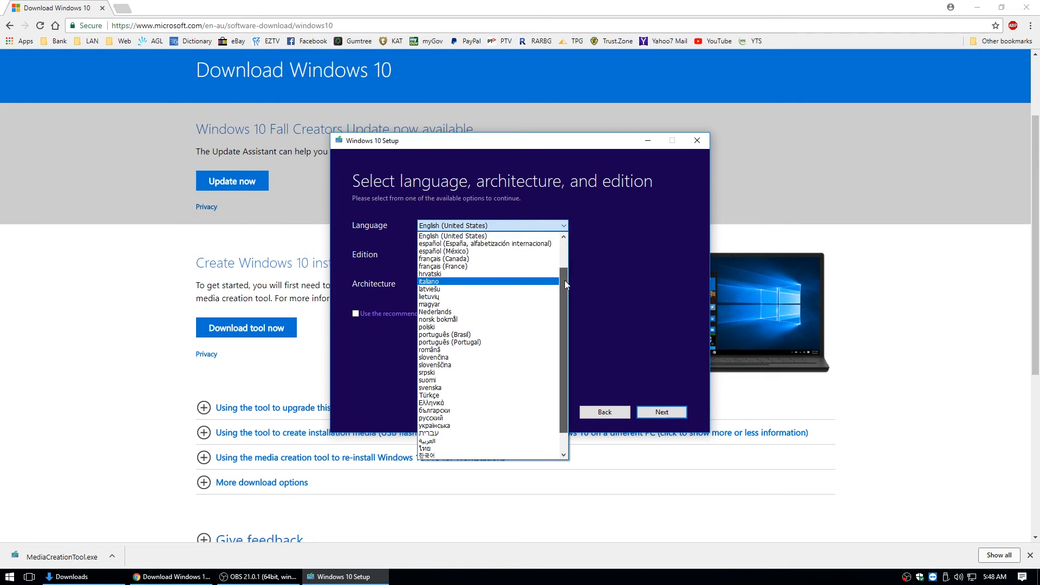
pyautogui.moveTo(565, 280); pyautogui.dragTo(567, 258)
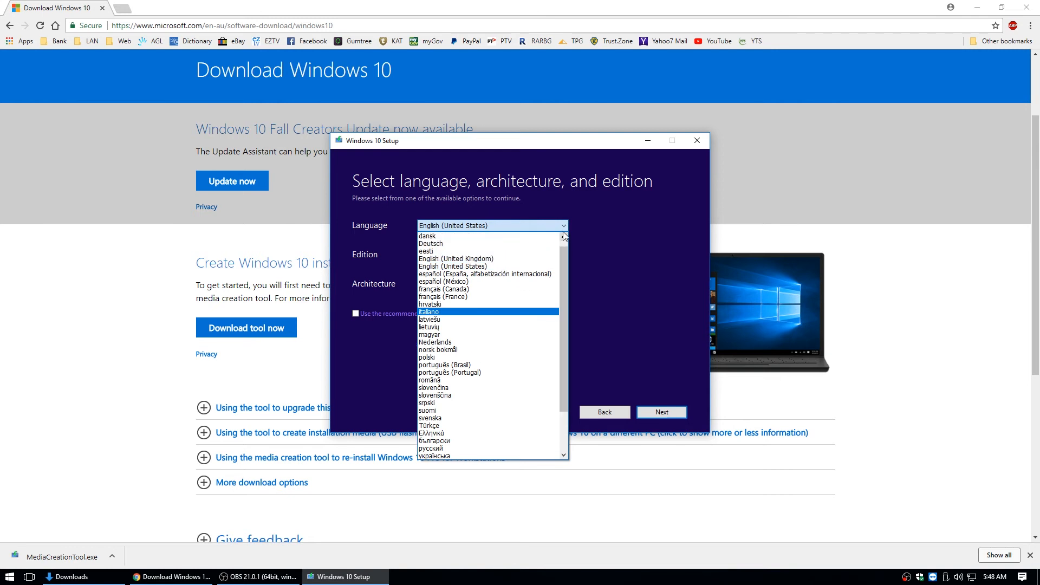
pyautogui.click(607, 242)
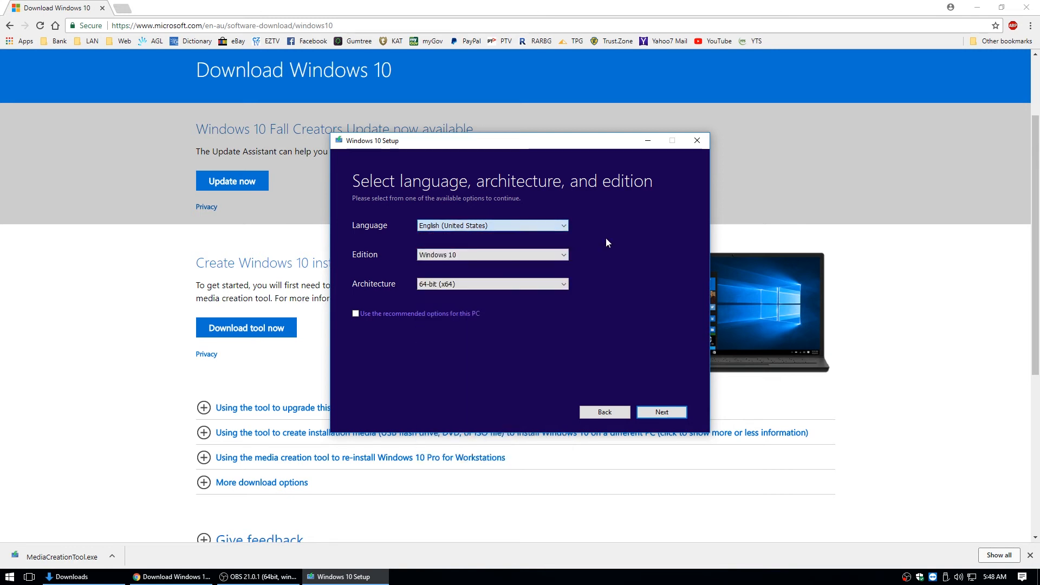
pyautogui.click(507, 284)
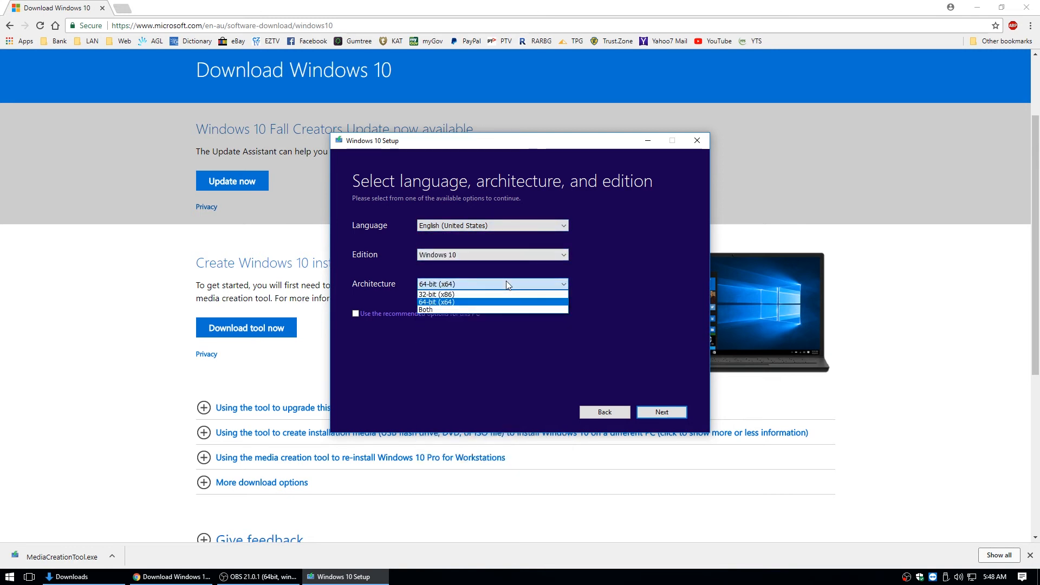
pyautogui.click(436, 302)
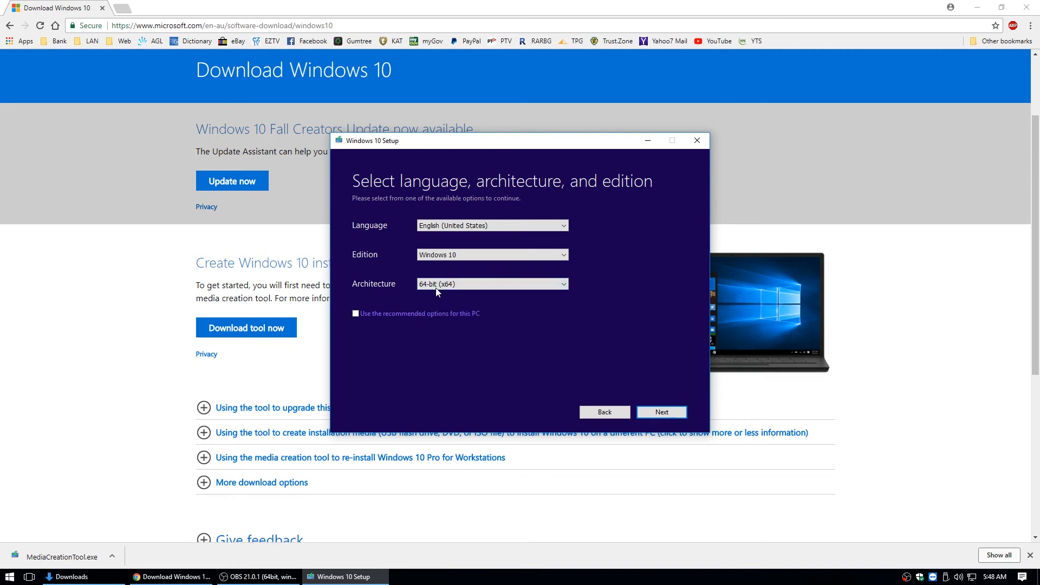
pyautogui.click(356, 313)
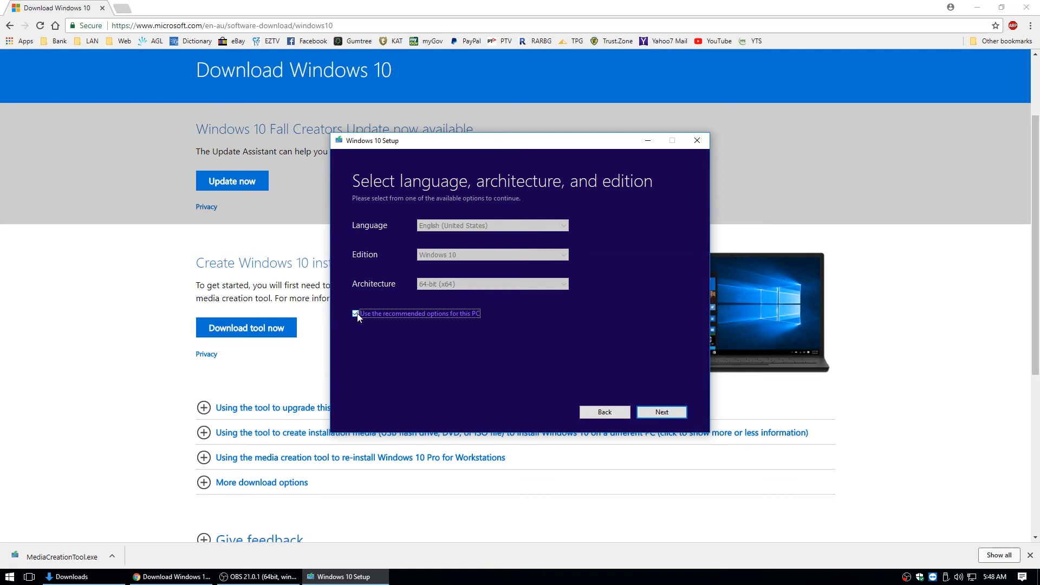
# Step: Continue with the recommended options and choose ISO file as the installation media
pyautogui.click(660, 414)
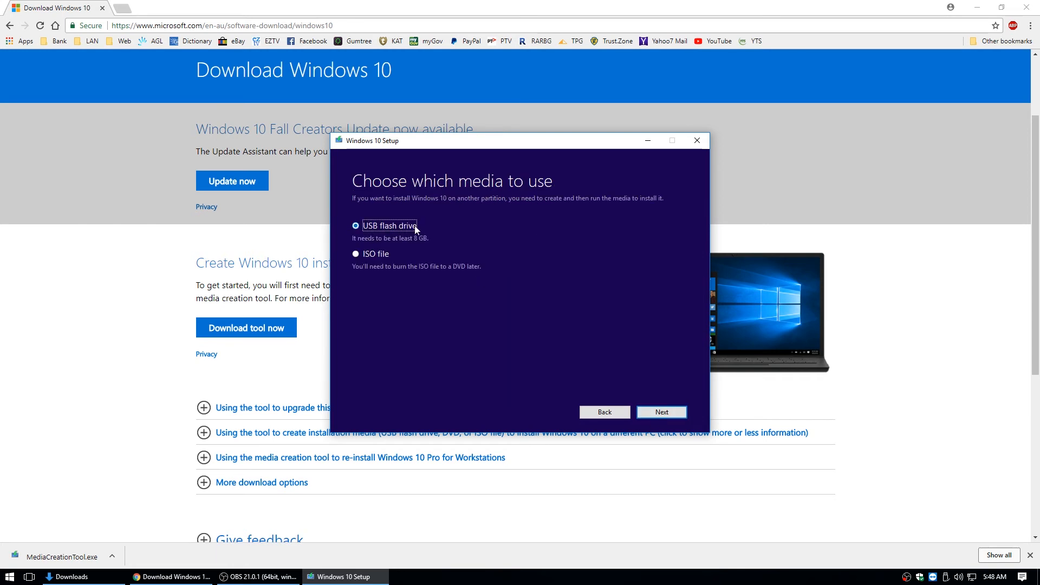
pyautogui.click(357, 254)
pyautogui.click(659, 410)
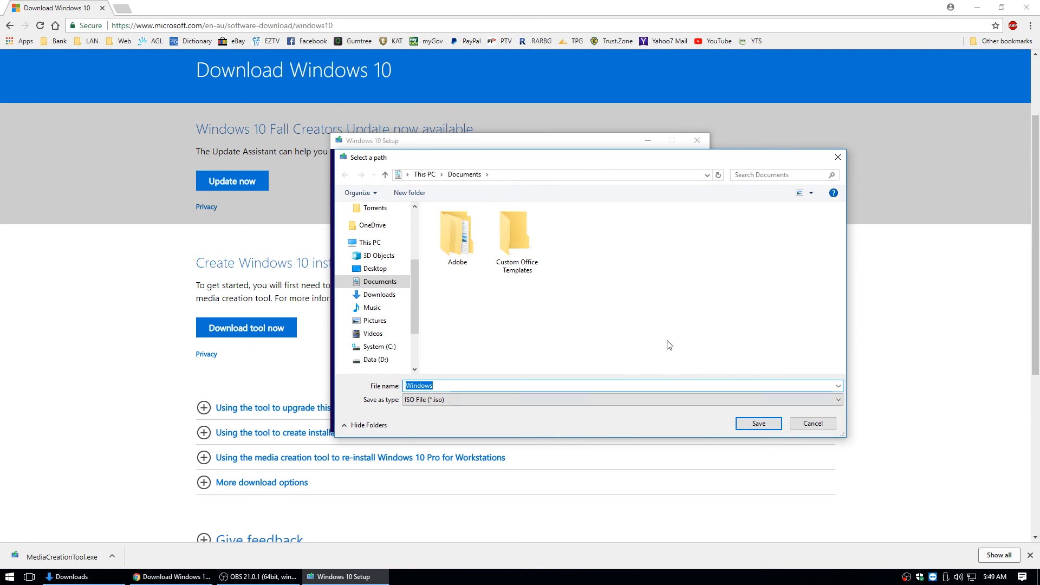
# Step: Save the ISO file as Windows10x64 in the Downloads folder
pyautogui.click(424, 174)
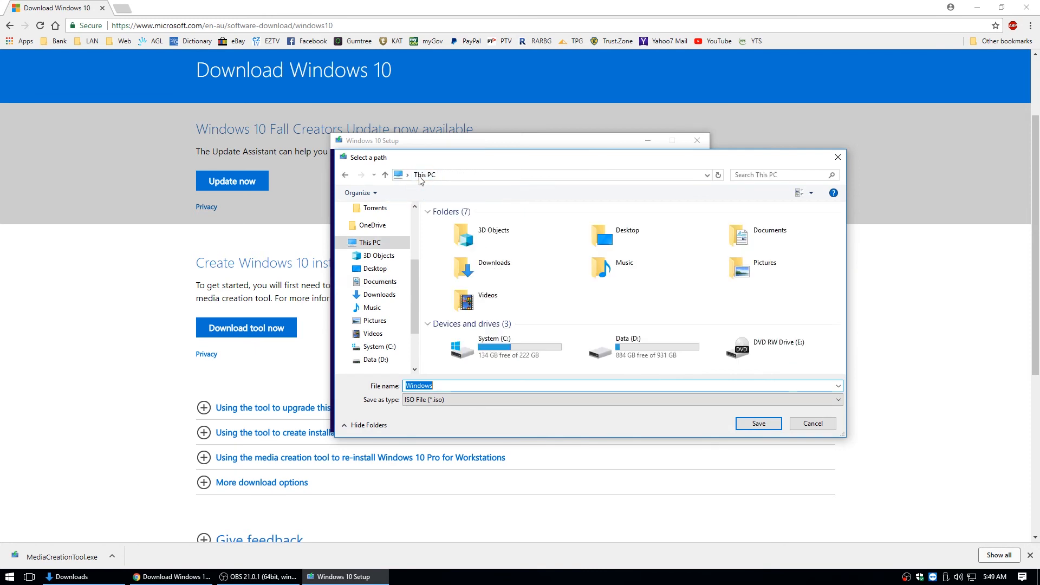
pyautogui.doubleClick(485, 270)
pyautogui.doubleClick(454, 385)
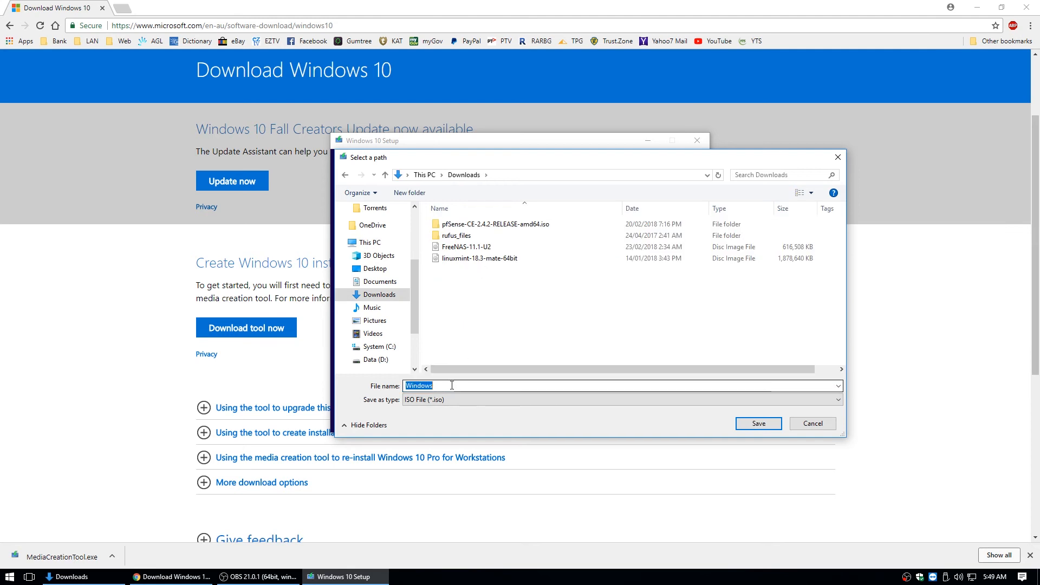
pyautogui.click(440, 386)
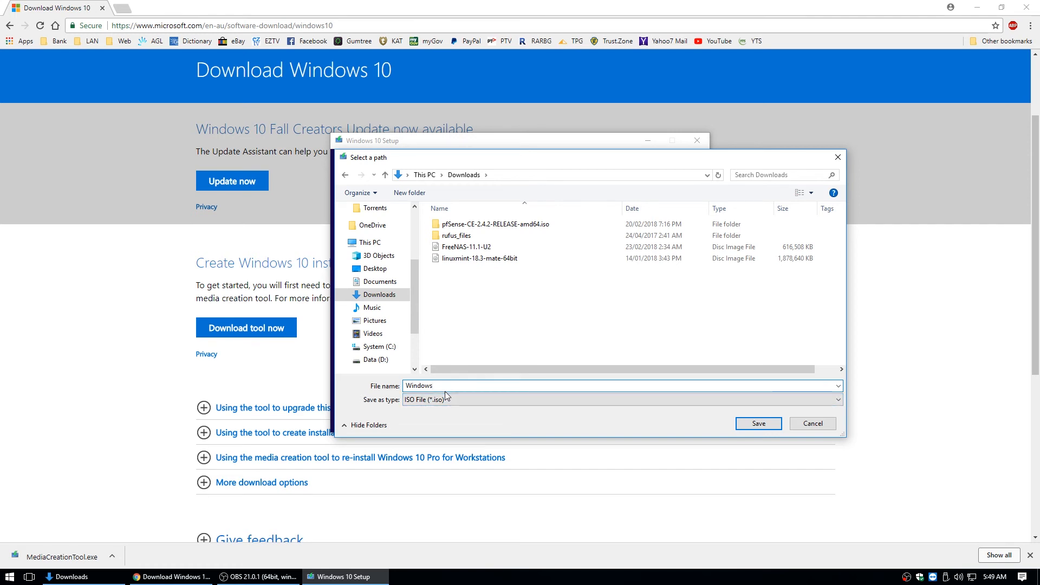
pyautogui.write('10x64')
pyautogui.click(764, 424)
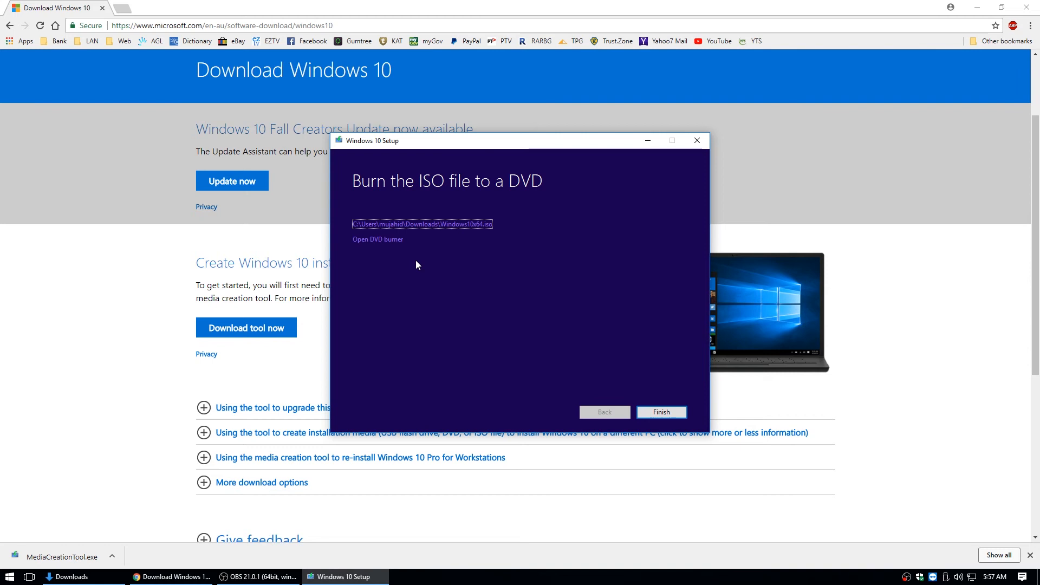
# Step: Finish the Windows 10 Setup wizard, minimize the browser and open Oracle VM VirtualBox
pyautogui.click(661, 412)
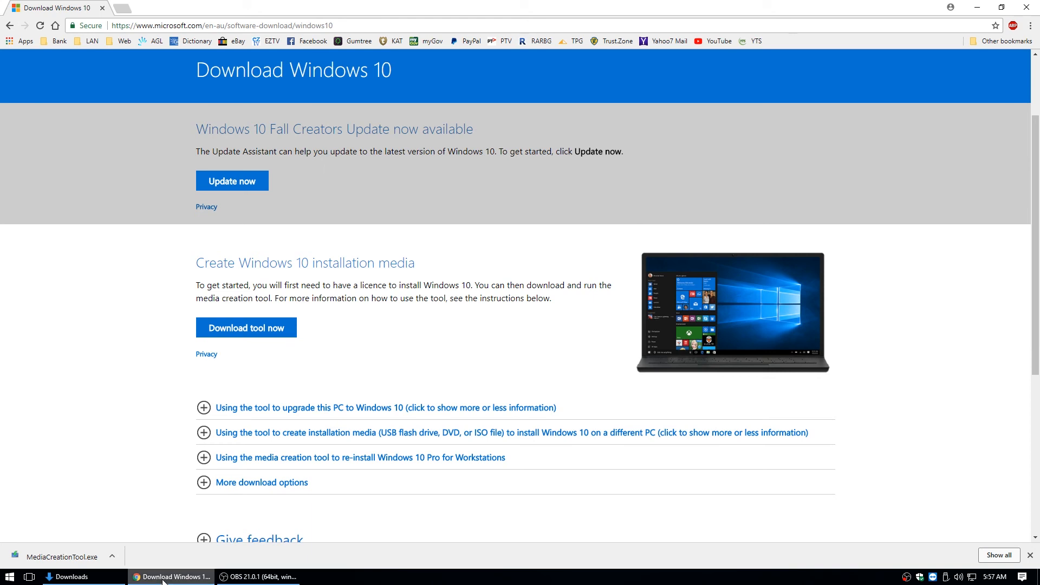
pyautogui.click(162, 580)
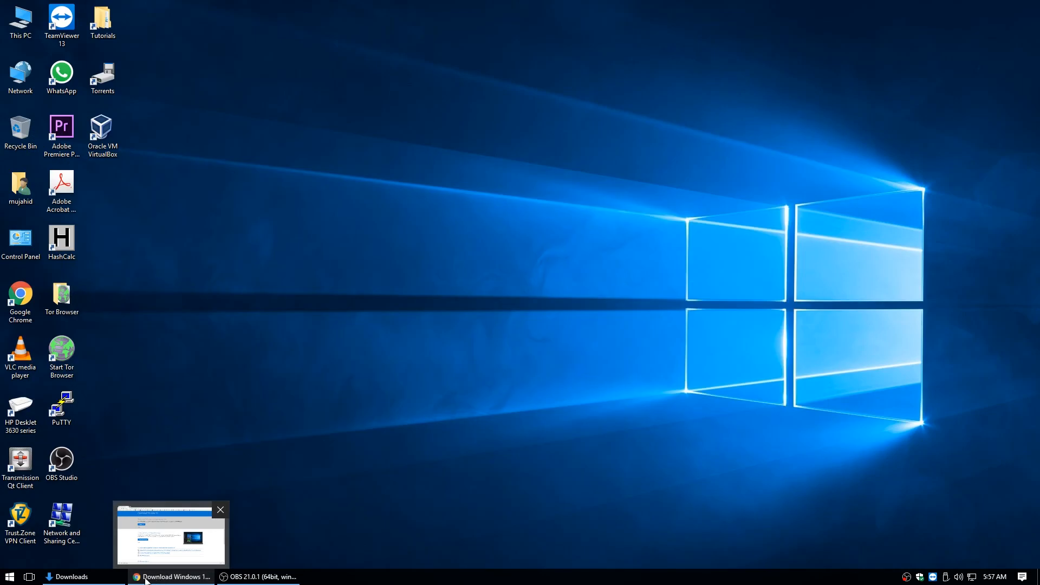
pyautogui.moveTo(108, 580)
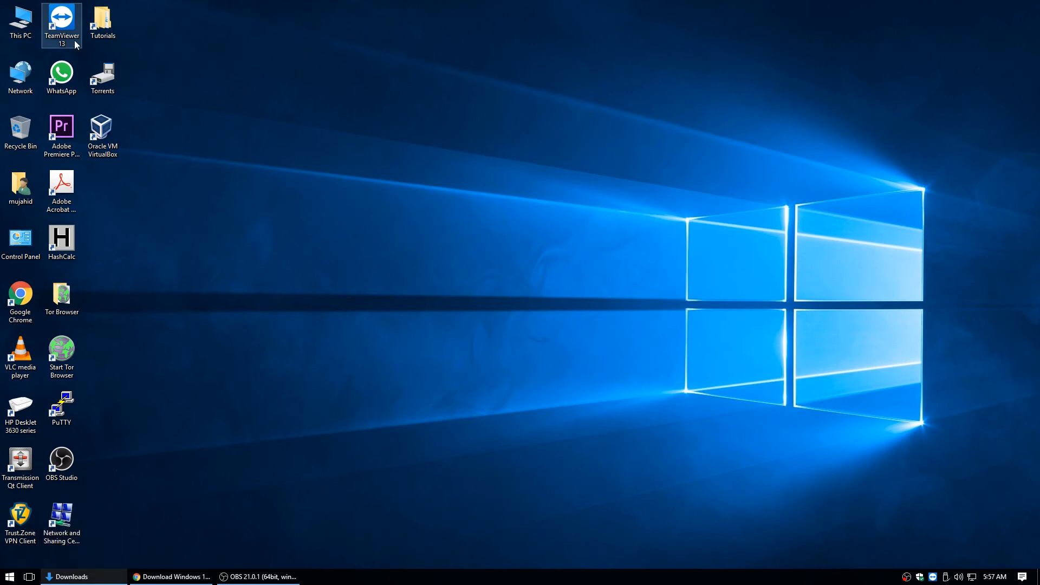
pyautogui.doubleClick(108, 137)
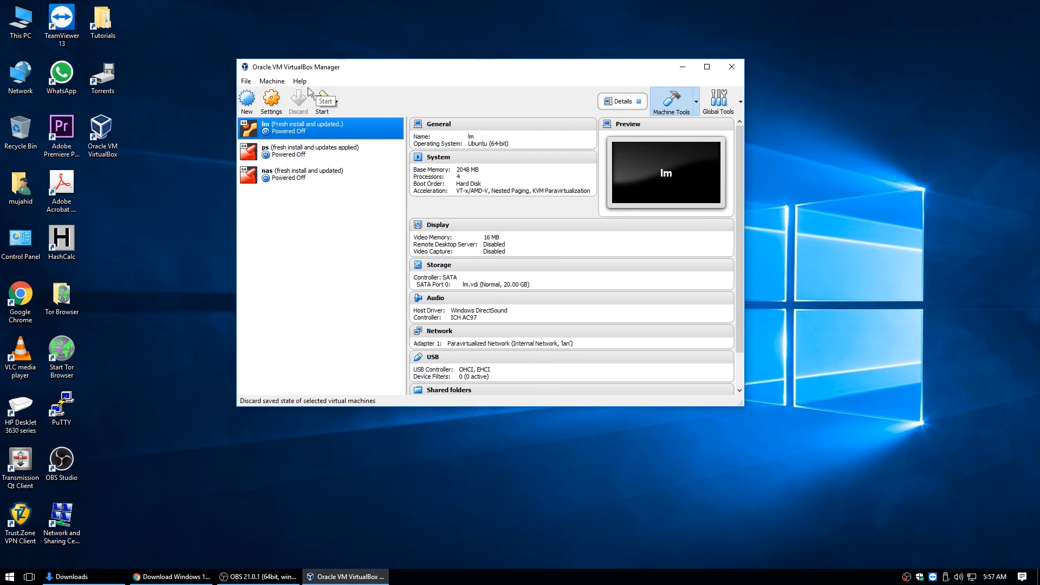
# Step: Start a new virtual machine named win10 with type Microsoft Windows and version Windows 10 (64-bit)
pyautogui.click(252, 101)
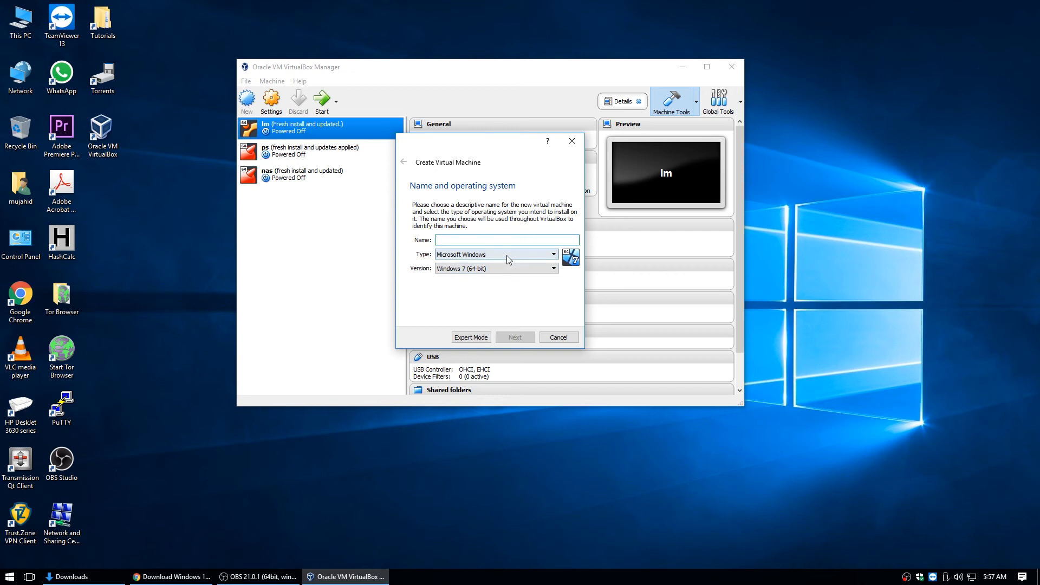
pyautogui.write('win')
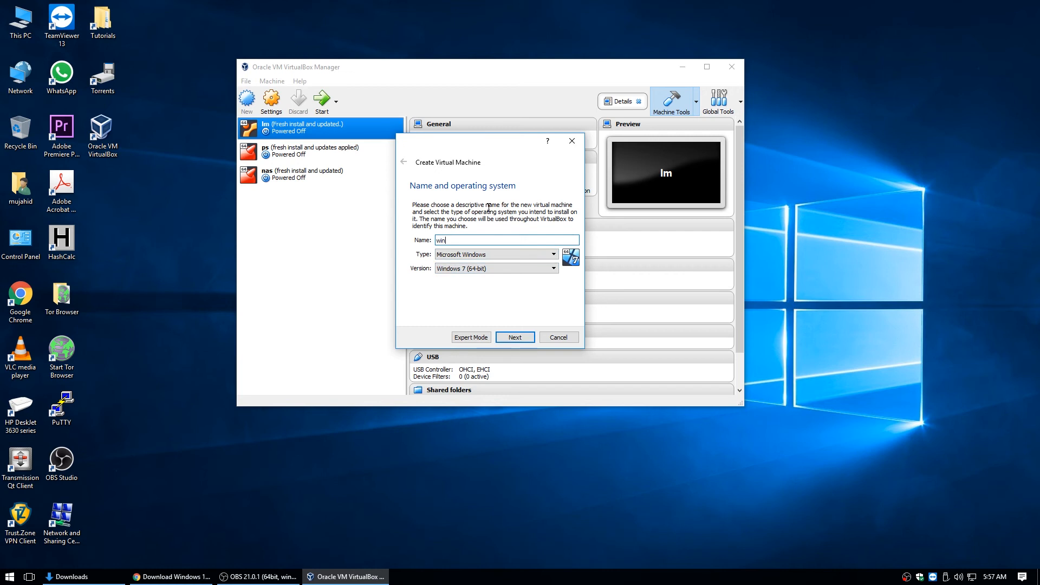
pyautogui.write('10')
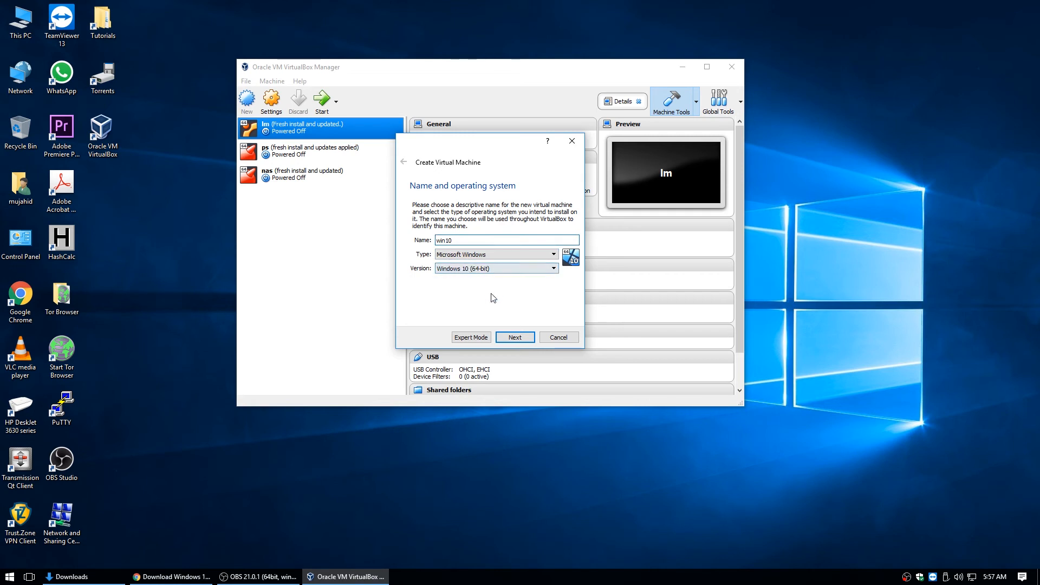
pyautogui.click(518, 338)
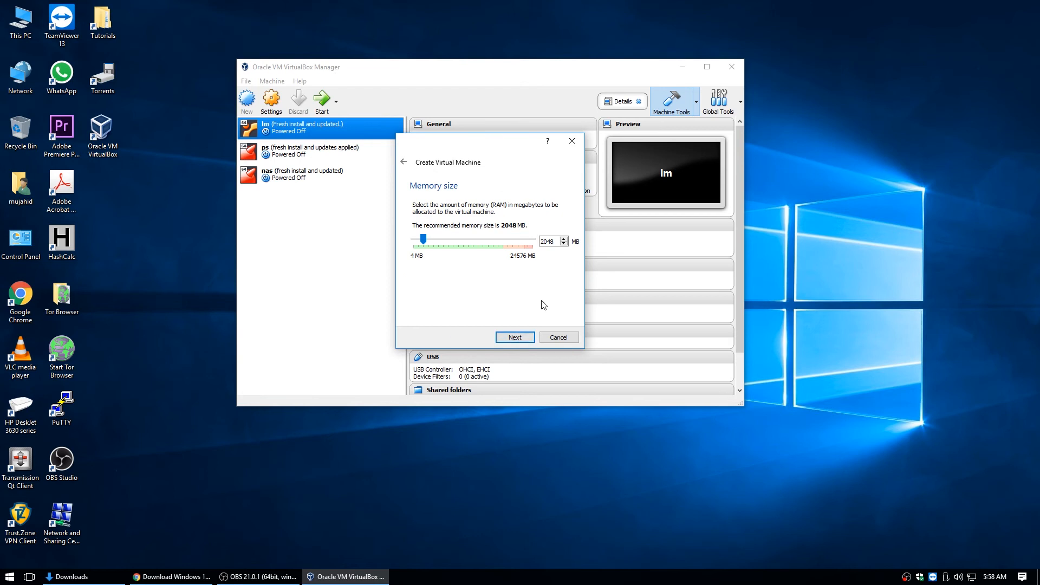
# Step: Set the new virtual machine's memory size to 4096 MB and continue to the hard disk options
pyautogui.doubleClick(556, 242)
pyautogui.write('4')
pyautogui.write('06')
pyautogui.write('6')
pyautogui.click(519, 340)
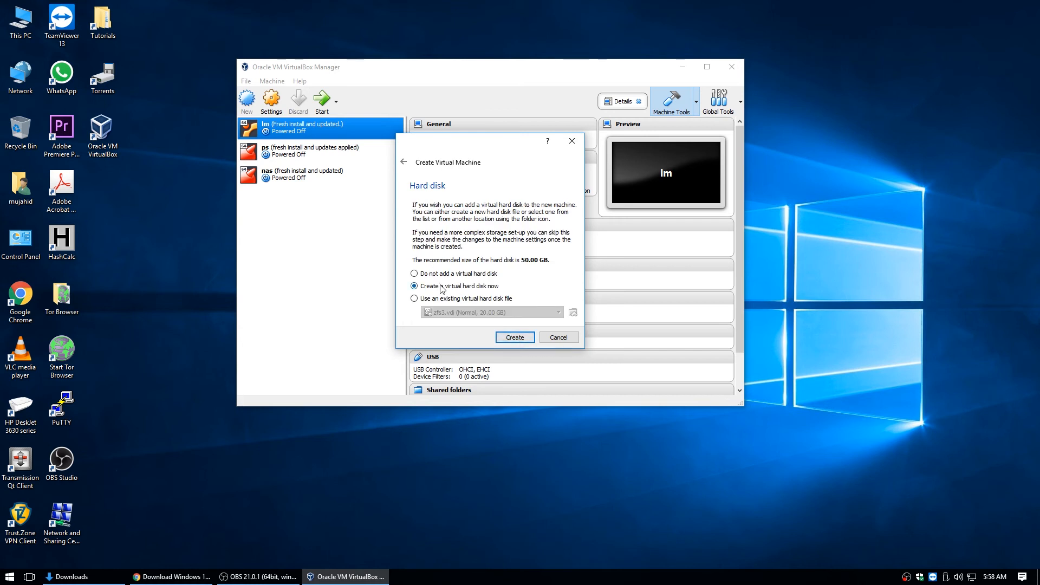
# Step: Create a dynamically allocated VDI virtual hard disk named win10 with a size of 80 GB
pyautogui.click(513, 337)
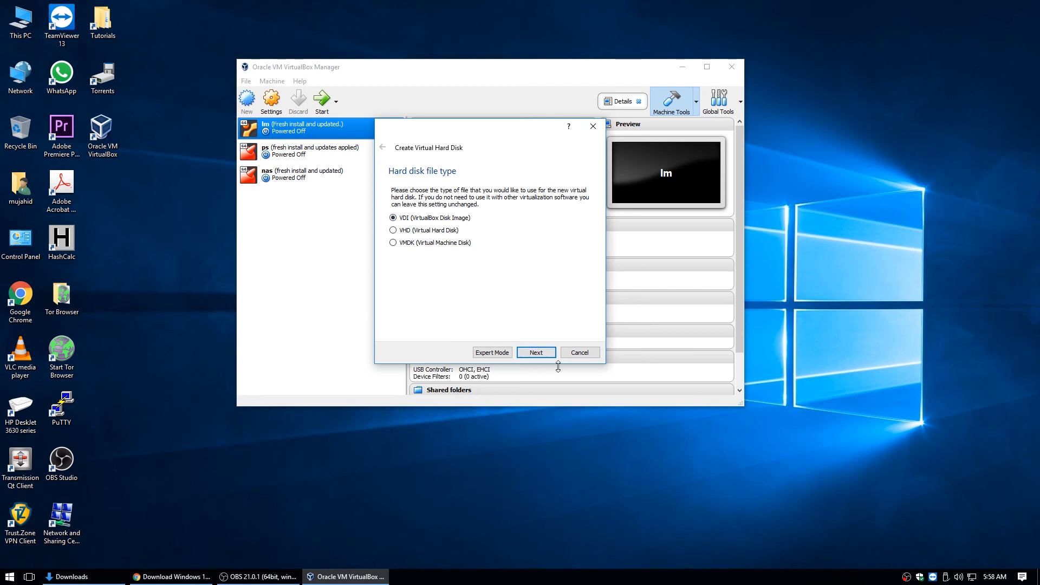
pyautogui.click(538, 353)
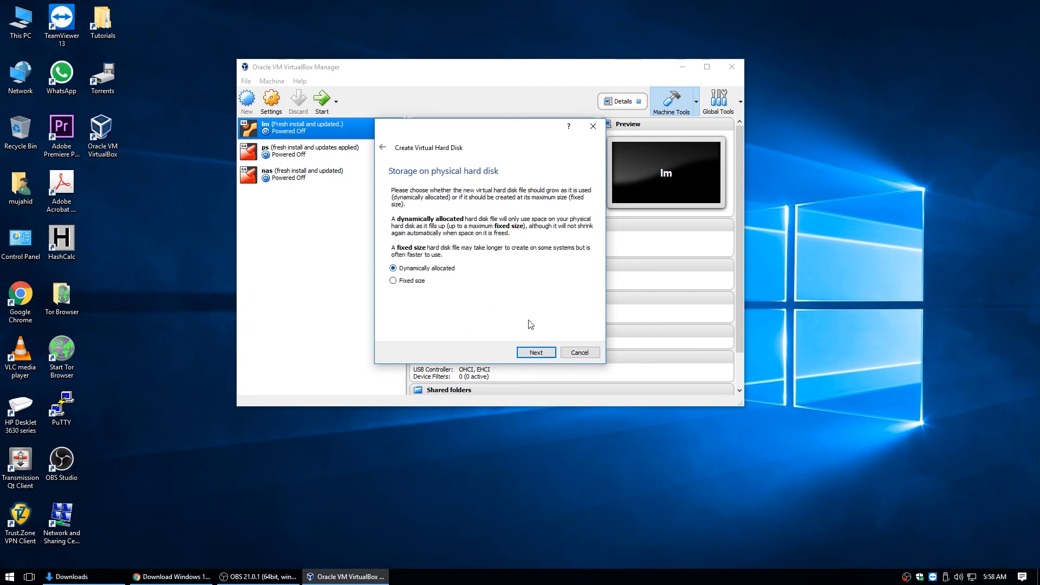
pyautogui.click(530, 353)
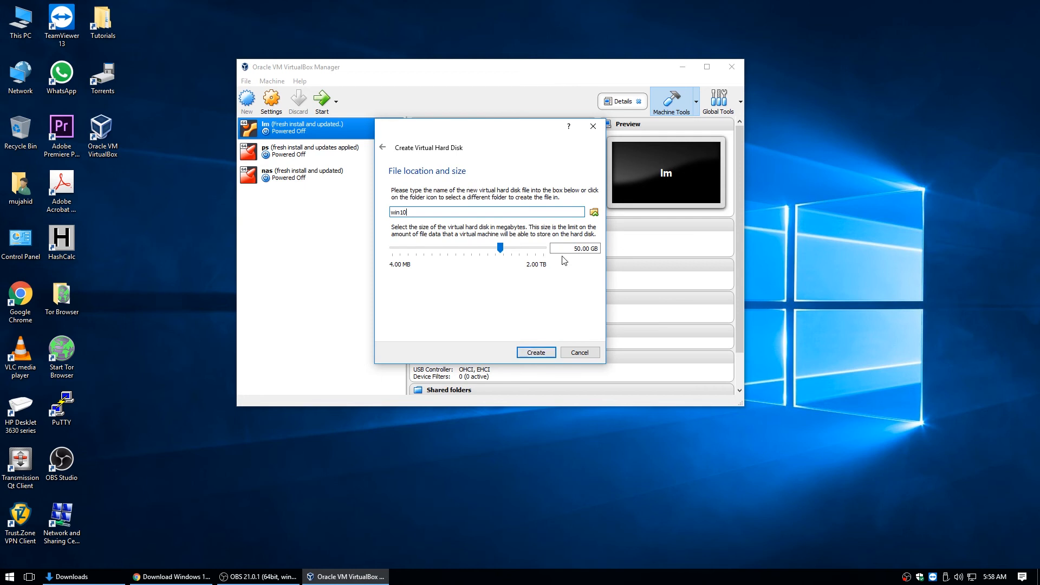
pyautogui.moveTo(576, 251); pyautogui.dragTo(579, 250)
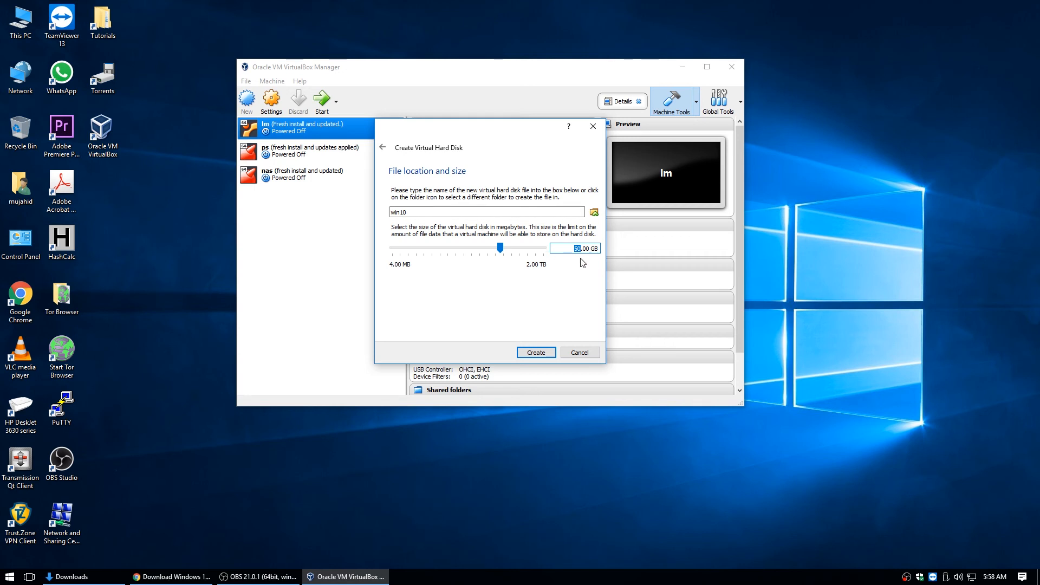
pyautogui.write('80')
pyautogui.click(539, 351)
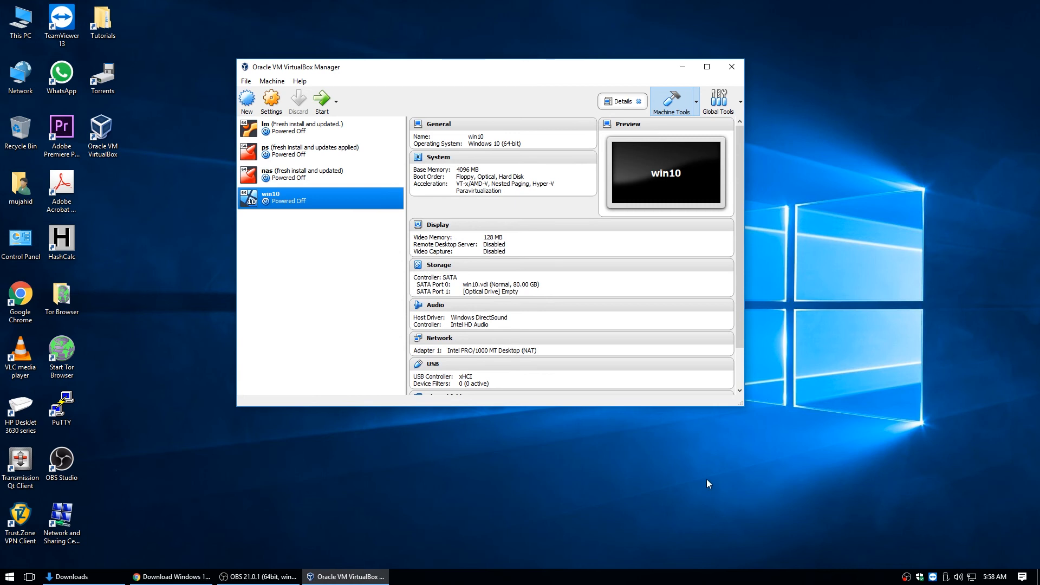
# Step: In the win10 machine's system settings, disable Floppy in the boot order and move it below Hard Disk
pyautogui.click(267, 109)
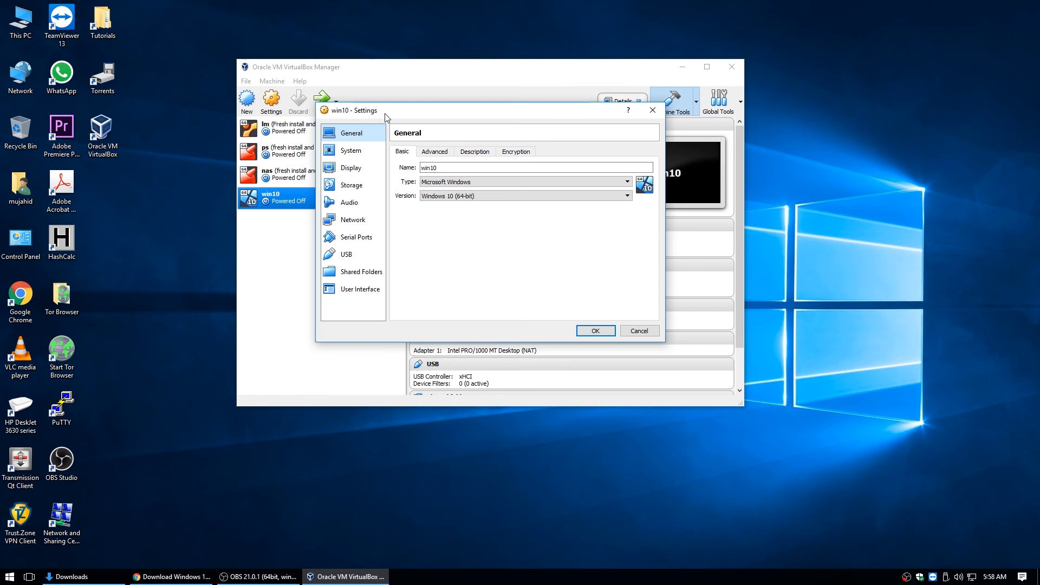
pyautogui.click(335, 150)
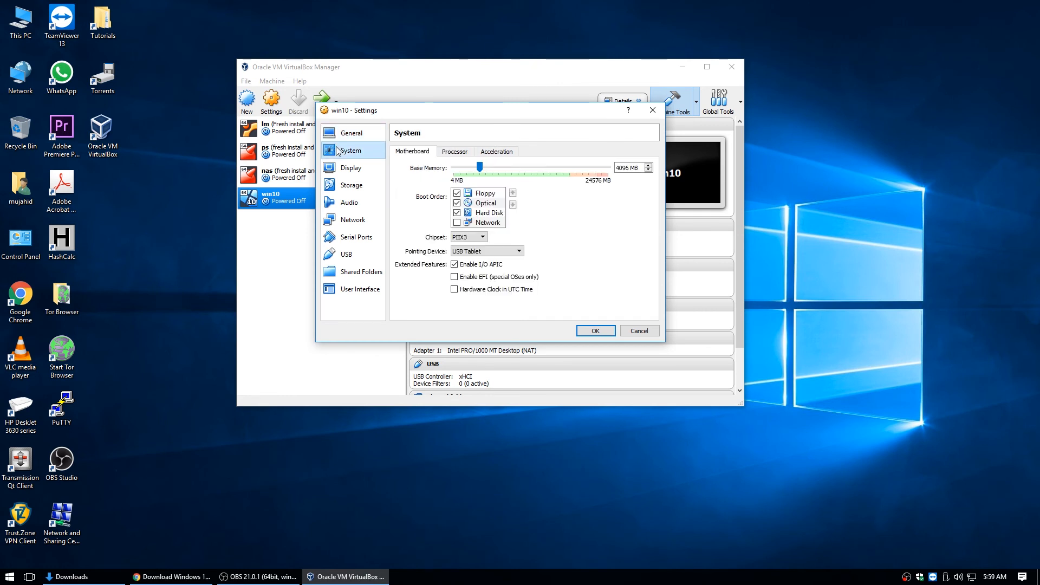
pyautogui.click(457, 194)
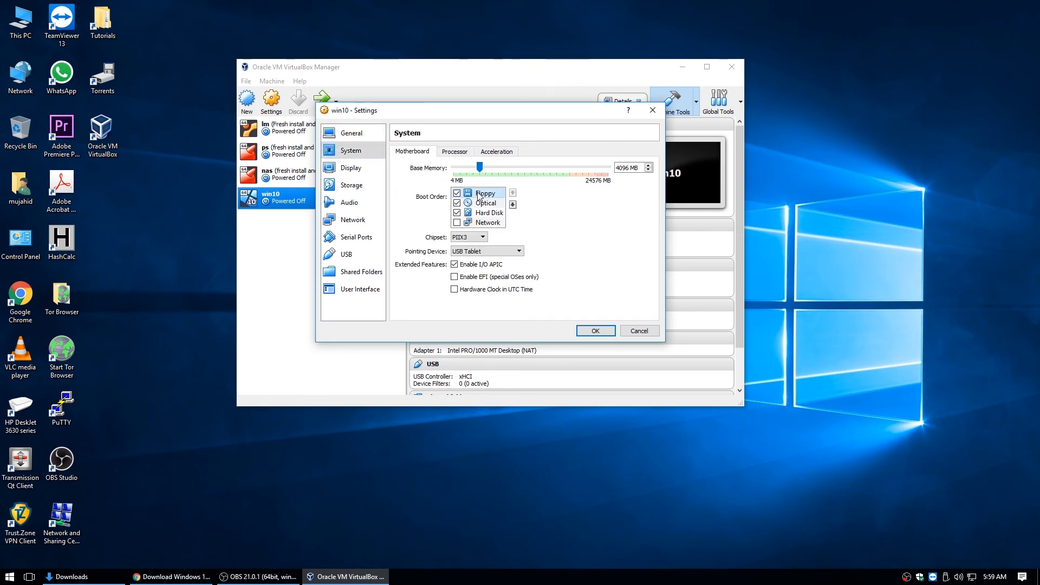
pyautogui.click(512, 204)
pyautogui.click(512, 204)
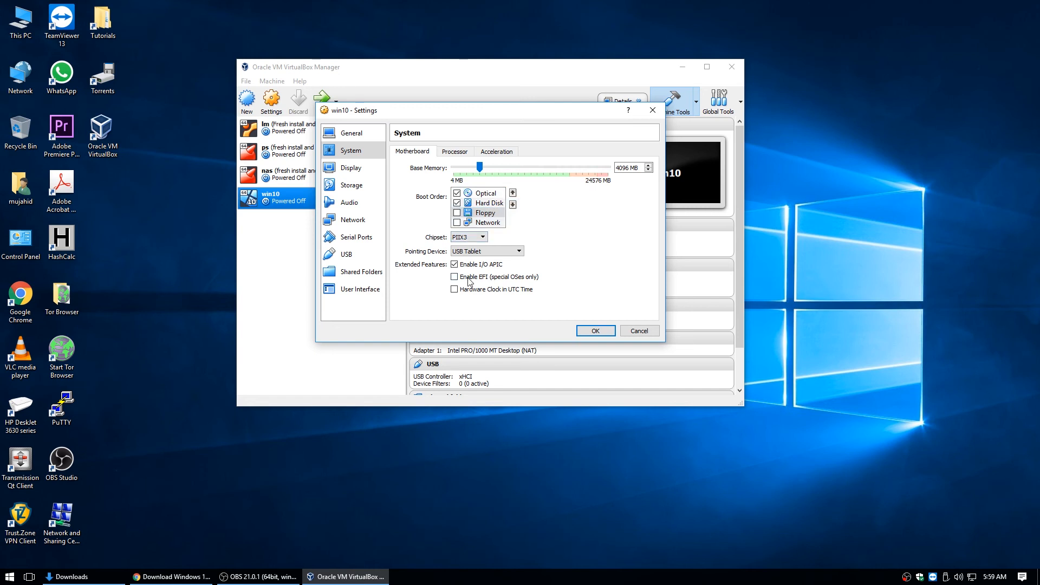
# Step: Raise the processor count to the upper end of the green range and review the acceleration and motherboard settings
pyautogui.click(463, 153)
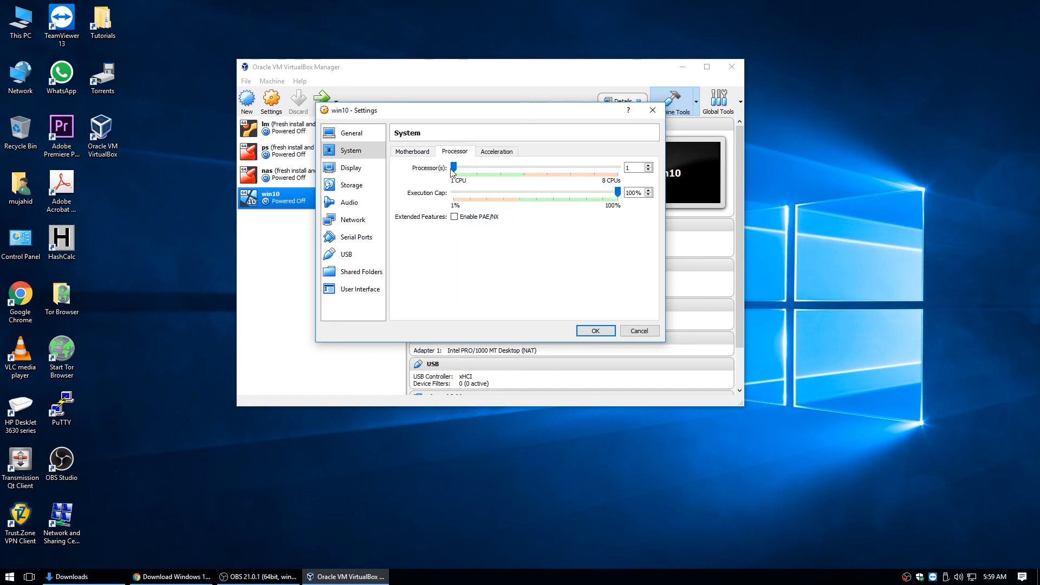
pyautogui.moveTo(454, 168); pyautogui.dragTo(520, 175)
pyautogui.click(496, 152)
pyautogui.click(457, 152)
pyautogui.click(412, 152)
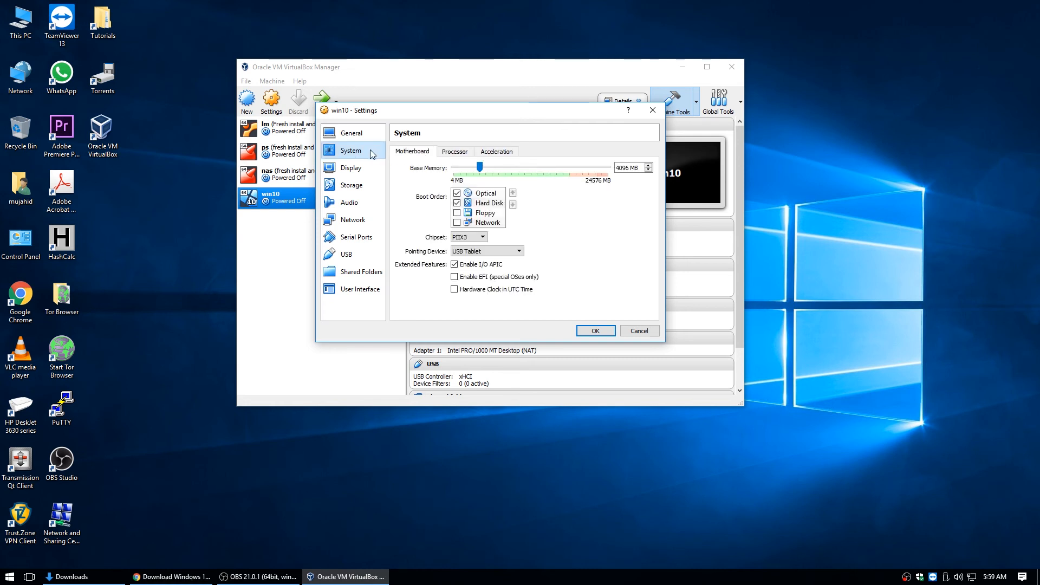
# Step: Examine the display settings, including remote display and video capture, and the attributes of the SATA controller and win10.vdi
pyautogui.click(351, 167)
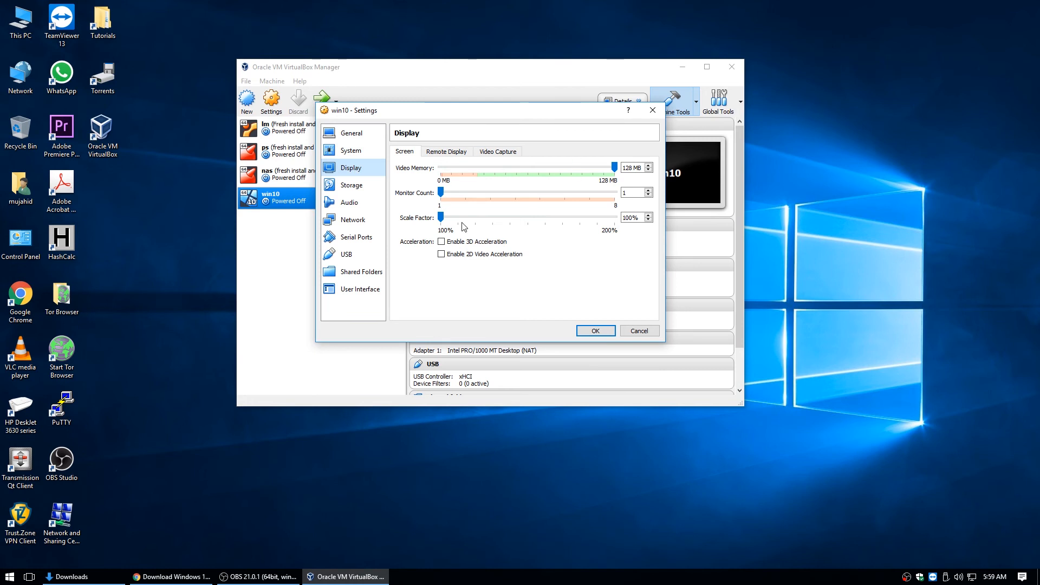
pyautogui.click(459, 155)
pyautogui.click(498, 152)
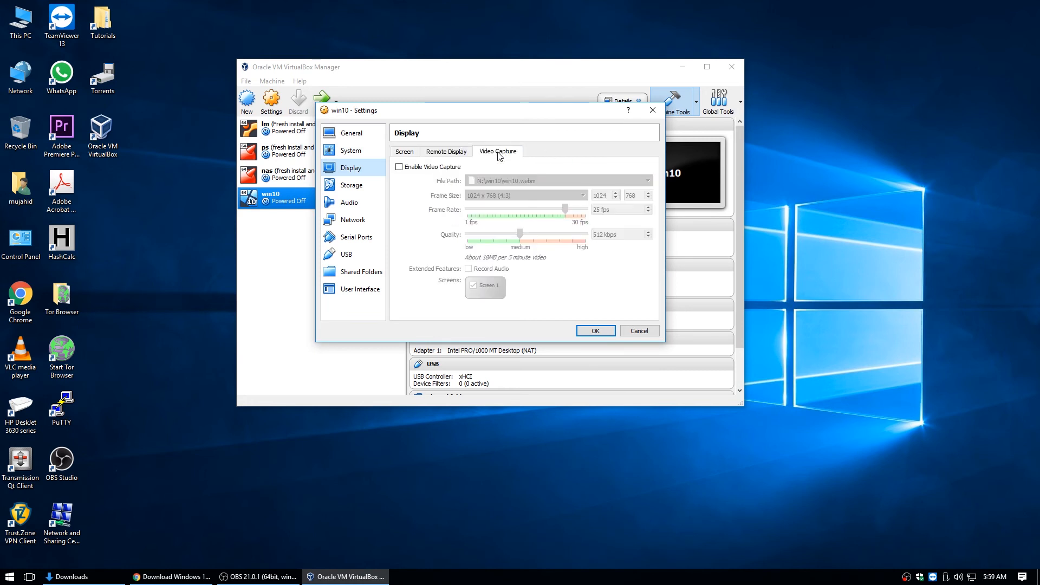
pyautogui.click(343, 191)
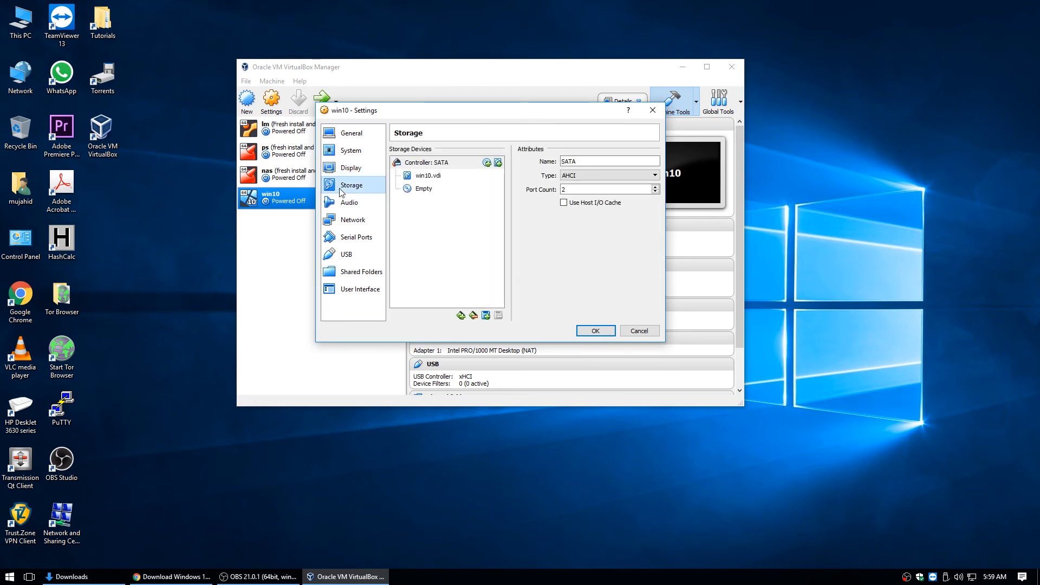
pyautogui.click(437, 164)
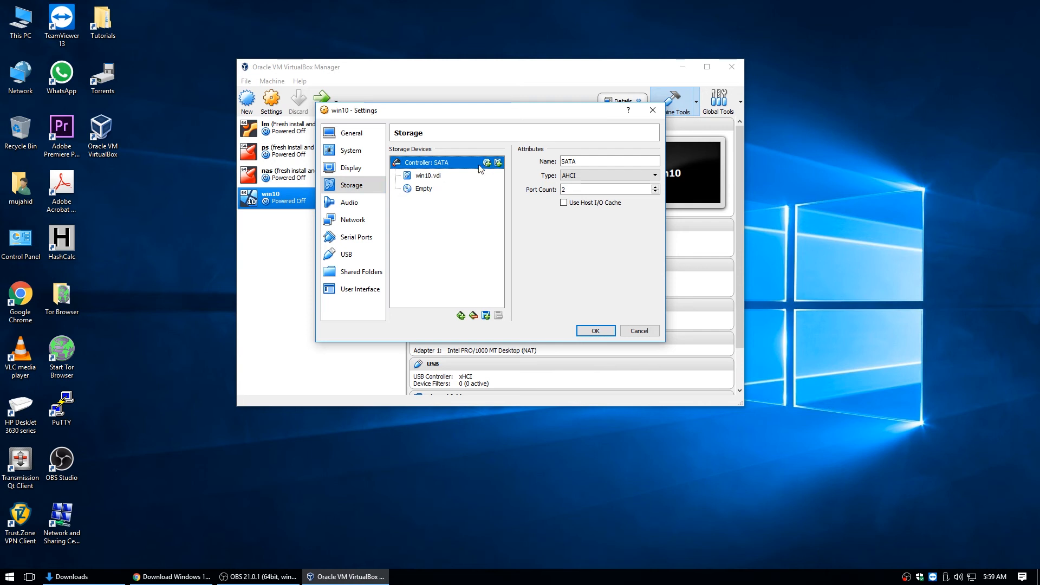
pyautogui.click(425, 177)
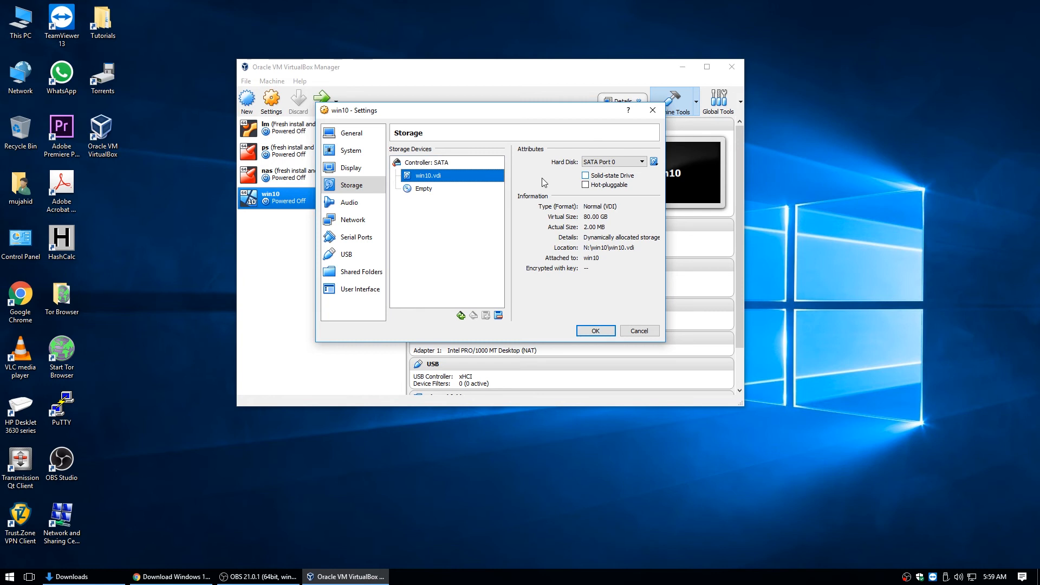
# Step: Attach the Windows10x64 disc image from the Downloads folder to the empty optical drive
pyautogui.click(425, 189)
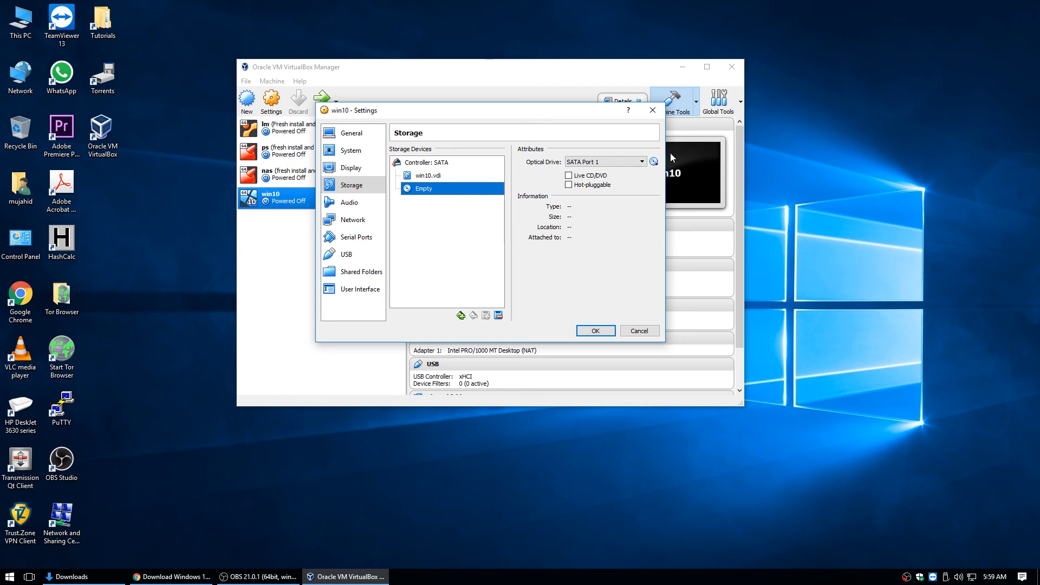
pyautogui.click(654, 162)
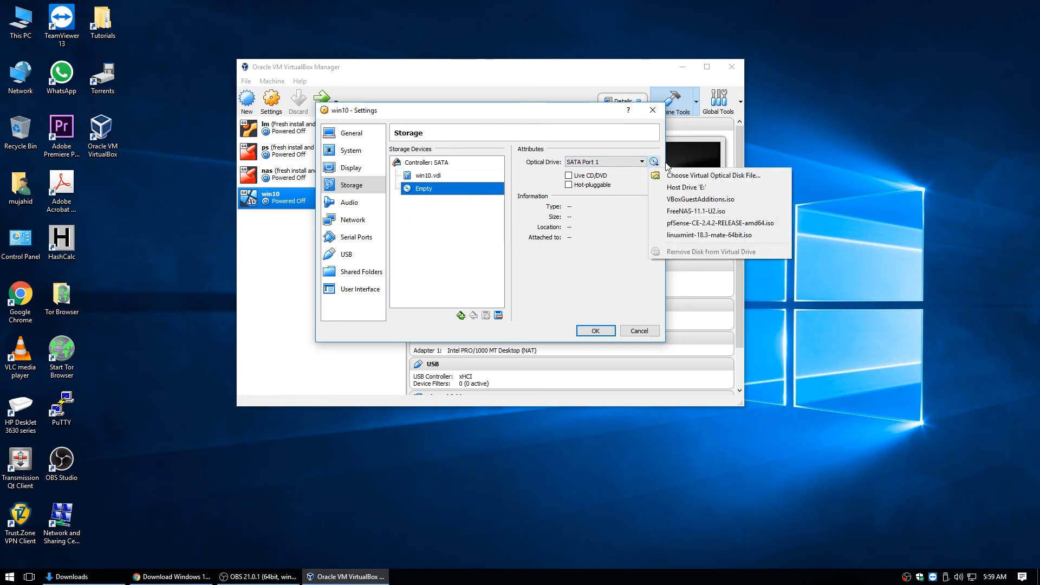
pyautogui.click(708, 175)
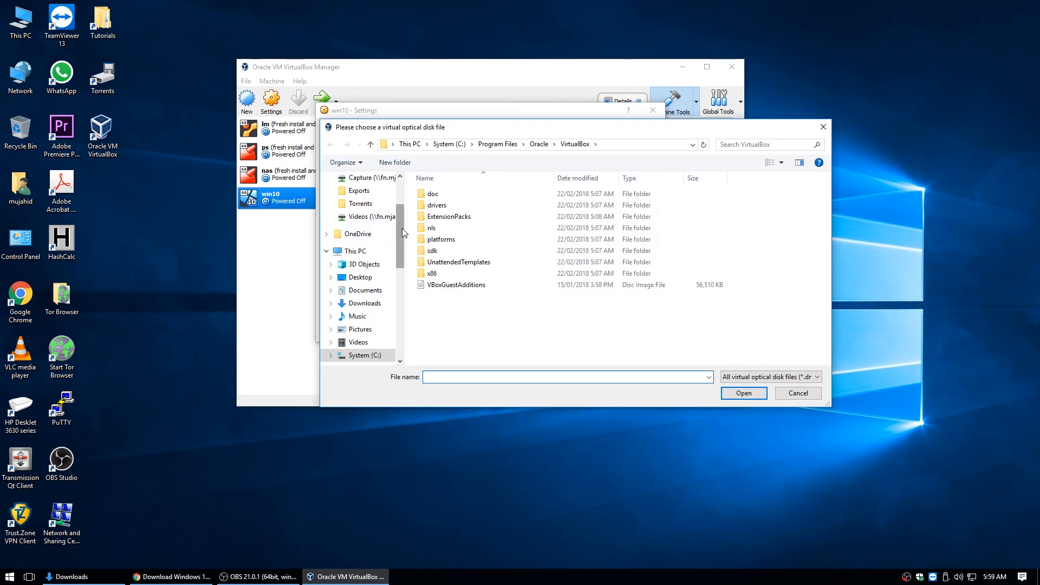
pyautogui.scroll(2, 402, 226)
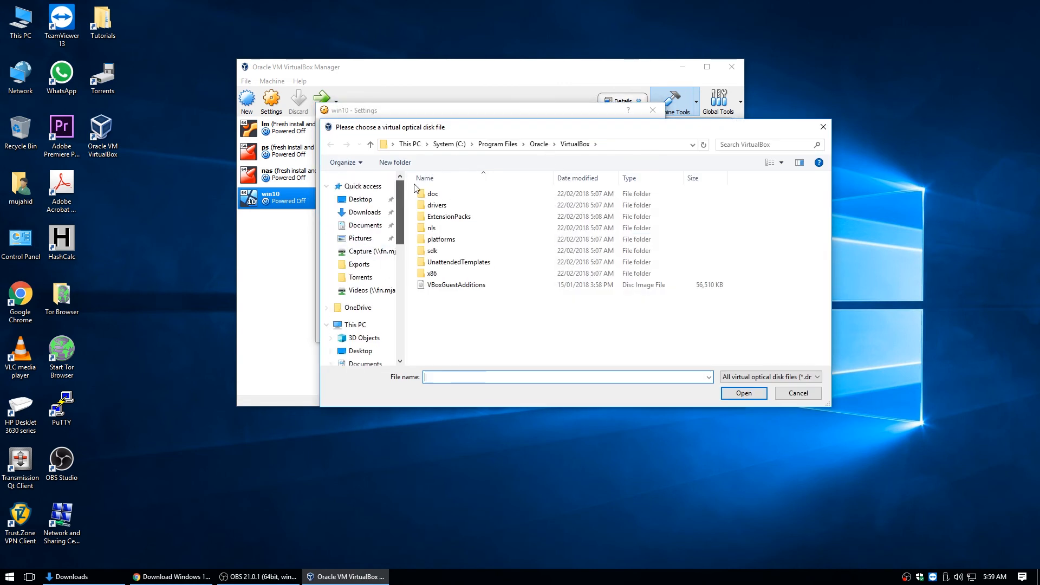
pyautogui.click(370, 213)
pyautogui.click(449, 240)
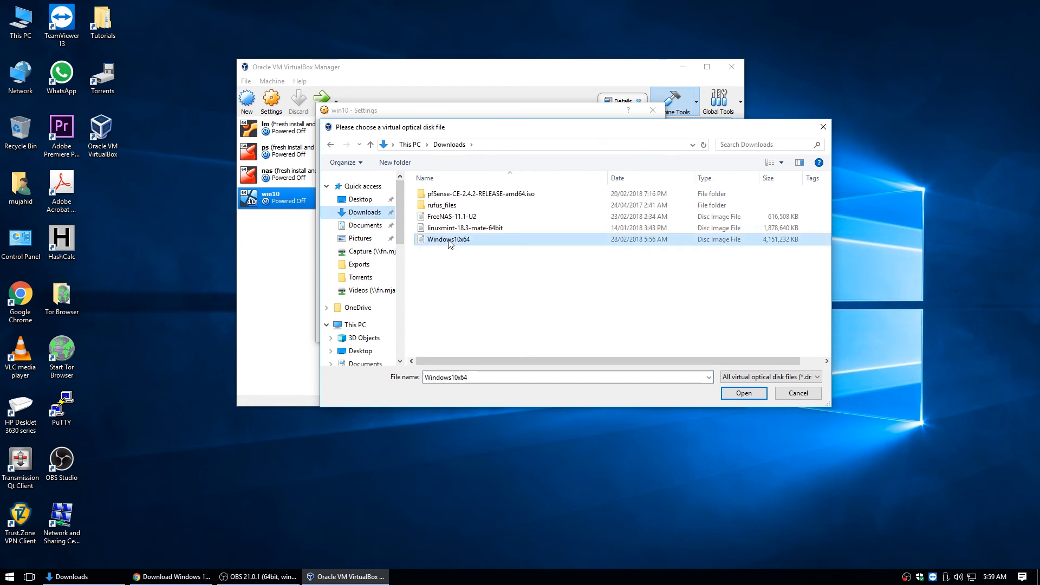
pyautogui.click(743, 394)
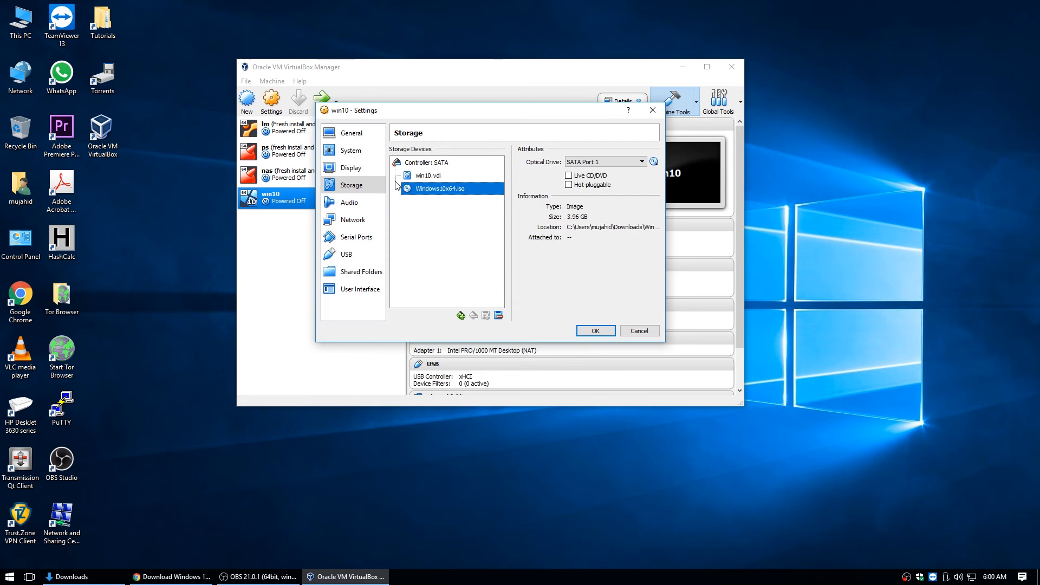
# Step: In the win10 audio settings, keep Windows DirectSound as the host driver and set the audio controller to ICH AC97
pyautogui.click(351, 203)
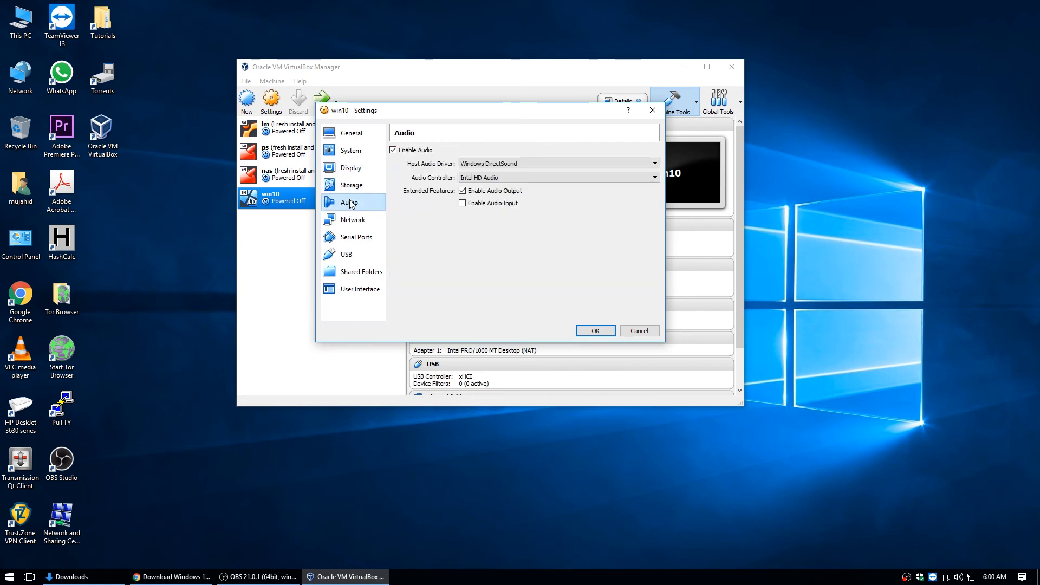
pyautogui.click(519, 163)
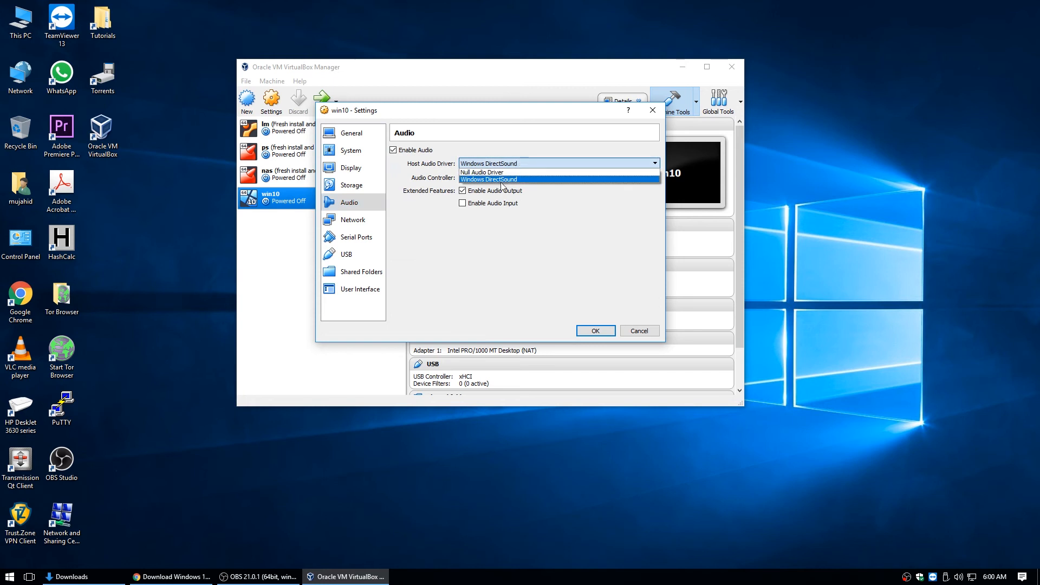
pyautogui.click(501, 180)
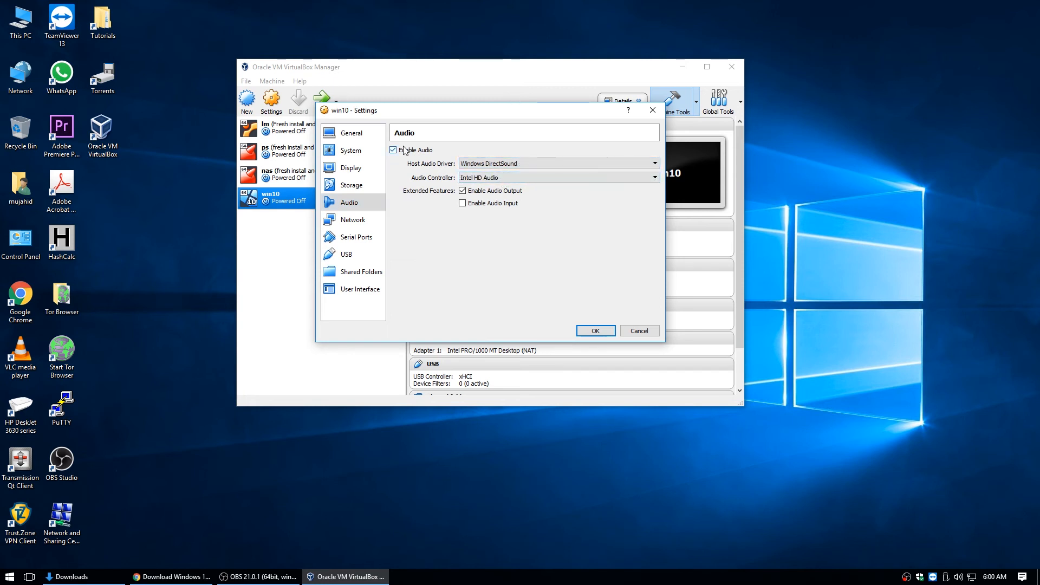
pyautogui.click(577, 177)
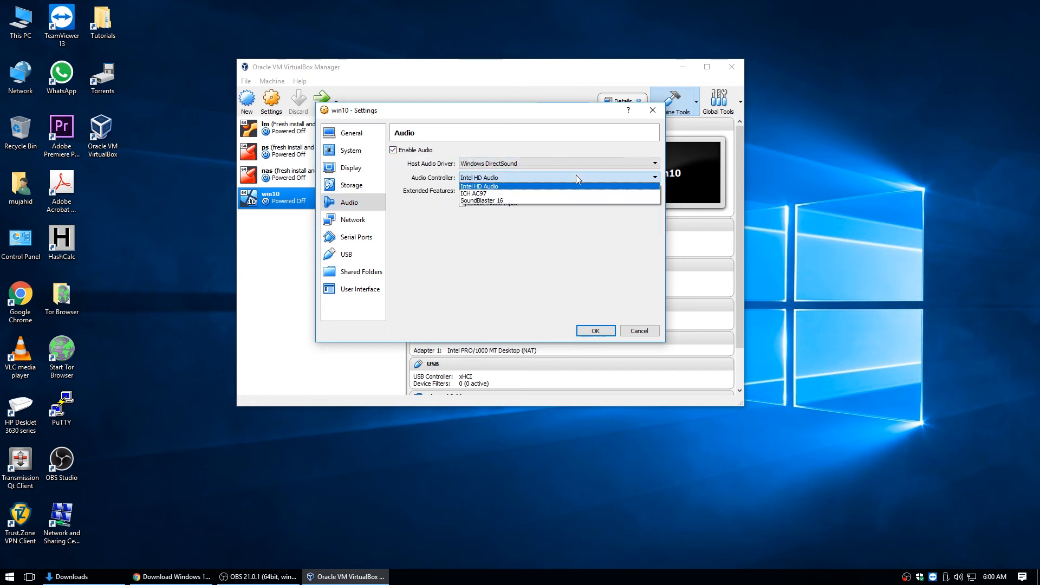
pyautogui.click(489, 194)
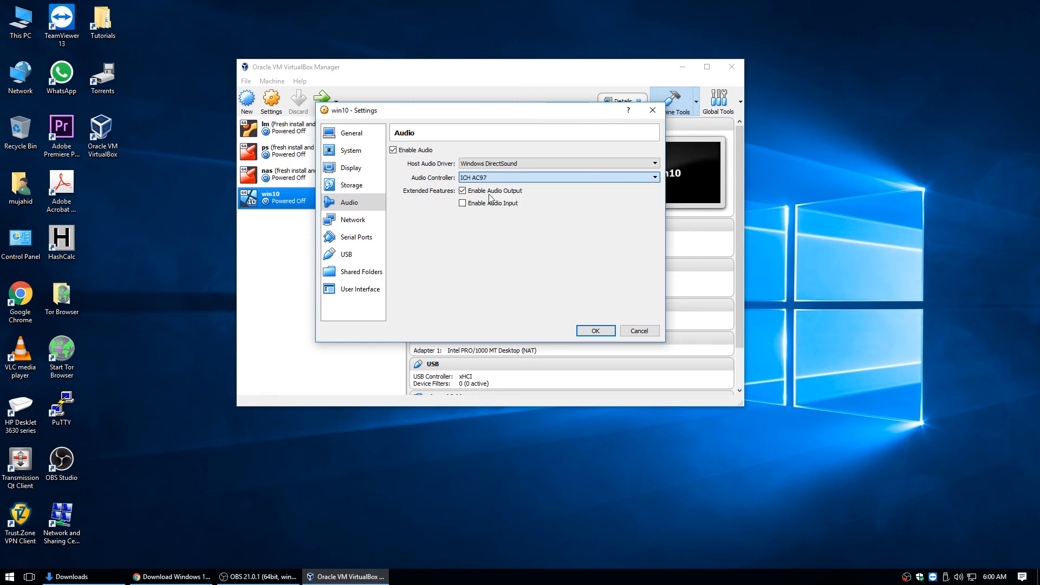
# Step: Attach network Adapter 1 to an Internal Network and choose lan as the network name
pyautogui.click(352, 220)
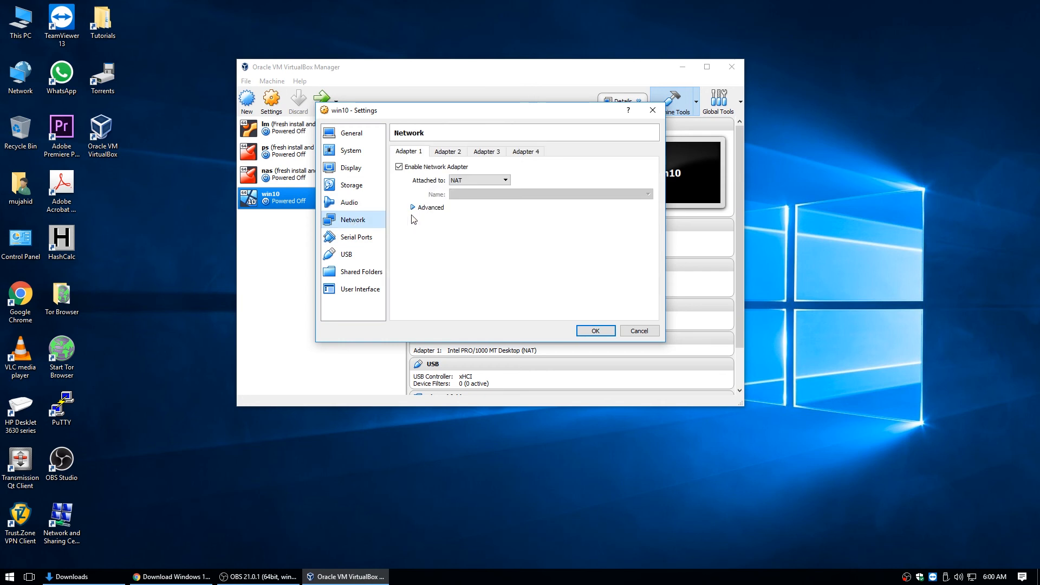
pyautogui.click(480, 180)
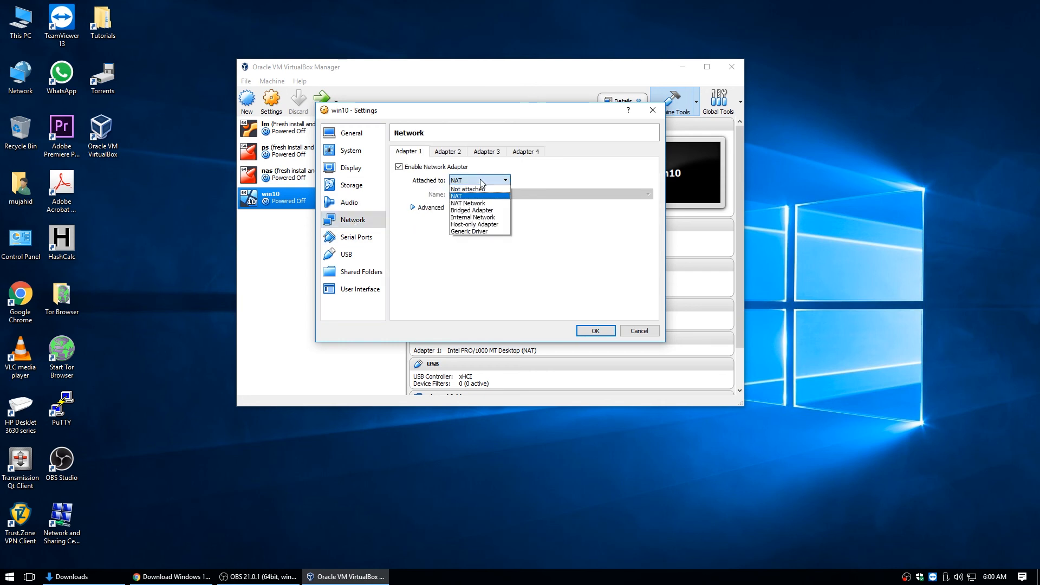
pyautogui.click(466, 218)
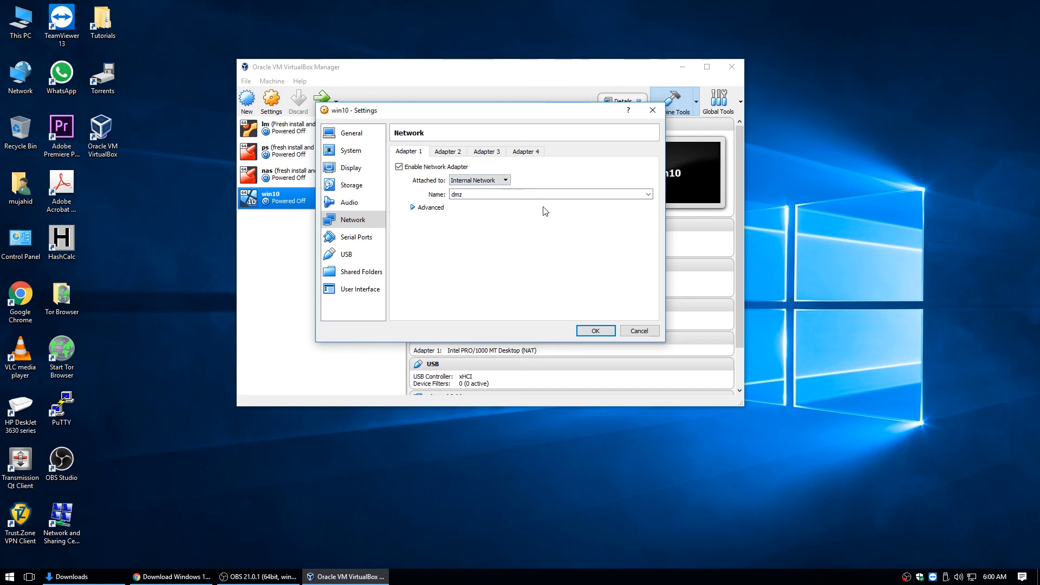
pyautogui.click(649, 194)
pyautogui.click(466, 212)
# Step: Expand Adapter 1's advanced options and set the adapter type to Paravirtualized Network (virtio-net)
pyautogui.click(413, 208)
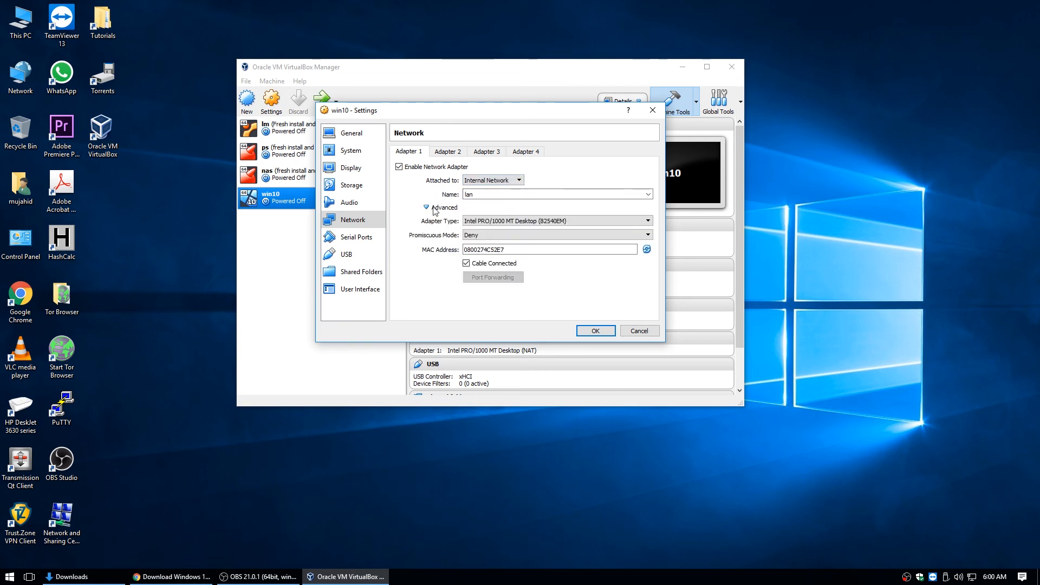
pyautogui.click(646, 221)
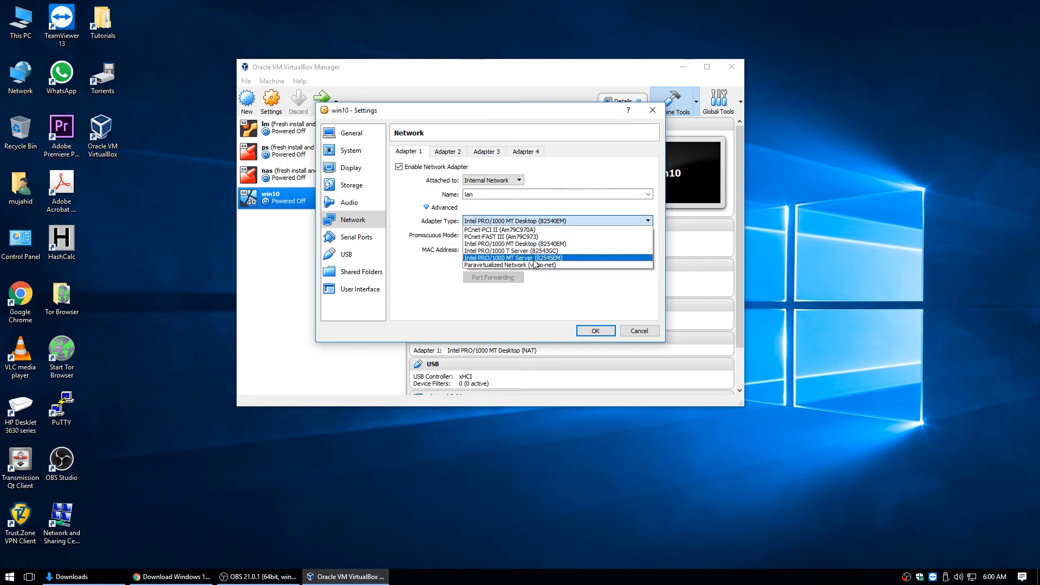
pyautogui.click(506, 264)
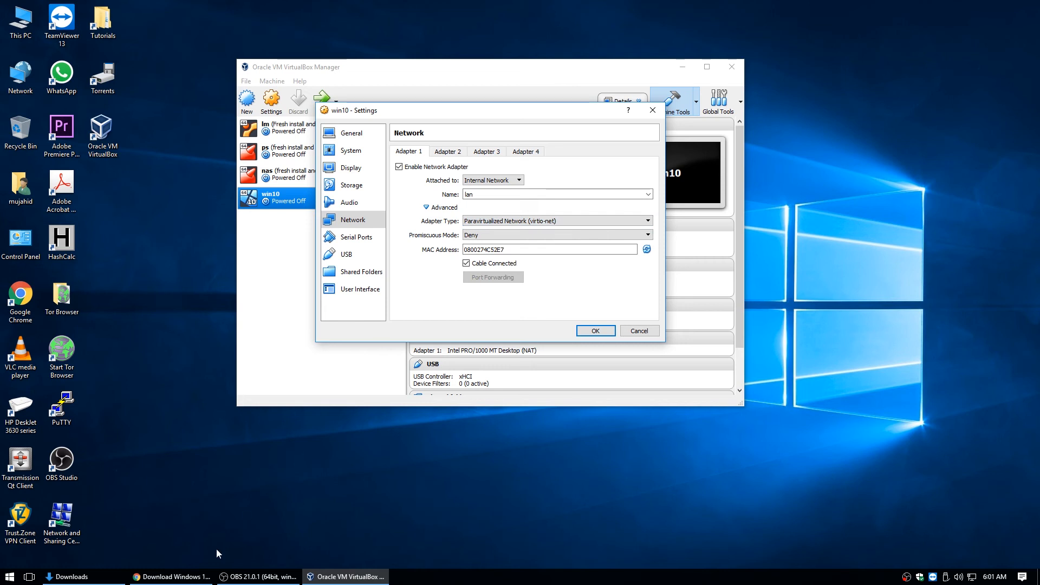
# Step: Switch to Chrome, search for "vitio drivers" and open the Fedora guide on creating Windows virtual machines using virtIO drivers
pyautogui.click(175, 577)
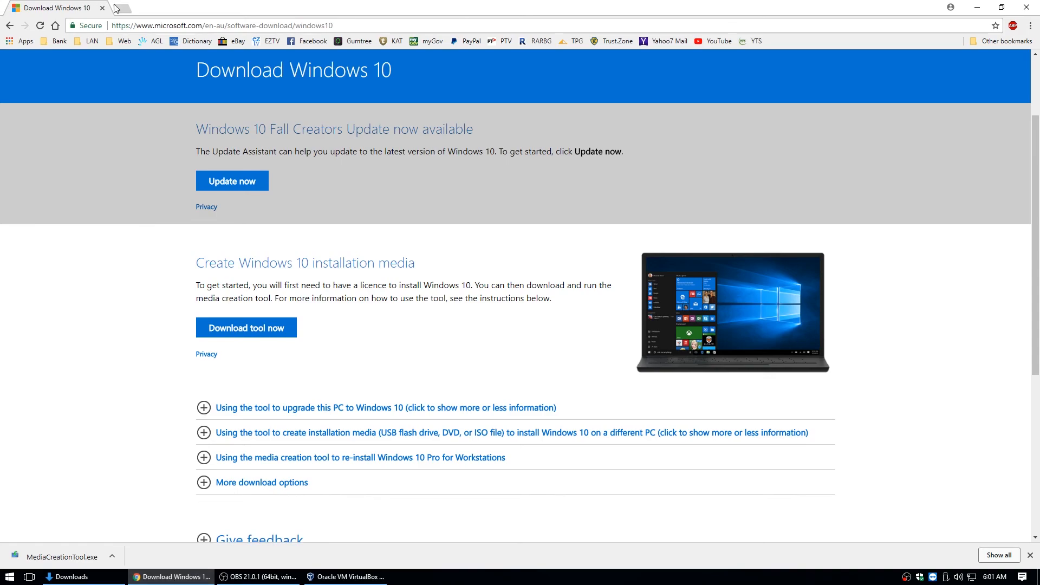
pyautogui.click(56, 25)
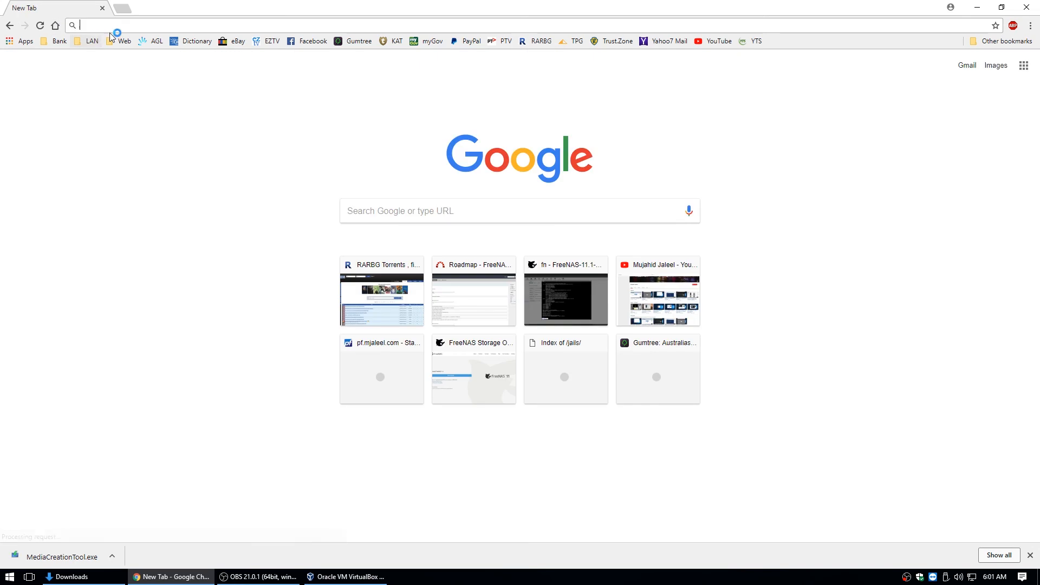
pyautogui.write('vit')
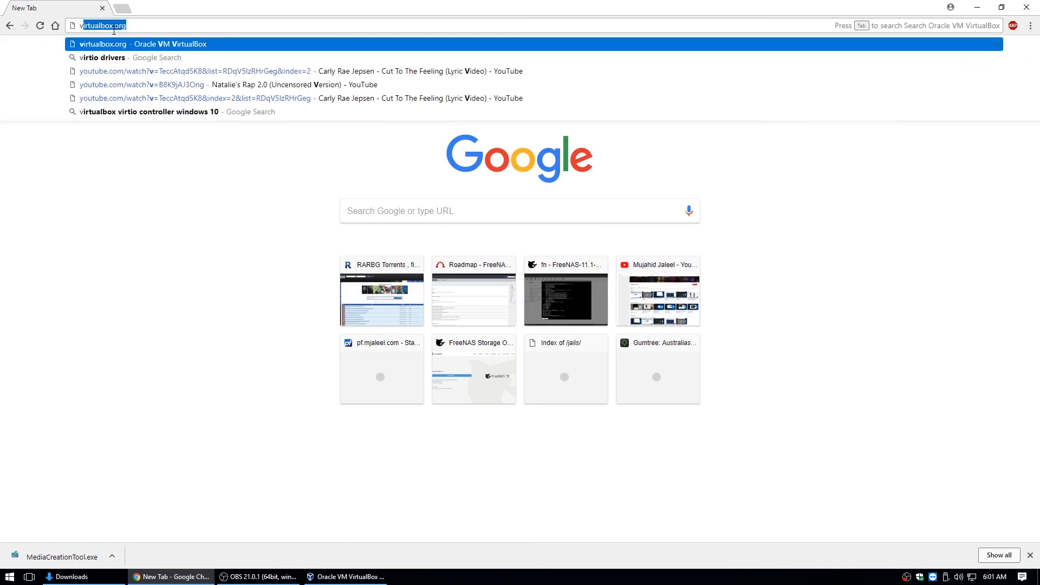
pyautogui.write('o ')
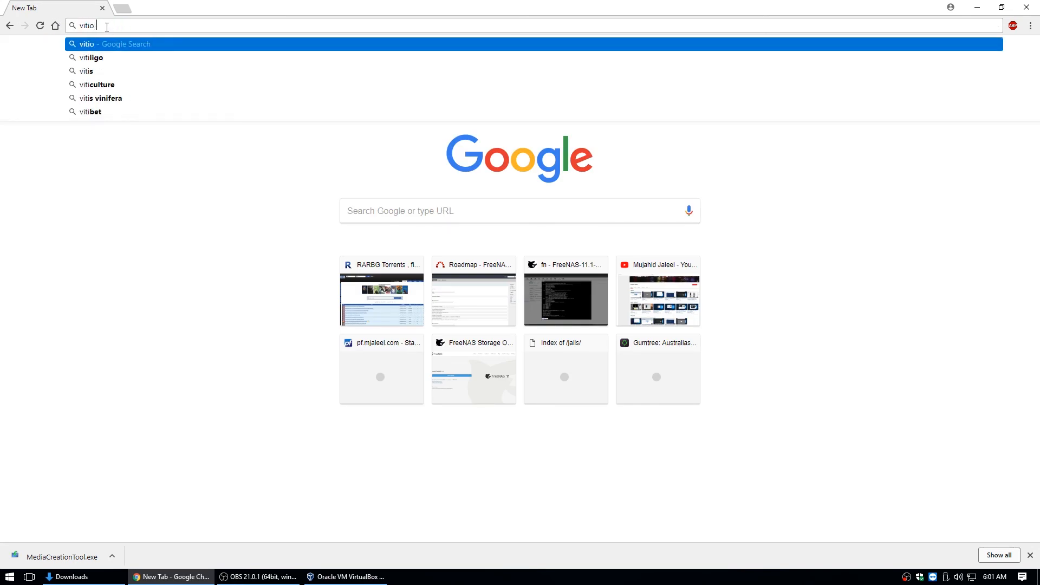
pyautogui.write('drivers')
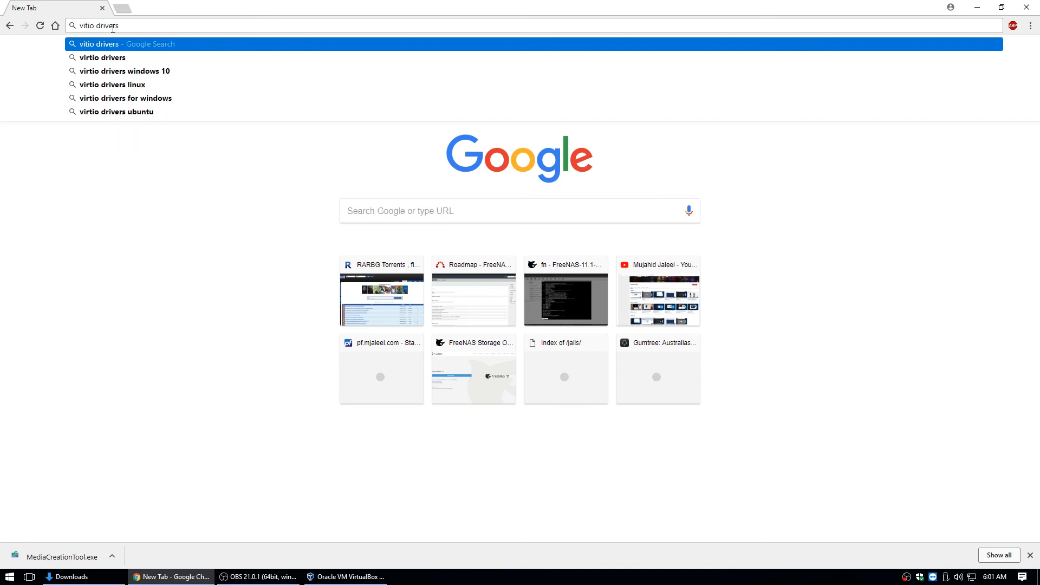
pyautogui.press('Return')
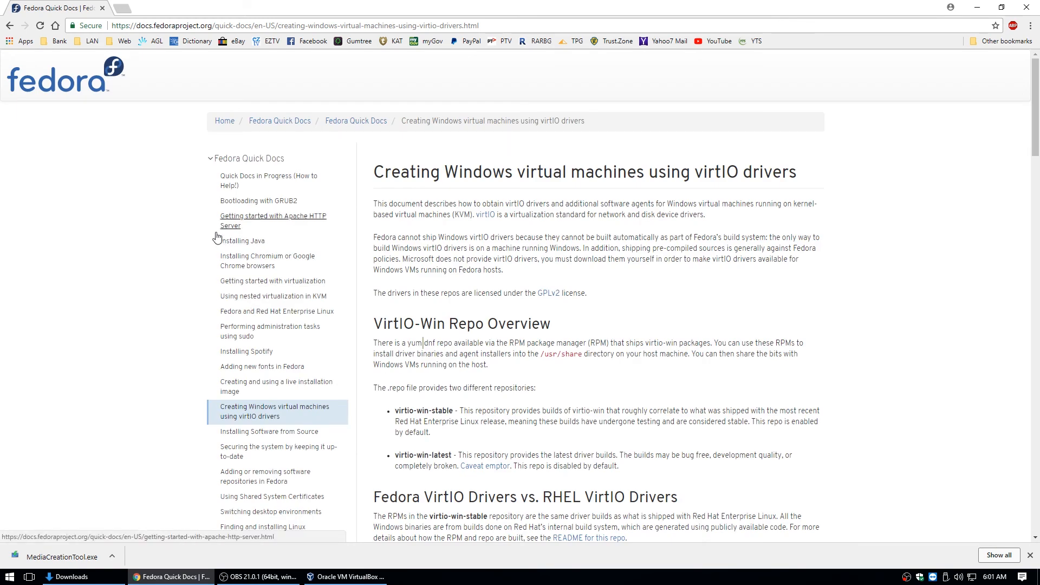
# Step: Examine the guide's ISO contents list, especially the Virtio network driver entry, and compare it with the win10 adapter type in VirtualBox
pyautogui.scroll(-4, 217, 238)
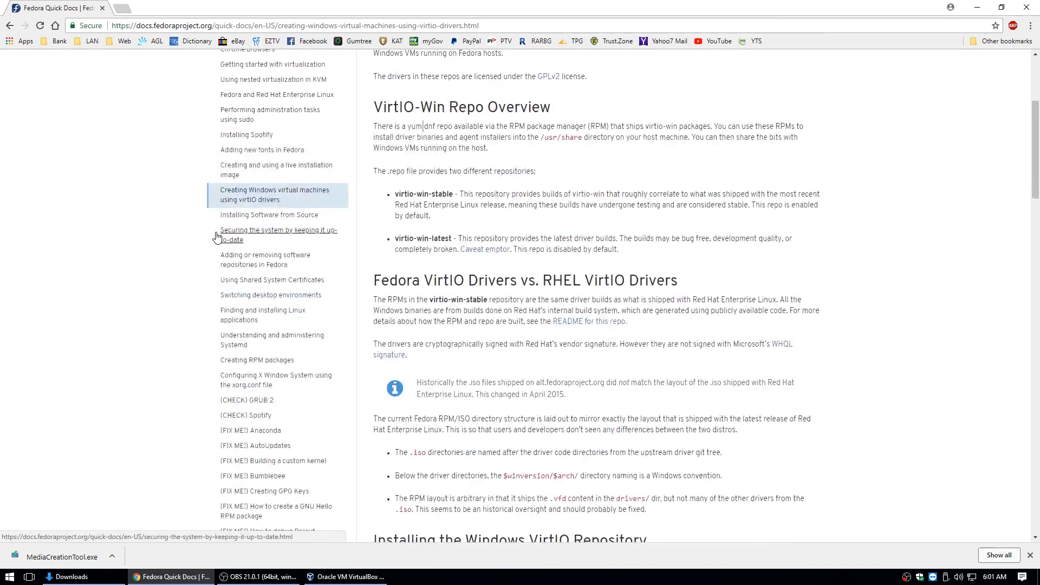
pyautogui.scroll(-10, 217, 236)
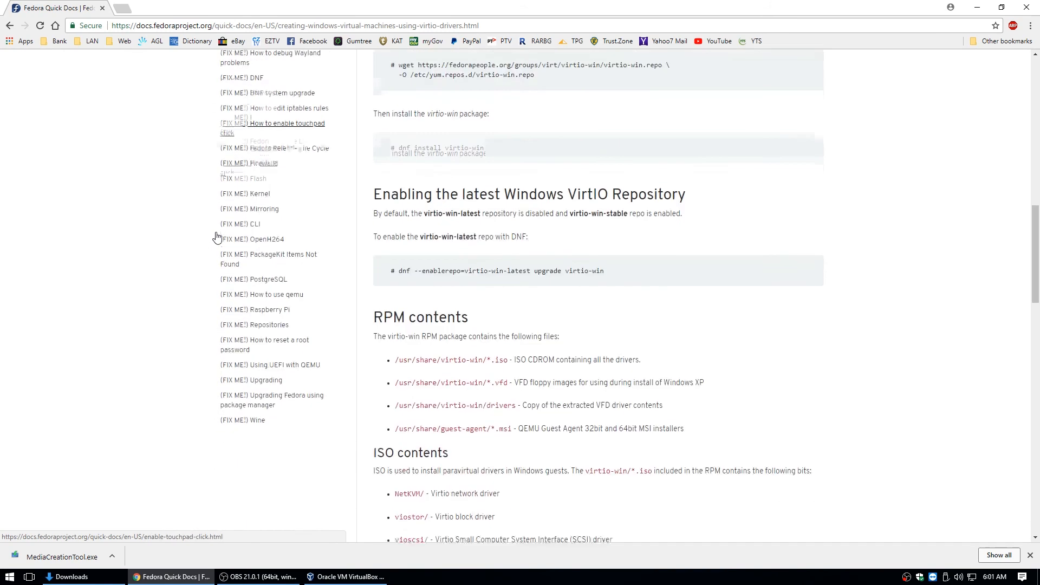
pyautogui.scroll(-7, 217, 236)
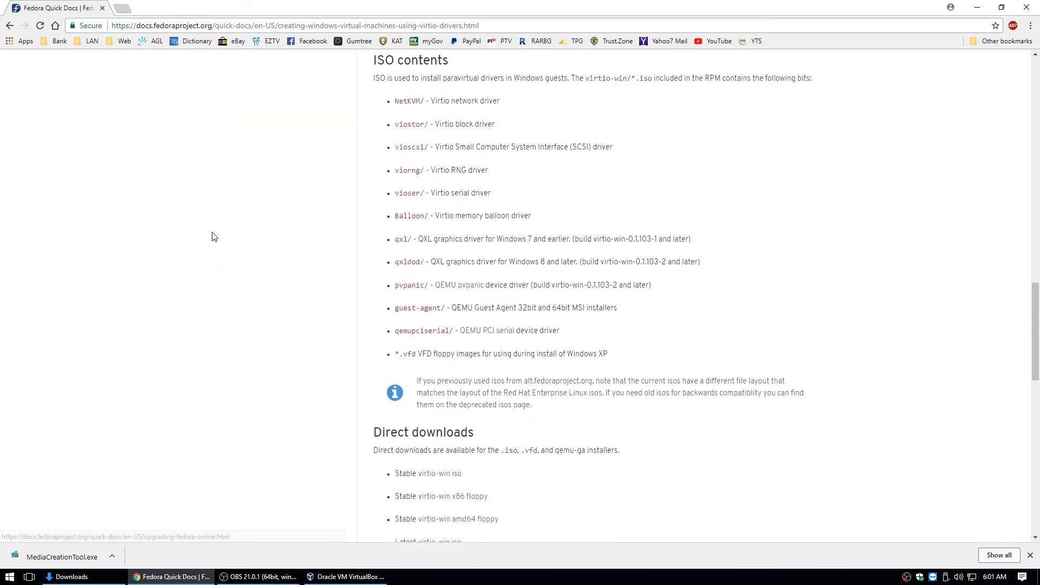
pyautogui.scroll(2, 206, 236)
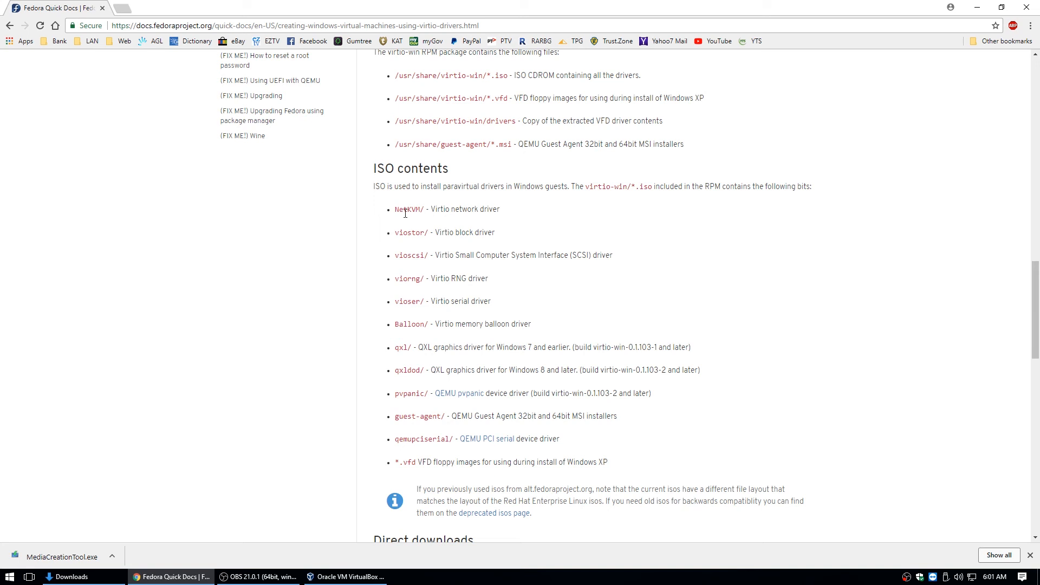
pyautogui.moveTo(430, 211); pyautogui.dragTo(502, 216)
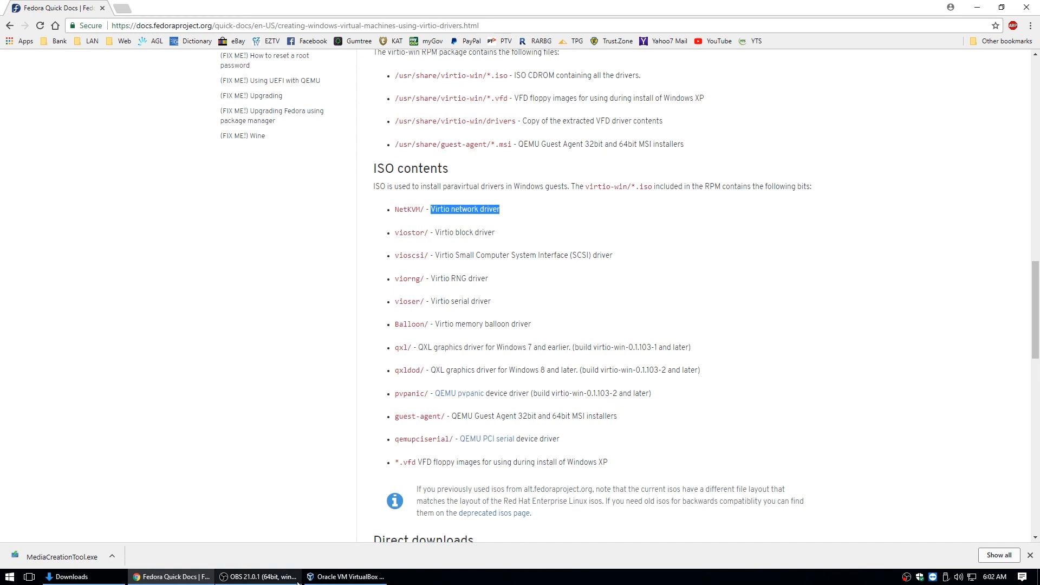
pyautogui.click(346, 576)
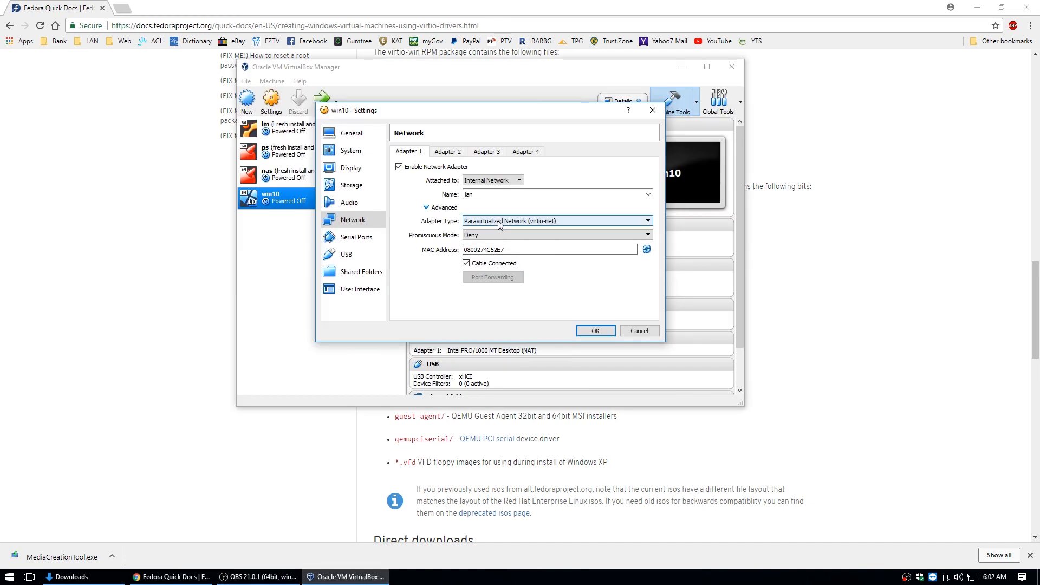
pyautogui.click(100, 418)
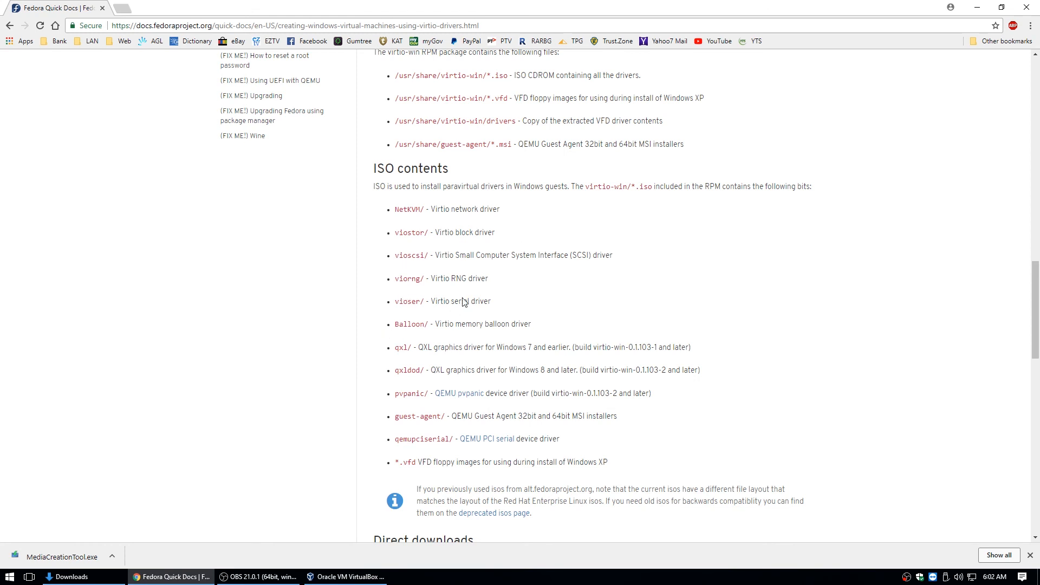
# Step: Download the latest virtio-win ISO from the guide's direct downloads, then close the browser page
pyautogui.scroll(-6, 425, 359)
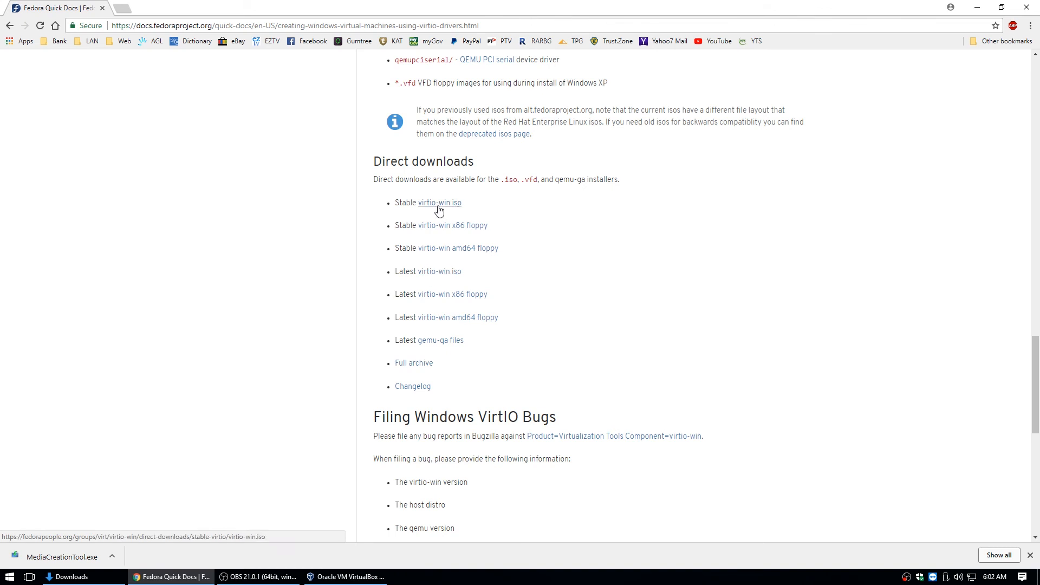
pyautogui.click(441, 275)
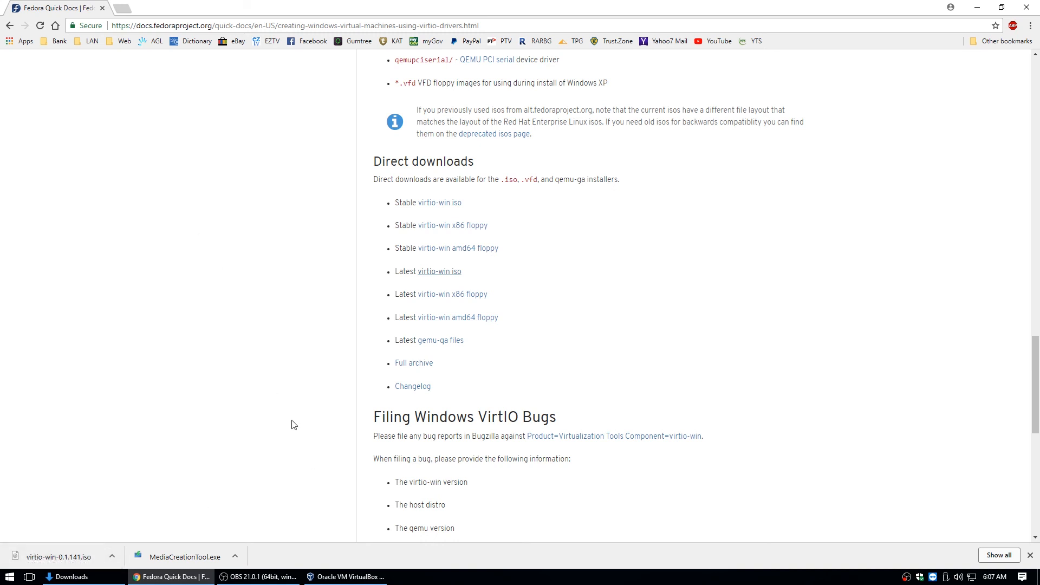
pyautogui.scroll(6, 280, 429)
pyautogui.scroll(18, 280, 429)
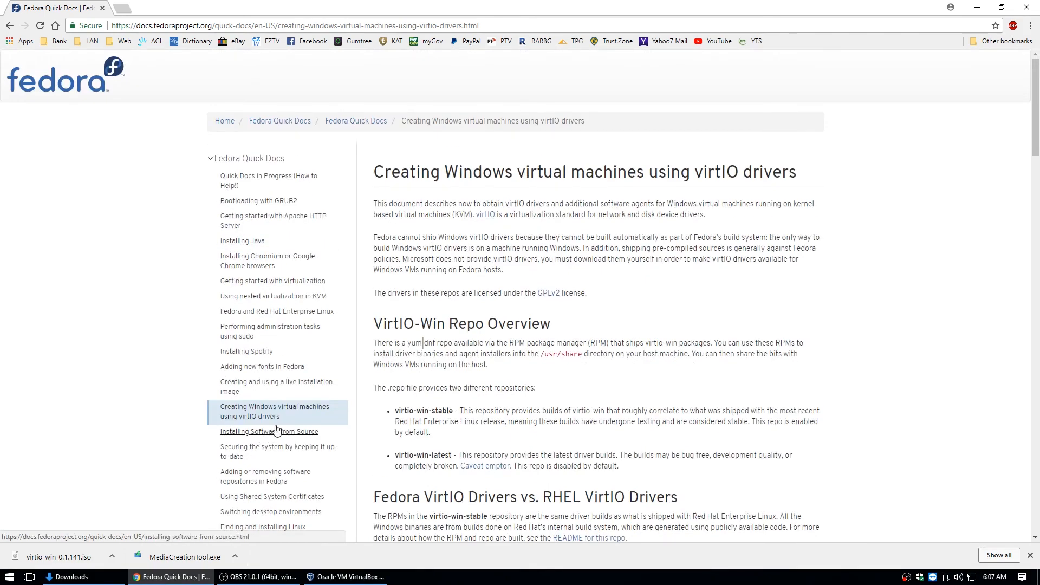
pyautogui.click(102, 8)
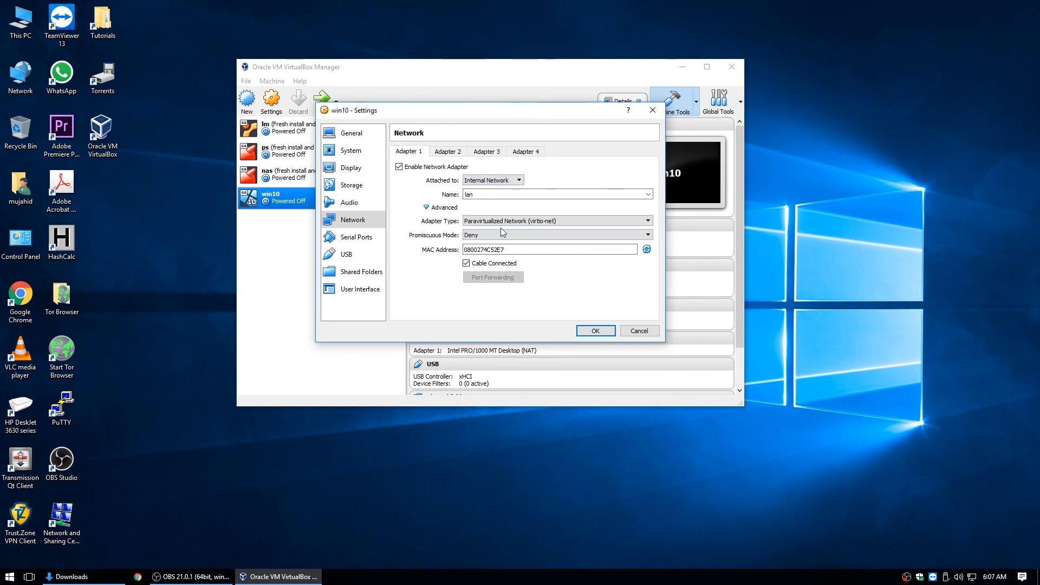
# Step: Review the serial port and audio settings of the win10 machine and save all its settings
pyautogui.click(353, 238)
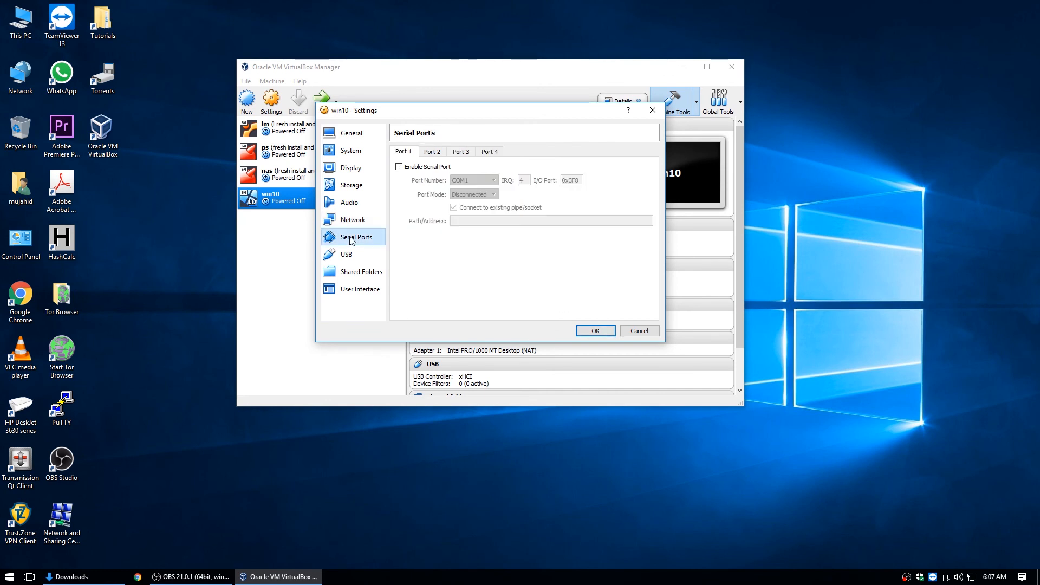
pyautogui.click(348, 205)
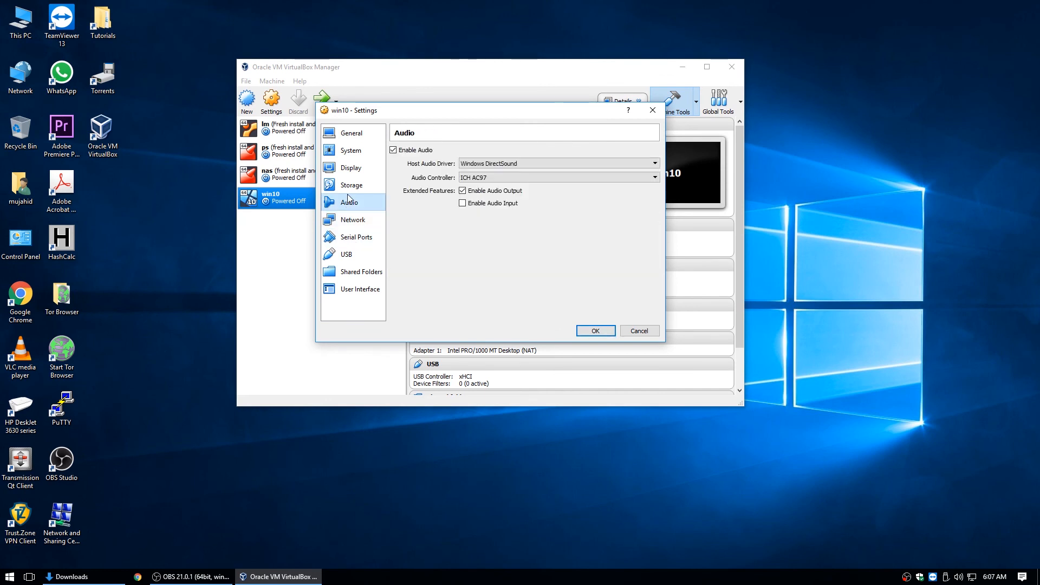
pyautogui.click(601, 333)
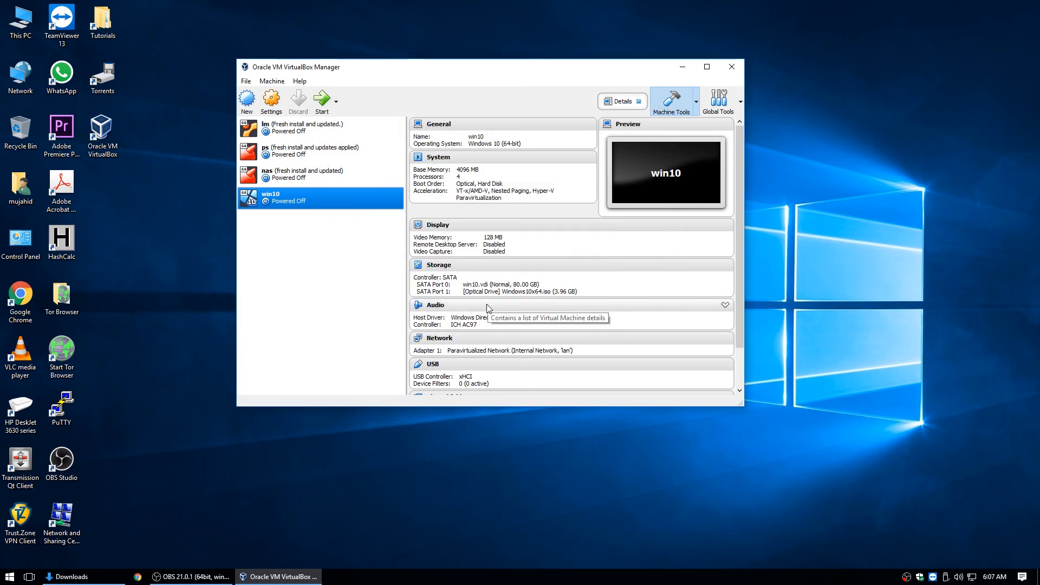
# Step: Add an optical drive to the win10 machine's SATA controller and load virtio-win-0.1.141.iso into it
pyautogui.click(273, 103)
pyautogui.click(369, 190)
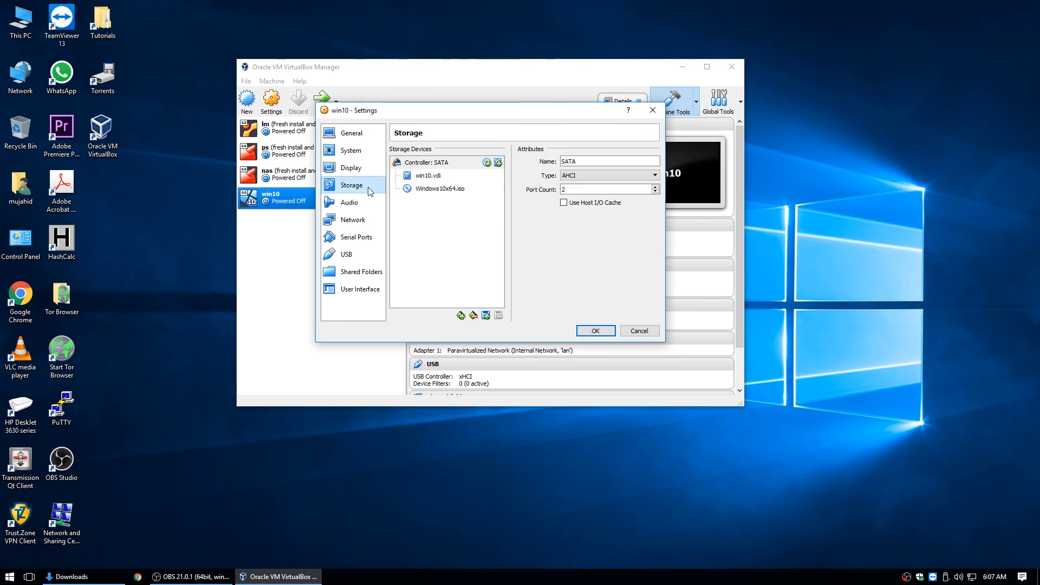
pyautogui.click(438, 222)
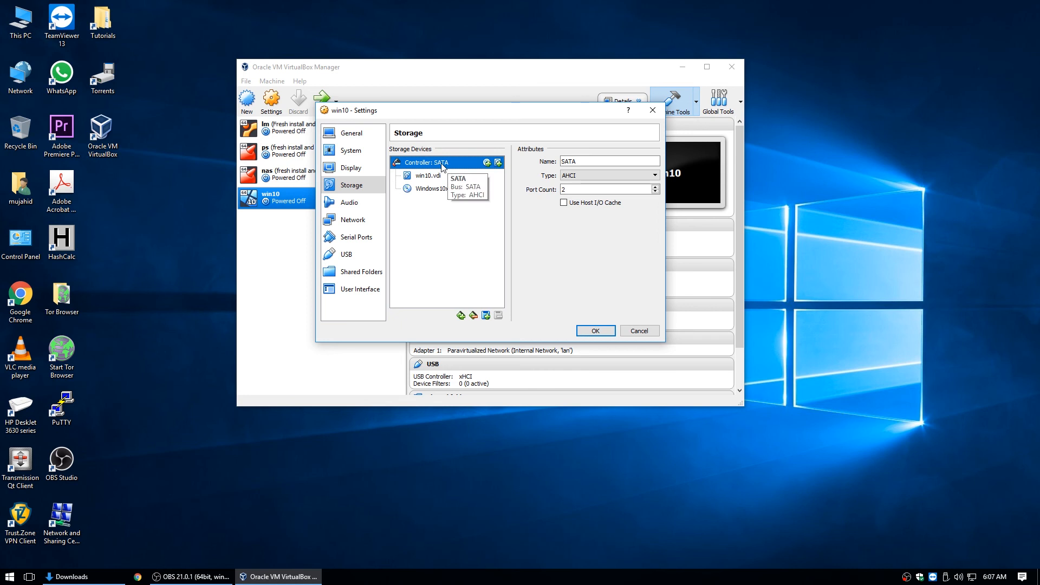
pyautogui.click(493, 317)
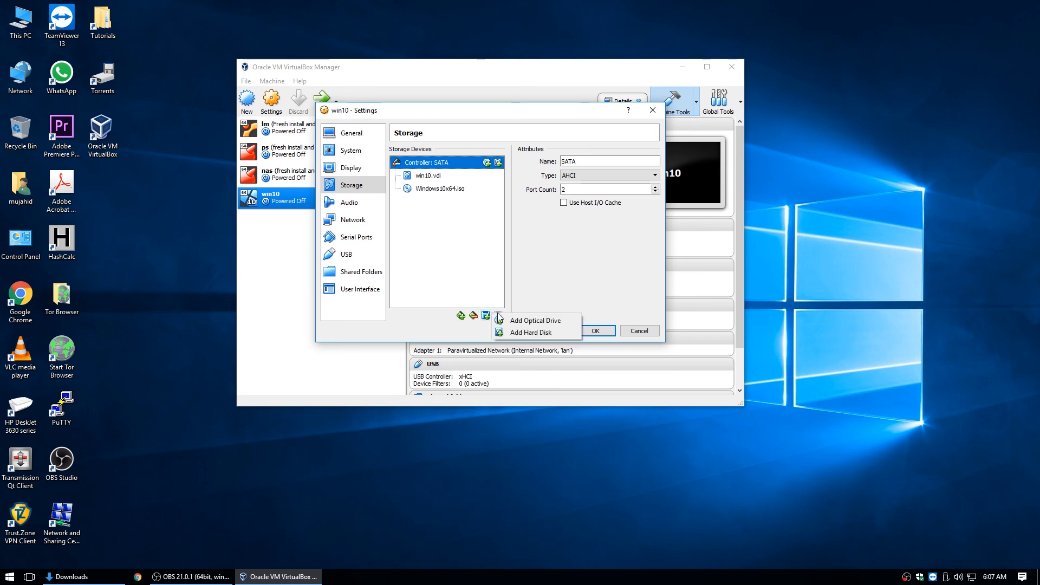
pyautogui.click(524, 319)
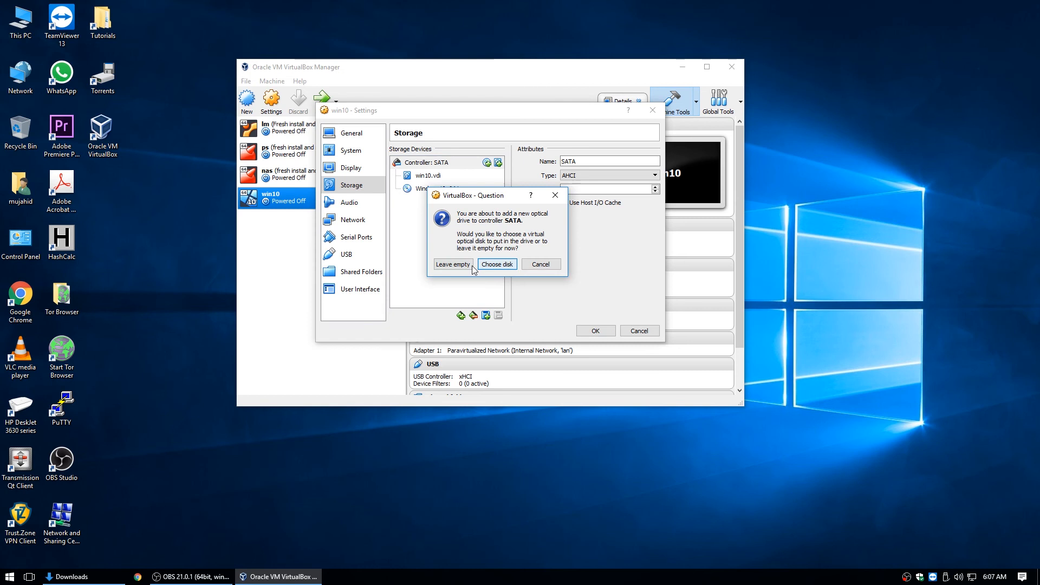
pyautogui.click(493, 264)
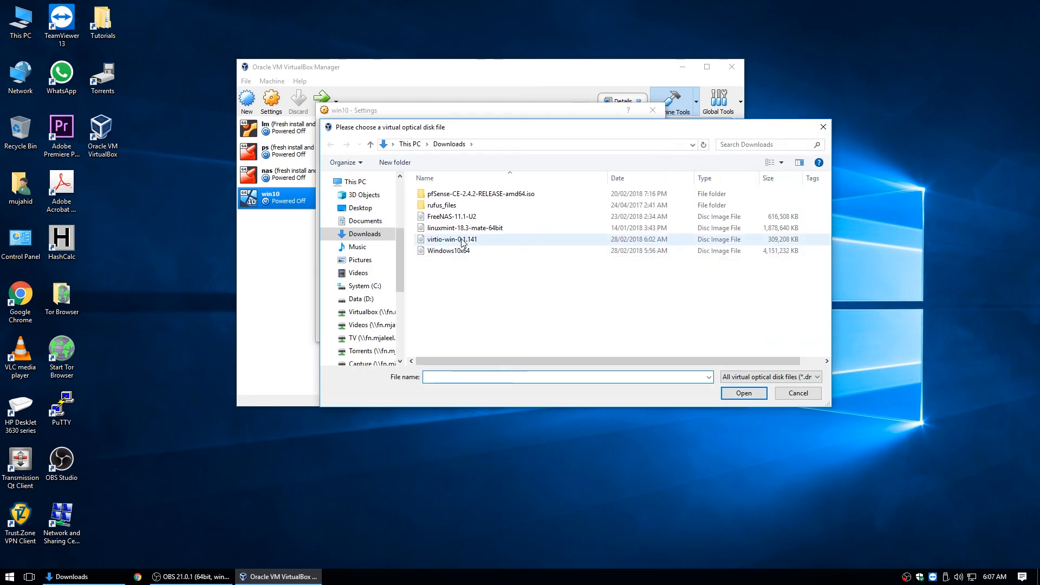
pyautogui.doubleClick(462, 238)
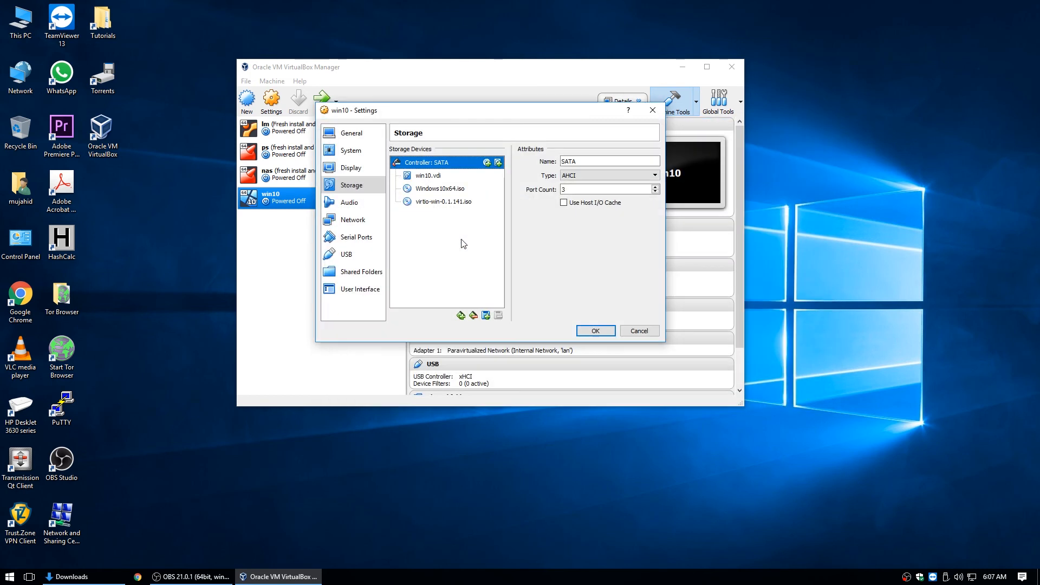
# Step: Review the two attached ISO images and the boot order of the win10 machine, and save its settings
pyautogui.click(455, 203)
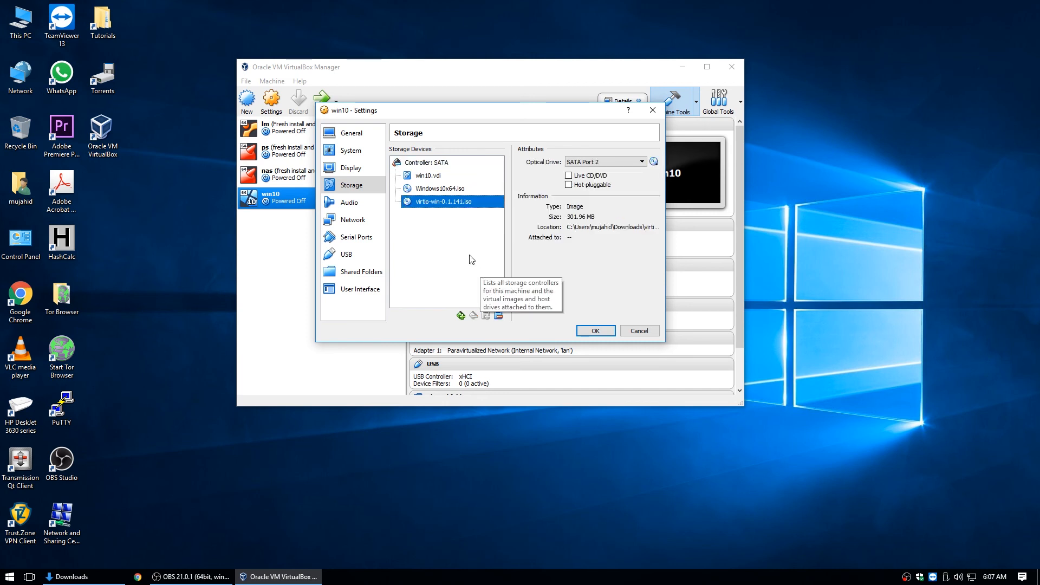
pyautogui.click(441, 191)
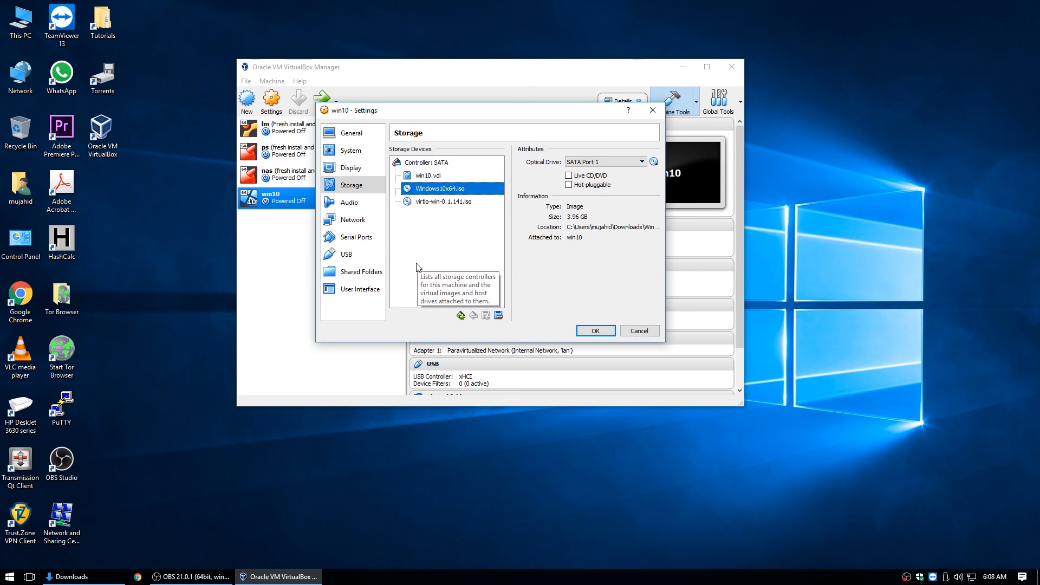
pyautogui.click(349, 151)
pyautogui.click(458, 194)
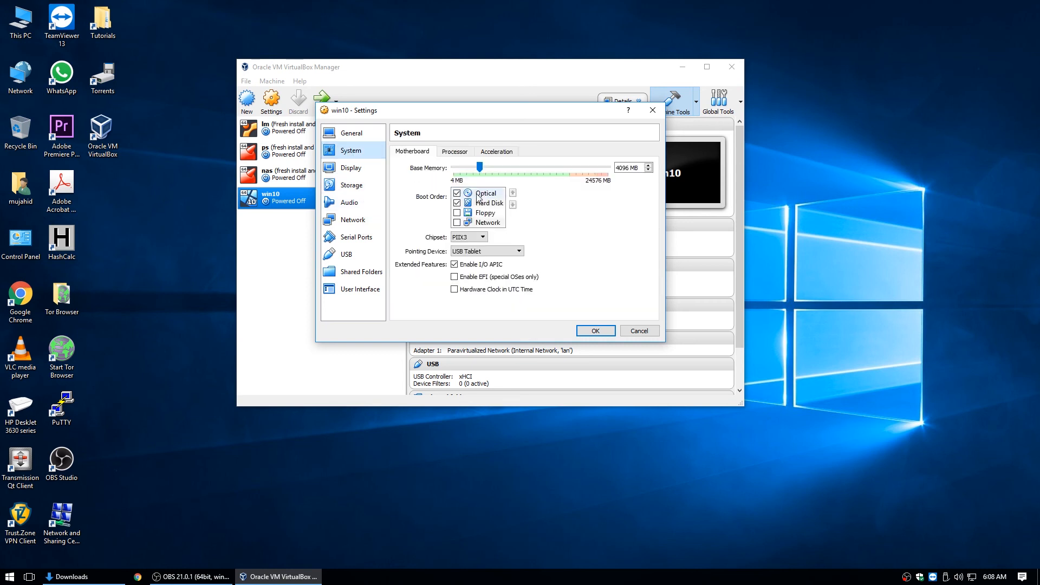
pyautogui.click(478, 195)
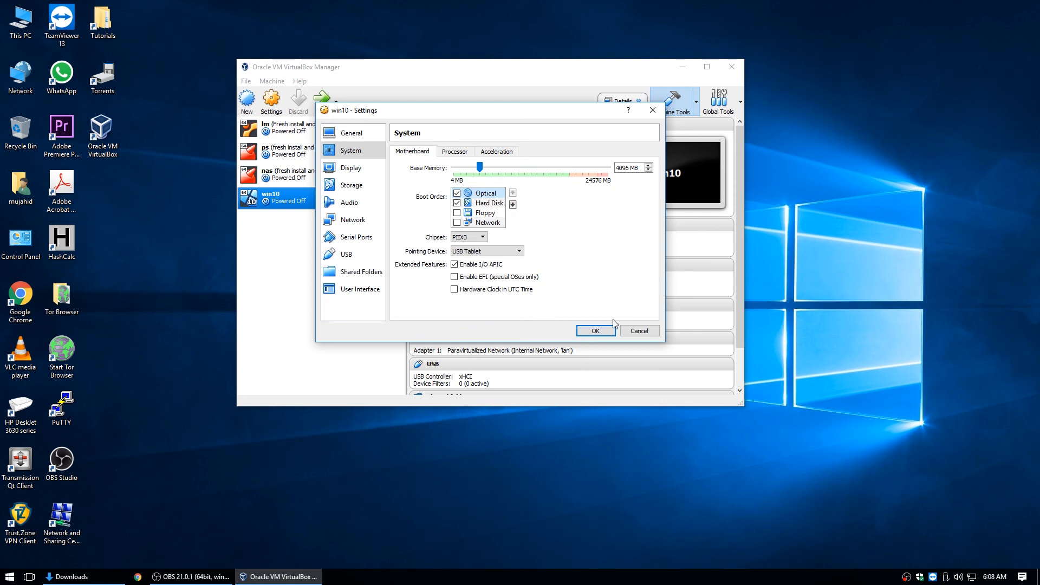
pyautogui.click(595, 330)
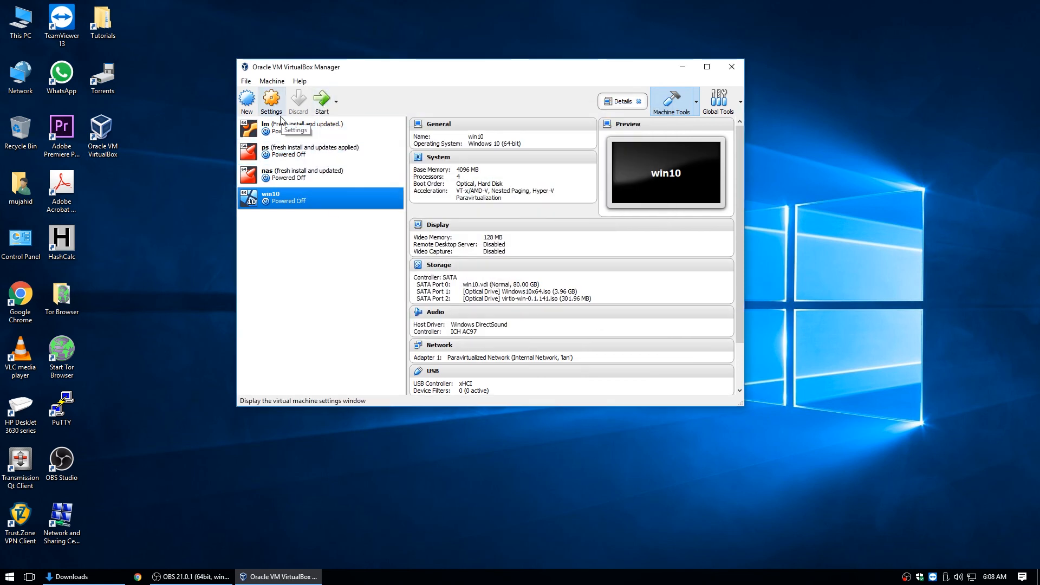
# Step: Start the ps pfSense virtual machine and minimize its console window once it has booted
pyautogui.click(281, 158)
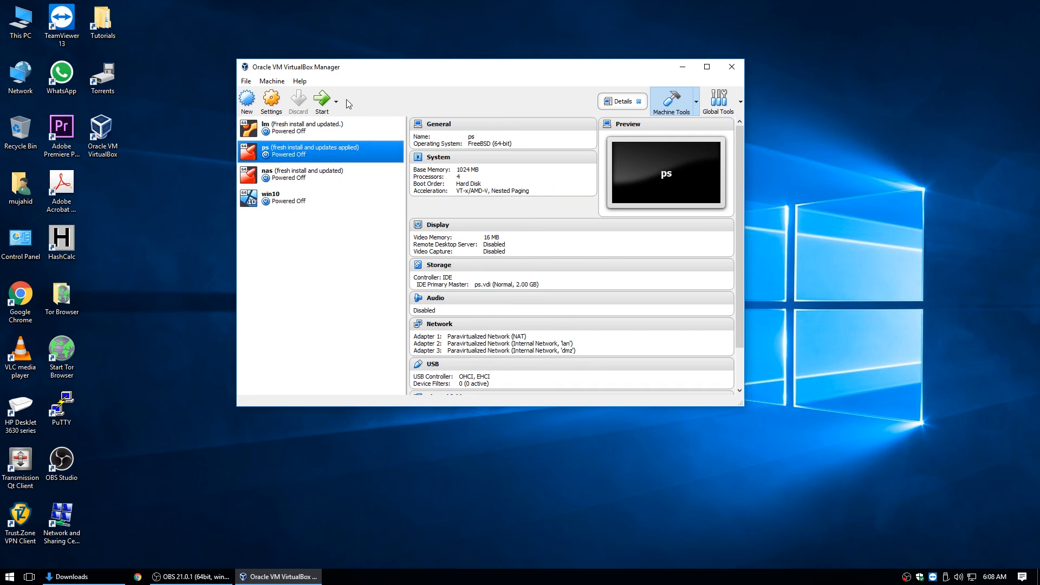
pyautogui.click(322, 100)
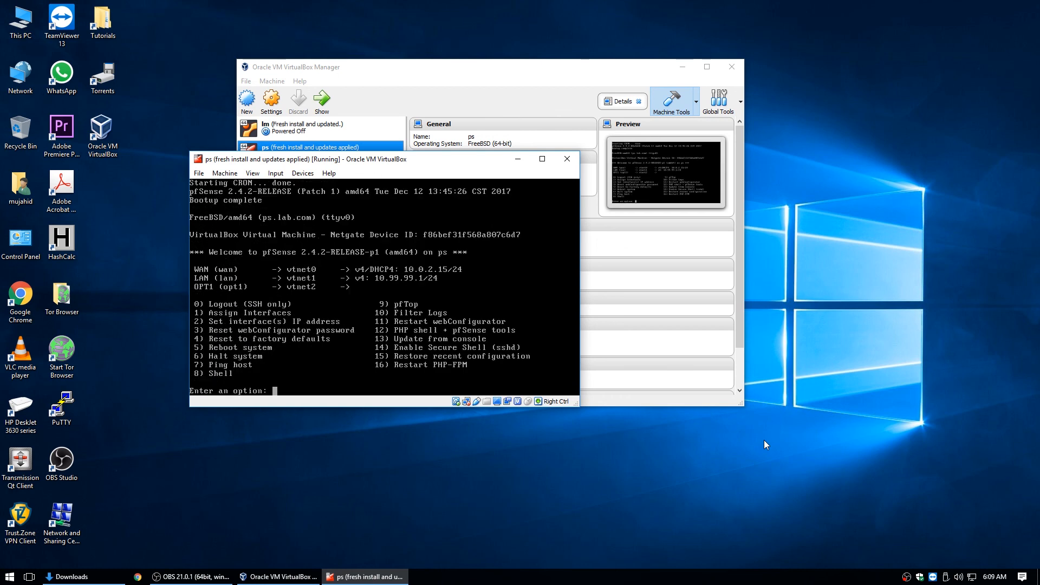
pyautogui.click(520, 163)
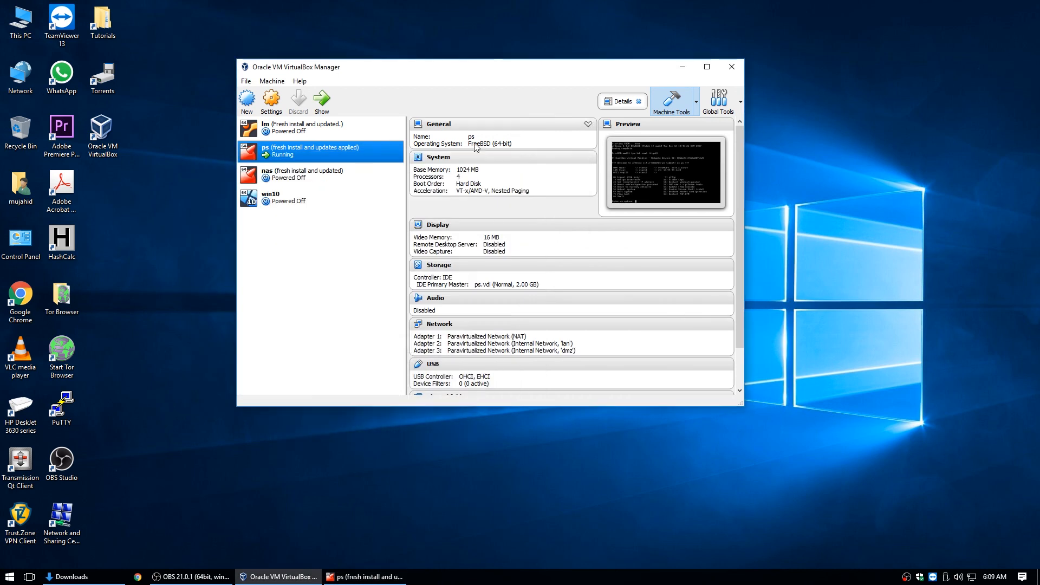
# Step: Start the win10 virtual machine and minimize the VirtualBox Manager window
pyautogui.click(293, 202)
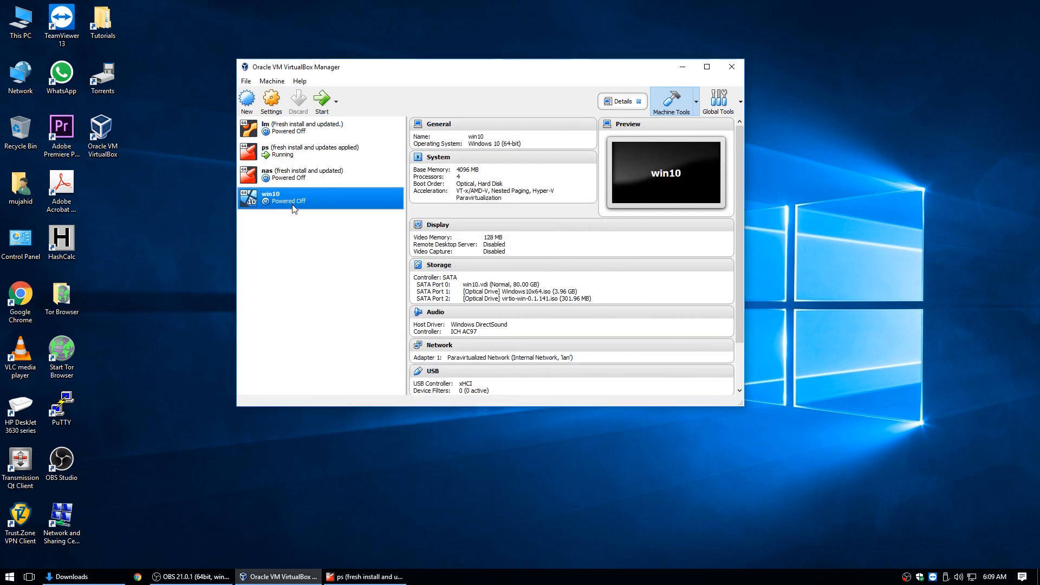
pyautogui.click(322, 99)
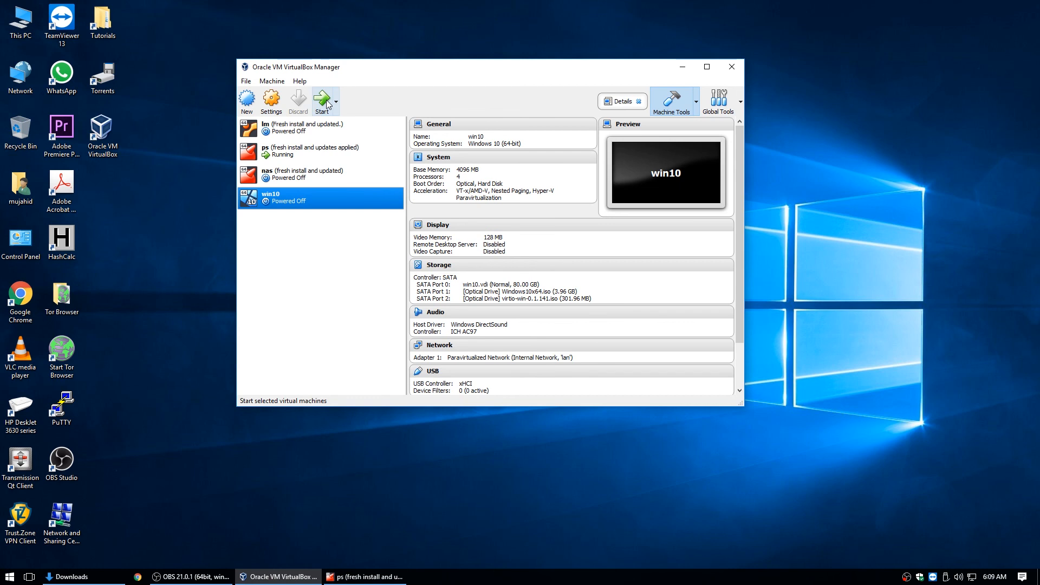
pyautogui.click(684, 67)
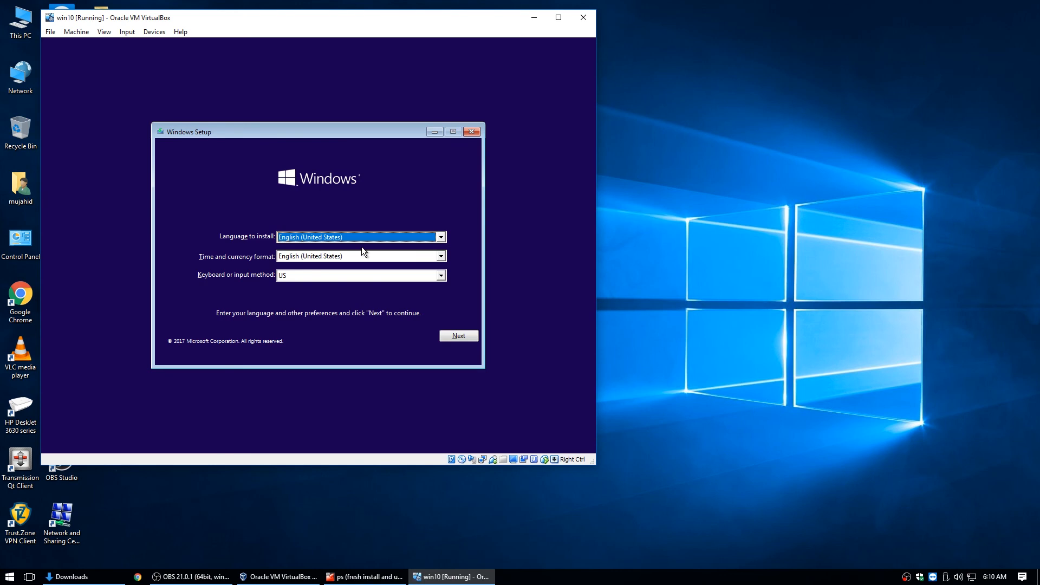
# Step: Set the time and currency format to English (Australia) in Windows Setup and continue
pyautogui.click(362, 241)
pyautogui.click(359, 244)
pyautogui.click(441, 257)
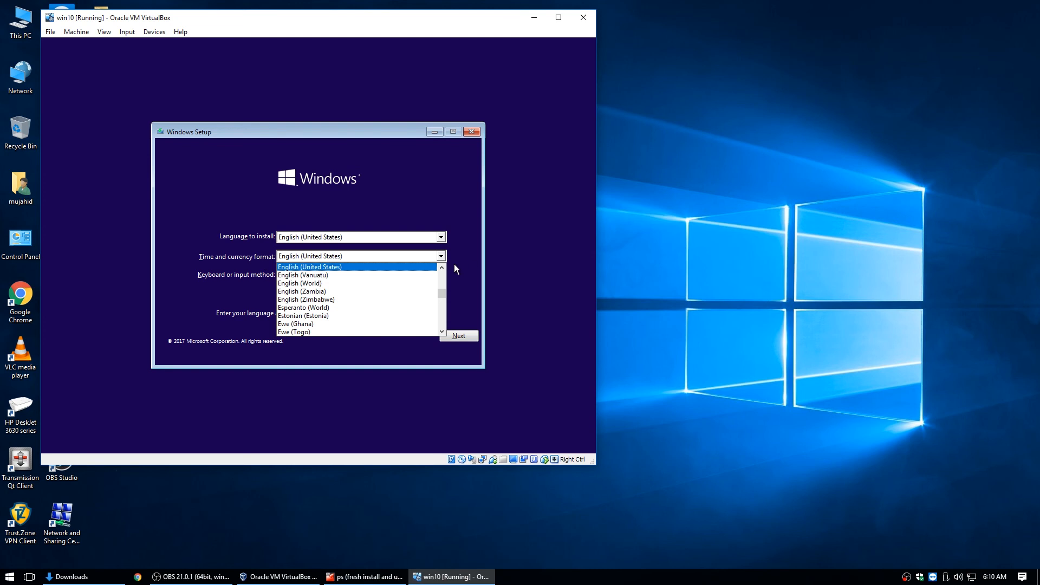
pyautogui.scroll(13, 440, 275)
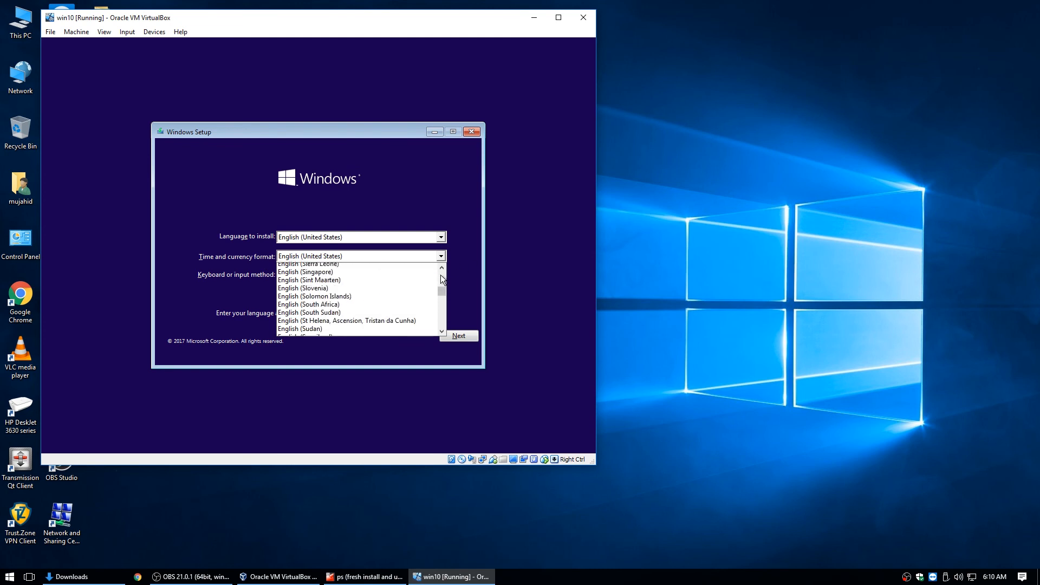
pyautogui.scroll(12, 440, 274)
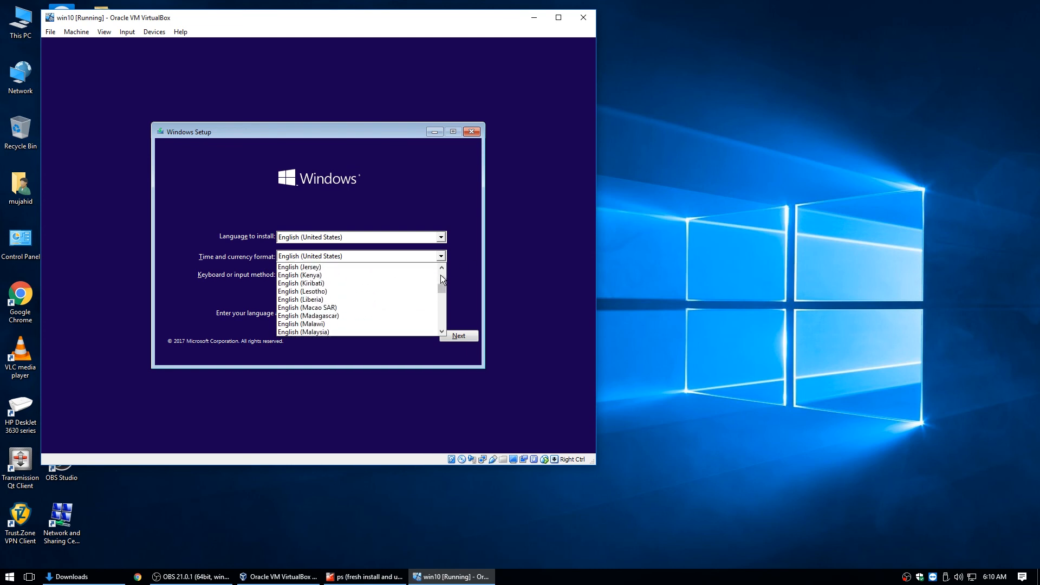
pyautogui.scroll(10, 441, 275)
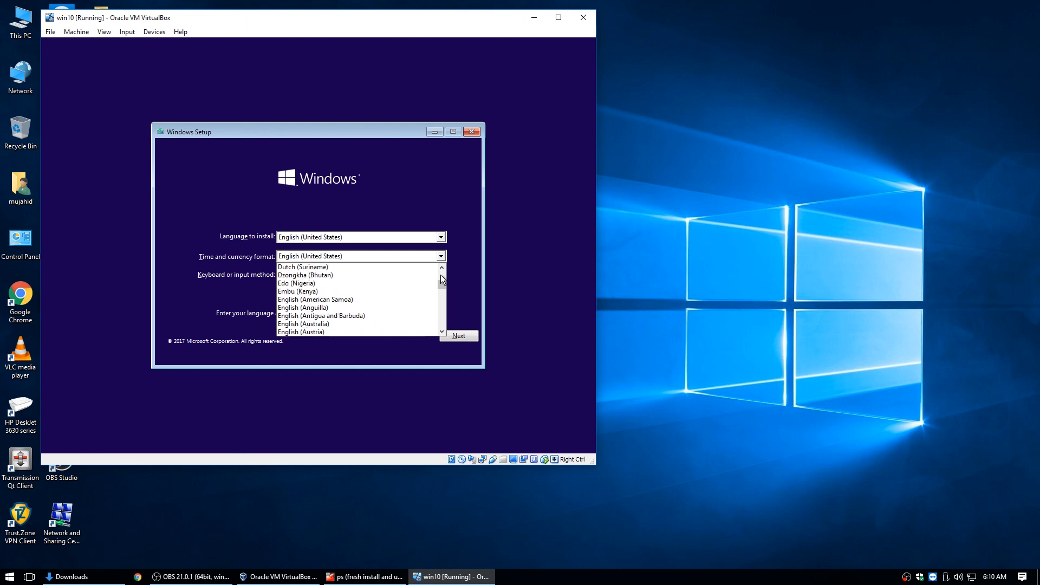
pyautogui.click(344, 323)
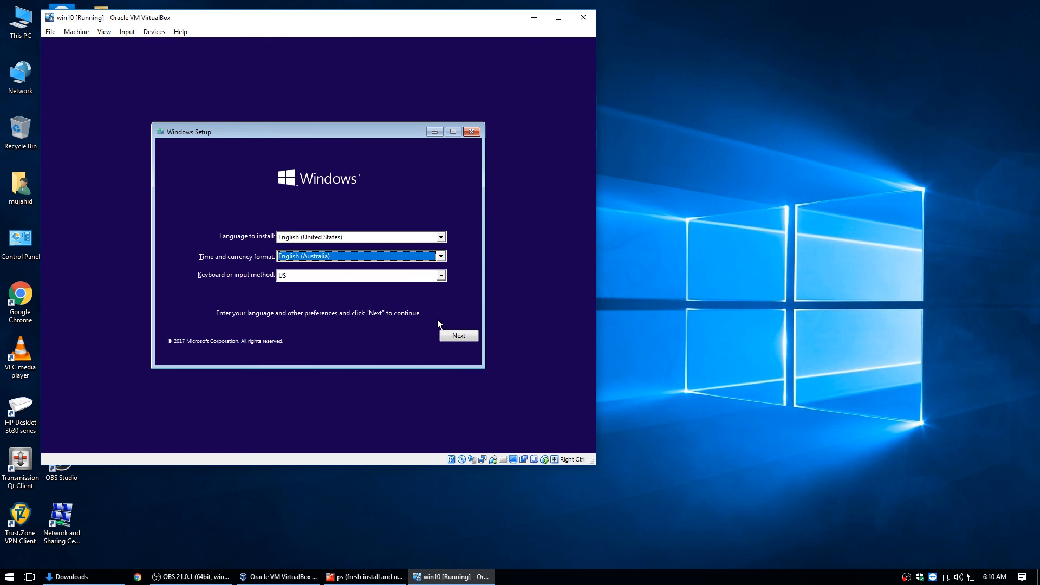
pyautogui.click(455, 335)
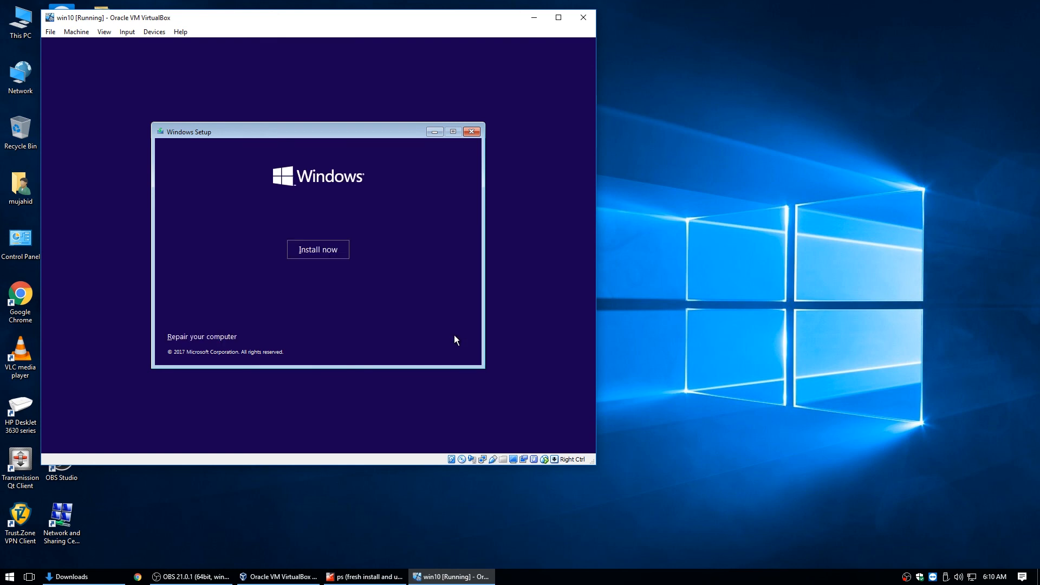
# Step: Begin the Windows installation without a product key and choose Windows 10 Pro as the edition
pyautogui.click(320, 251)
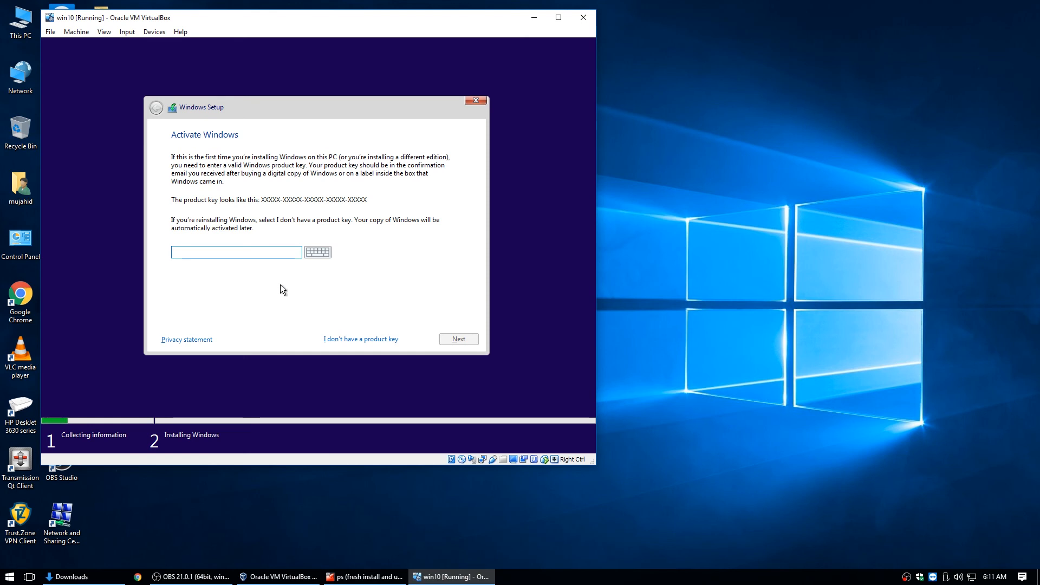
pyautogui.click(344, 338)
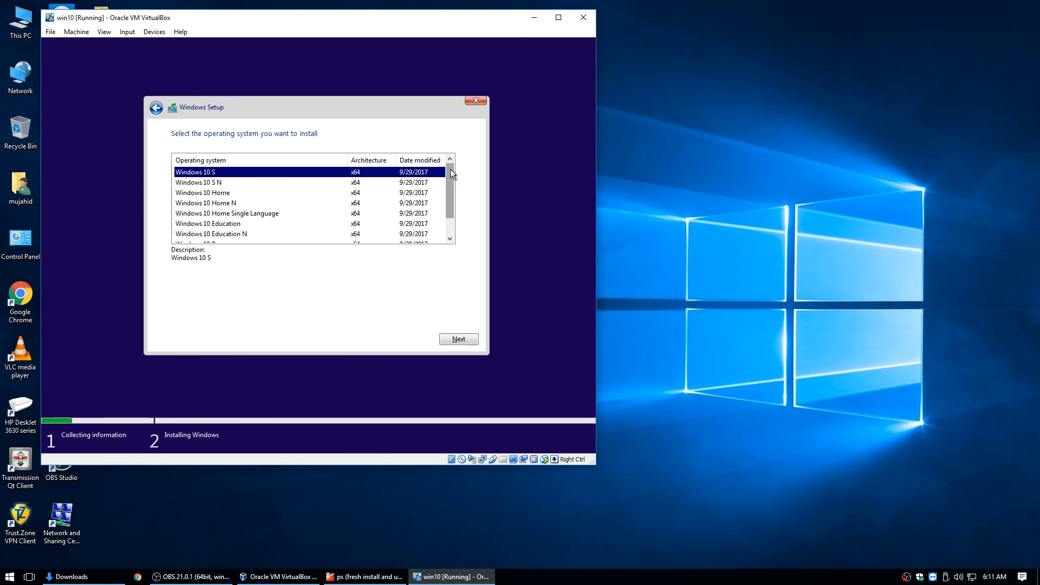
pyautogui.moveTo(450, 170); pyautogui.dragTo(453, 195)
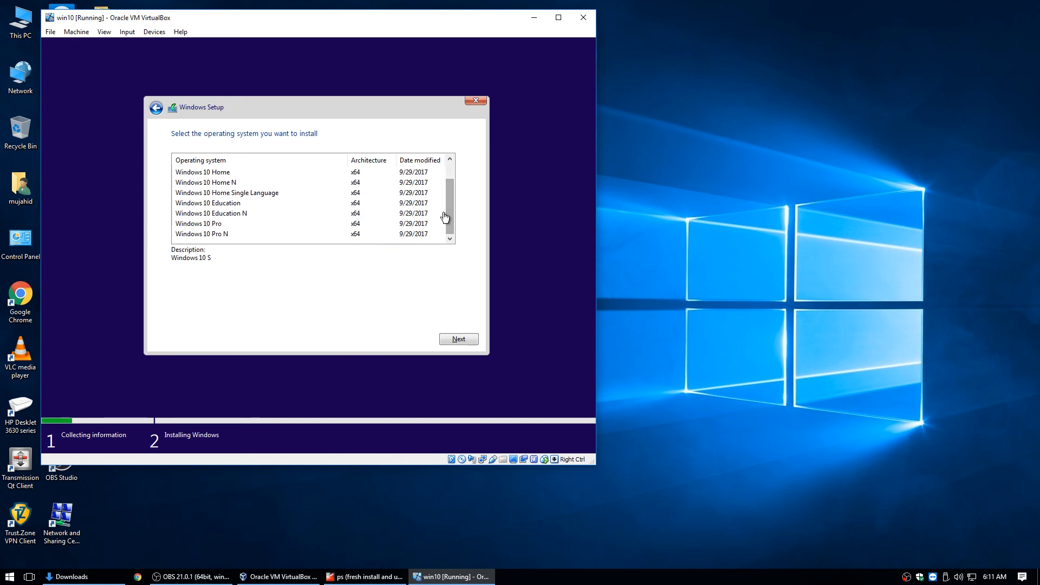
pyautogui.click(217, 225)
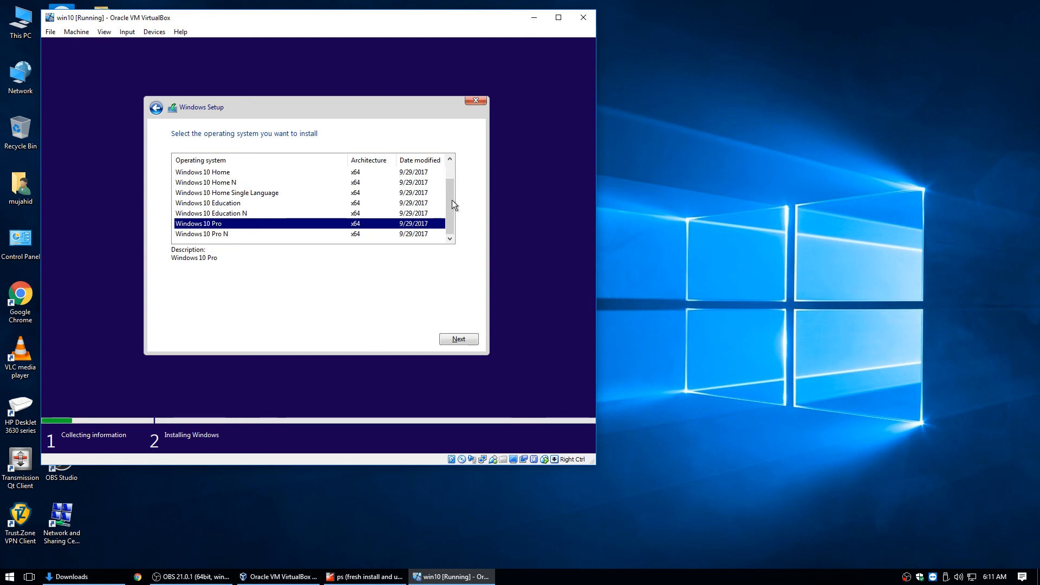
pyautogui.moveTo(446, 203)
pyautogui.mouseDown()
pyautogui.moveTo(448, 161)
pyautogui.moveTo(447, 200)
pyautogui.mouseUp()
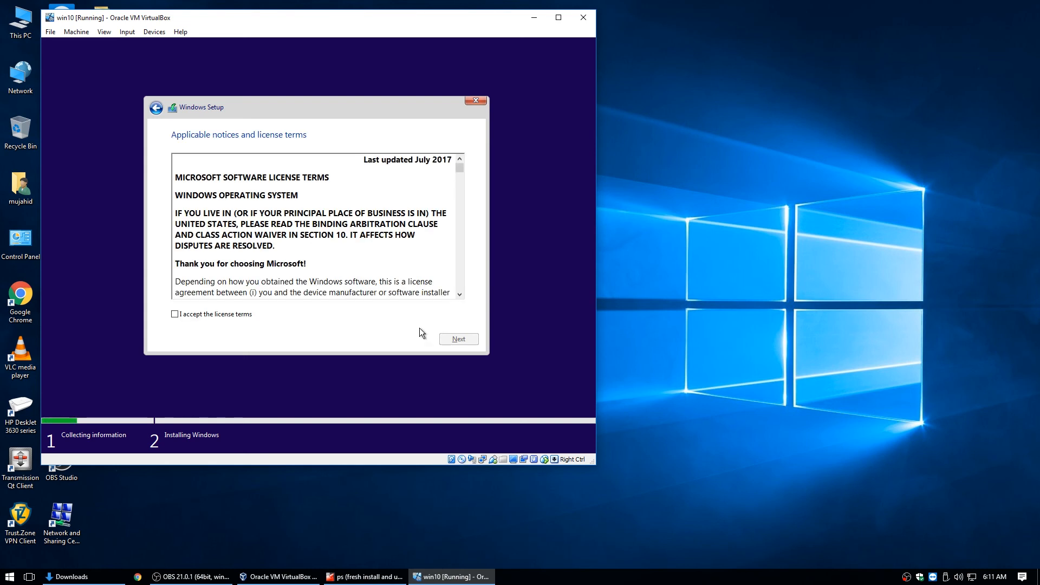
# Step: Accept the license terms and choose the custom, Windows-only installation type
pyautogui.click(189, 315)
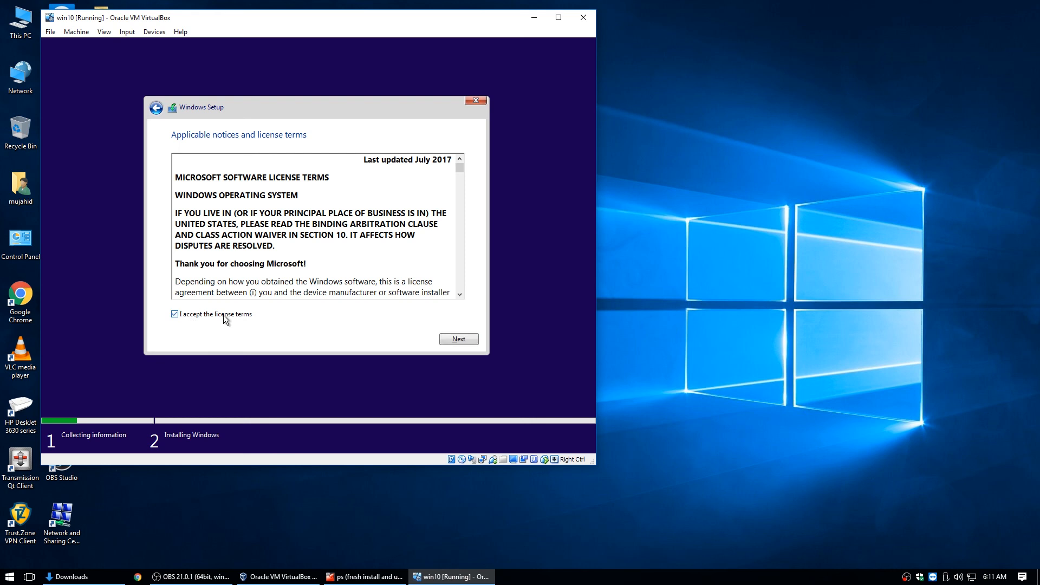
pyautogui.click(456, 336)
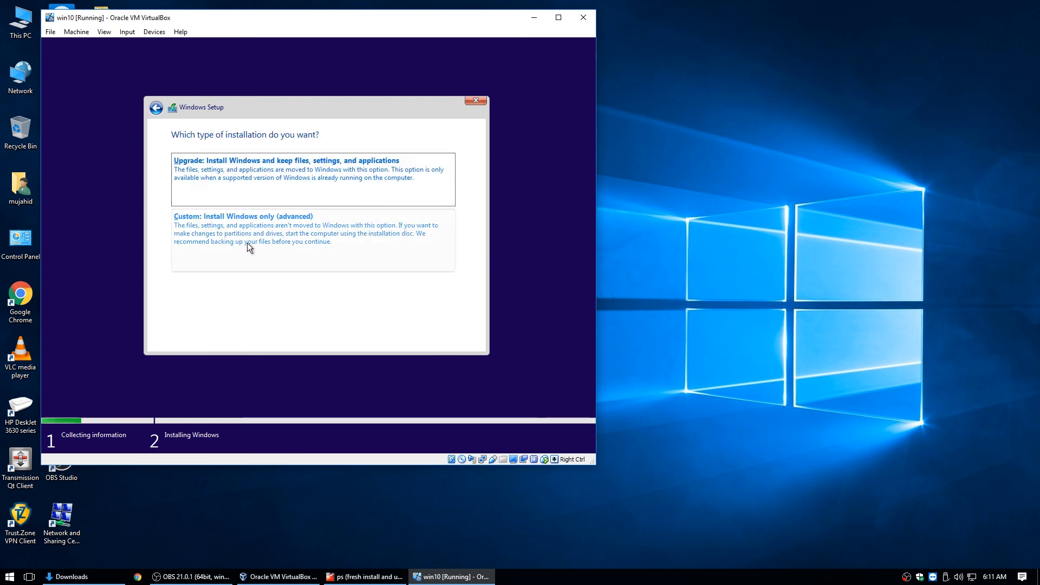
pyautogui.click(212, 226)
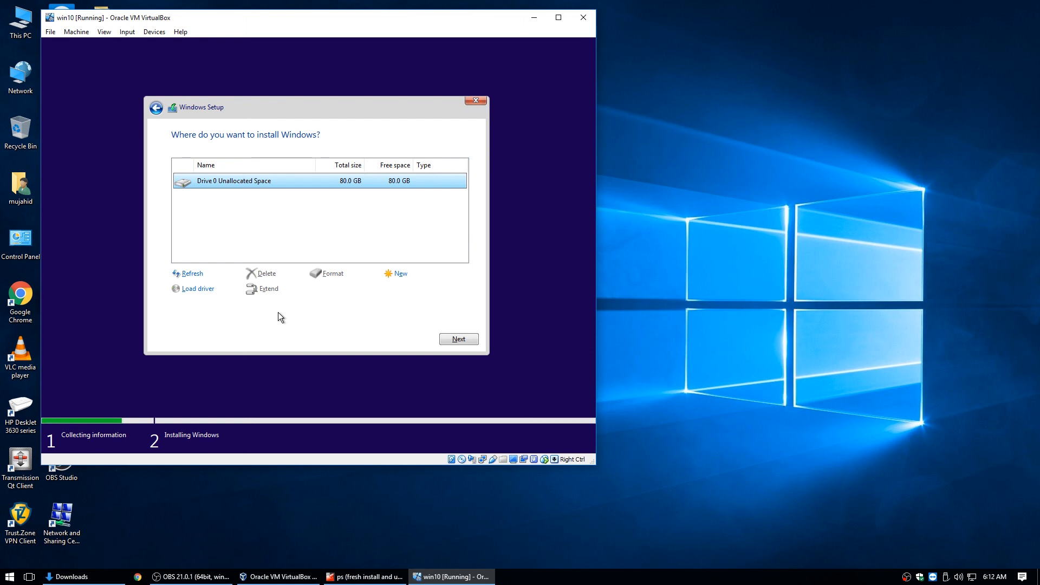
# Step: Choose the NetKVM\w10\amd64 folder on the virtio-win CD drive (E:) as the source of the driver to load
pyautogui.click(187, 293)
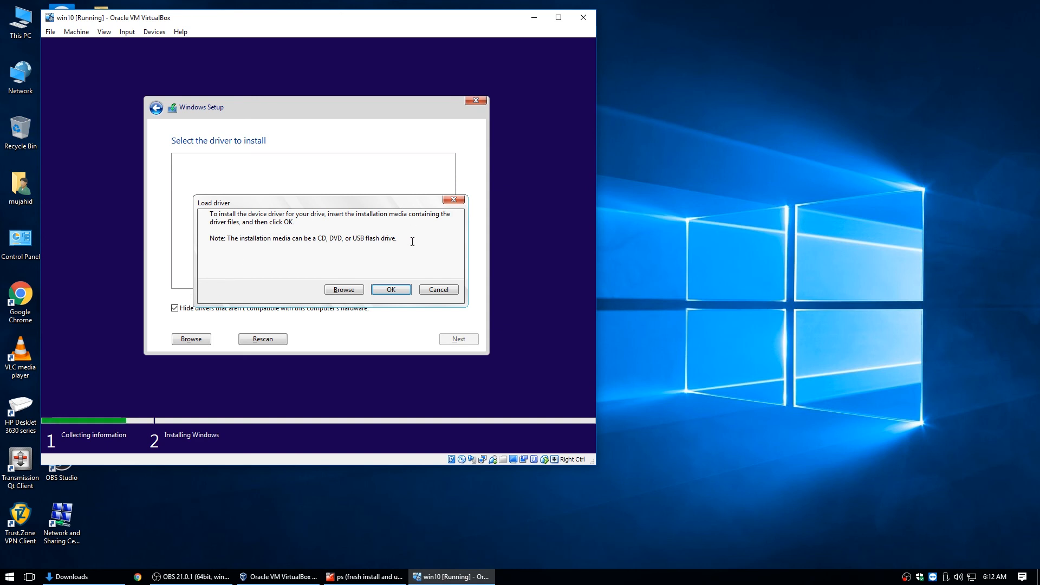
pyautogui.click(341, 290)
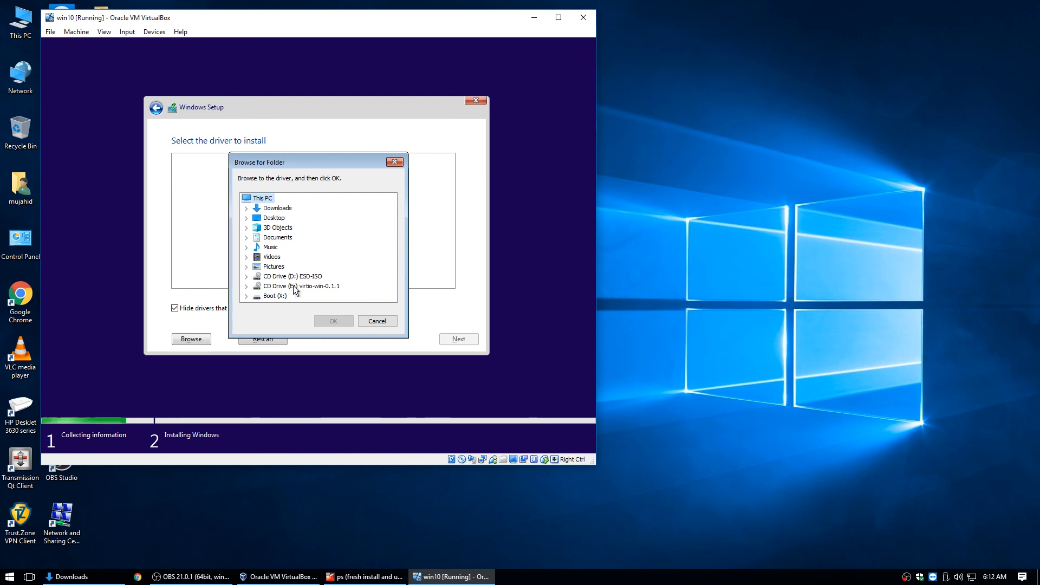
pyautogui.click(246, 286)
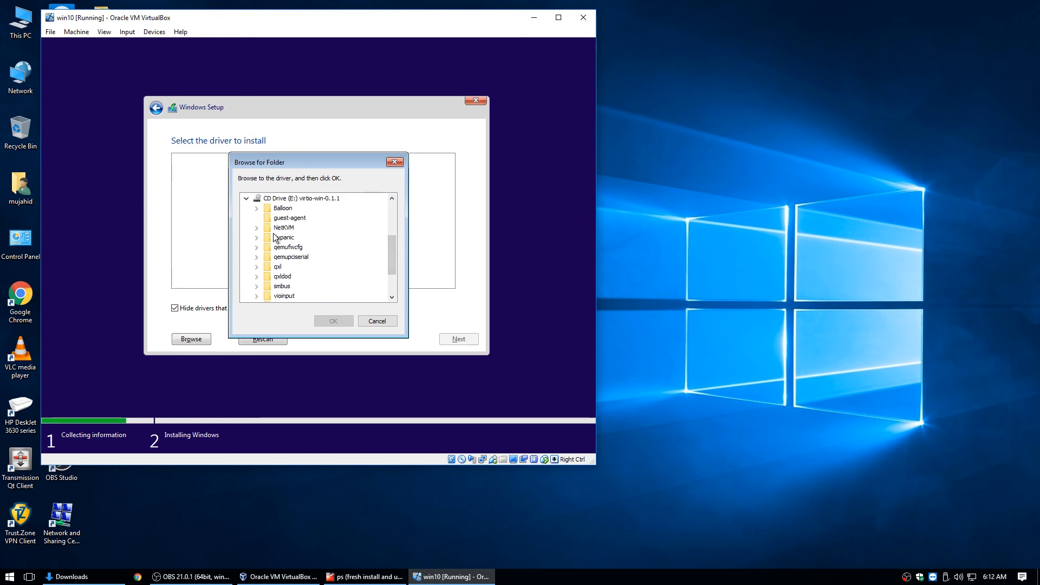
pyautogui.click(257, 227)
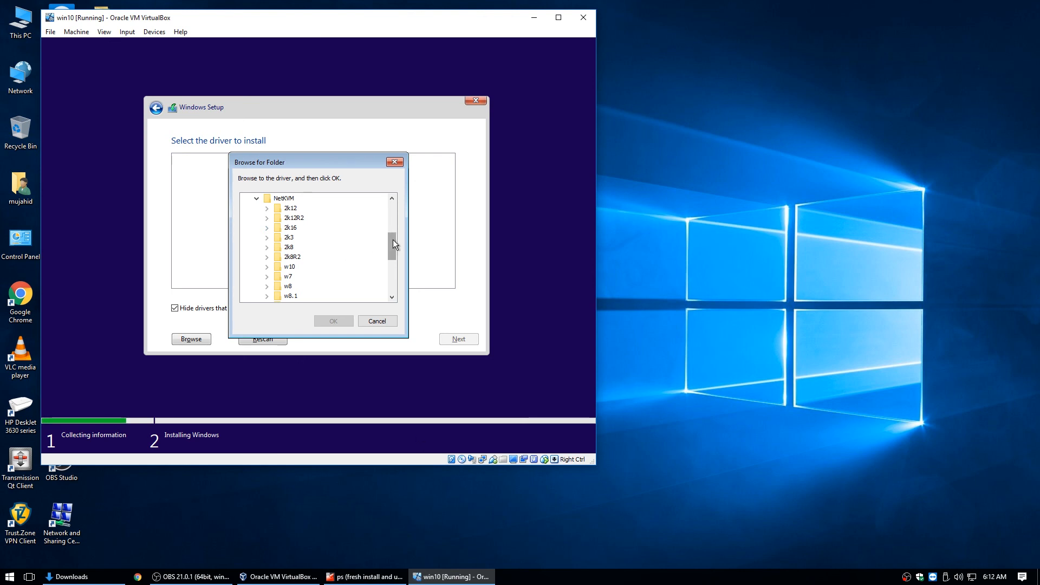
pyautogui.moveTo(392, 240); pyautogui.dragTo(392, 241)
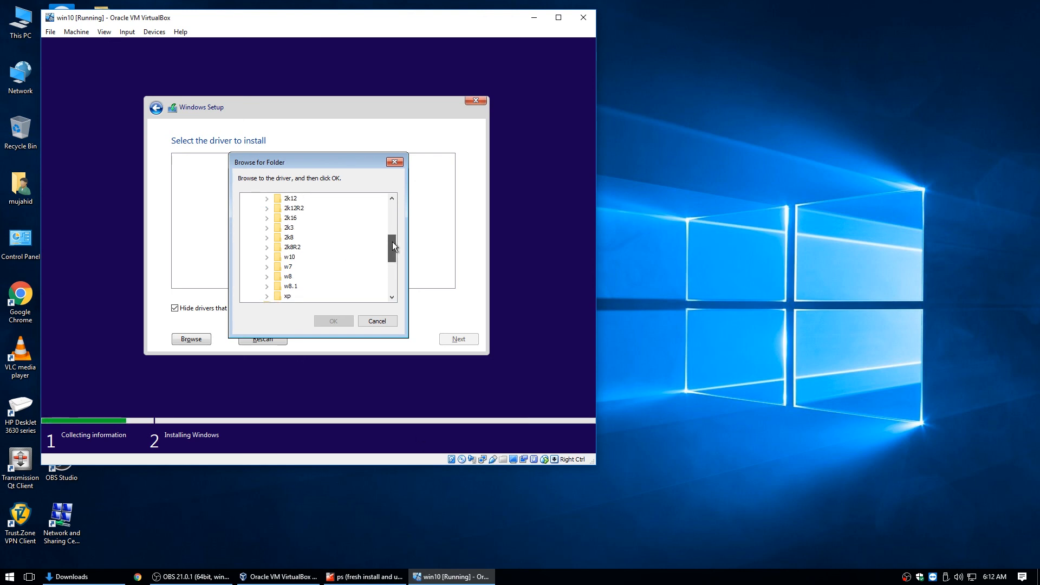
pyautogui.doubleClick(288, 257)
pyautogui.click(287, 256)
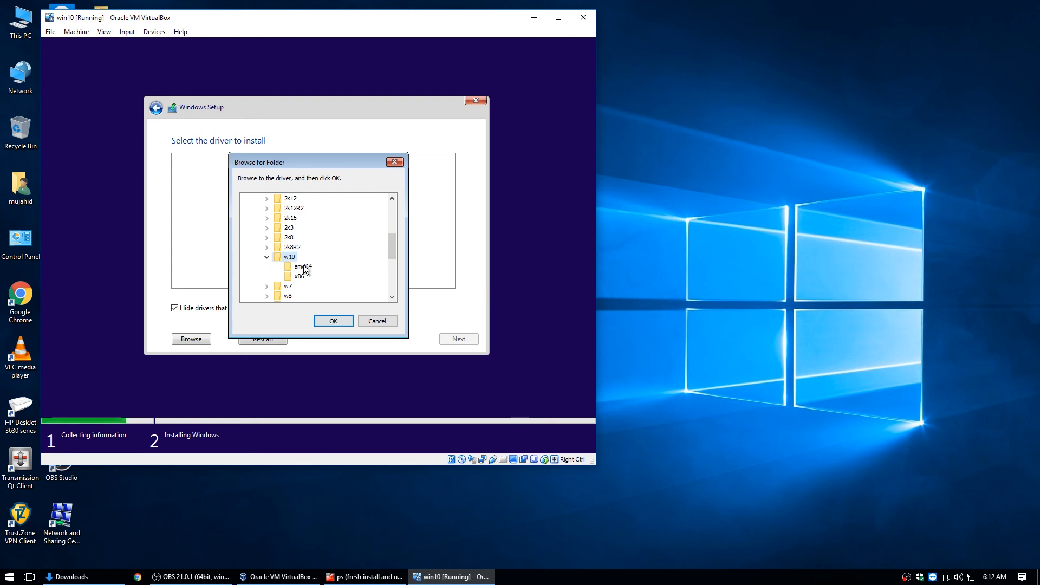
pyautogui.click(304, 267)
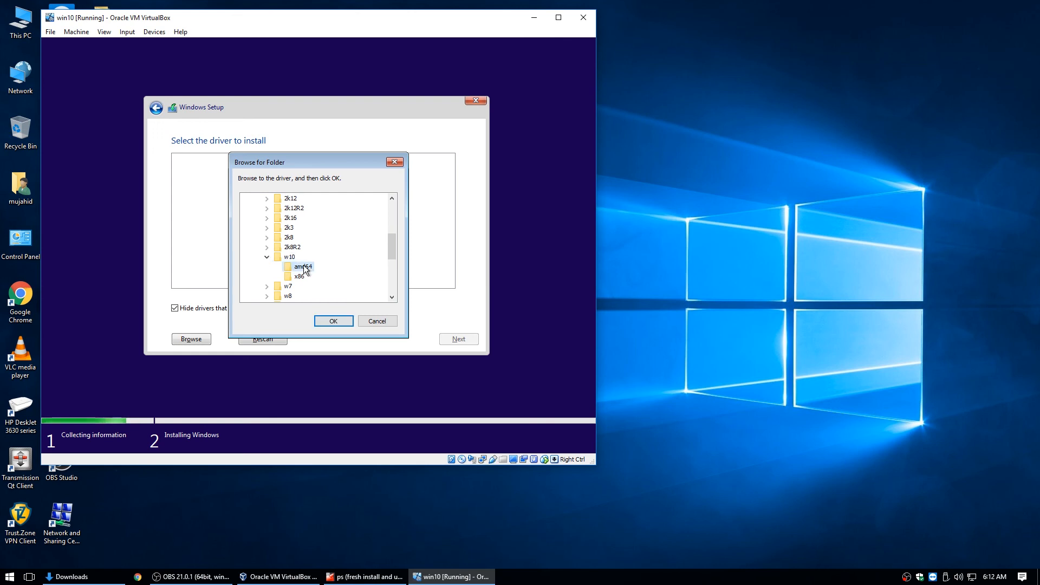
pyautogui.click(333, 320)
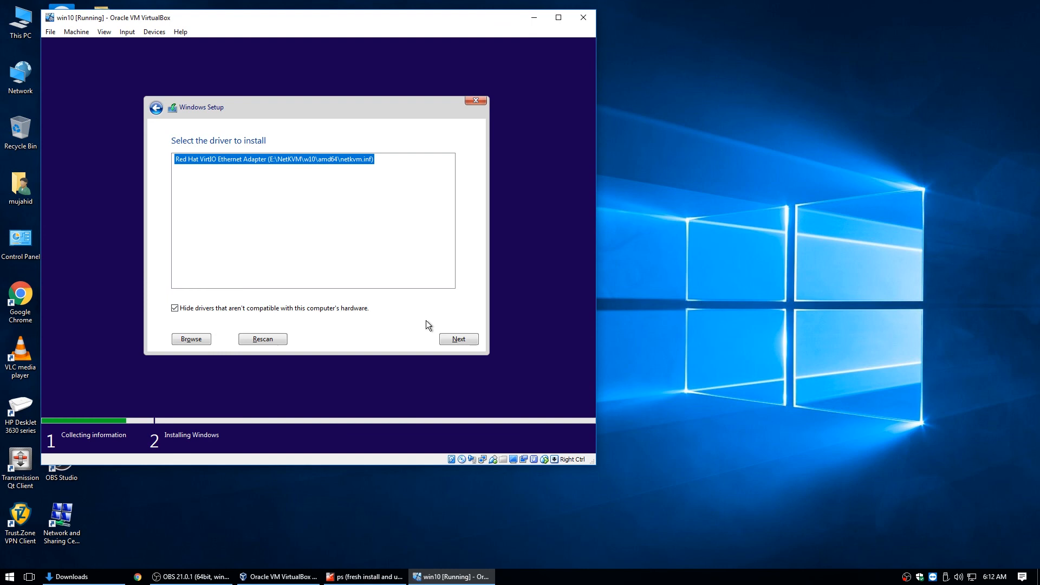
# Step: Install the Red Hat VirtIO Ethernet Adapter driver and start installing Windows on the Drive 0 unallocated space
pyautogui.click(456, 340)
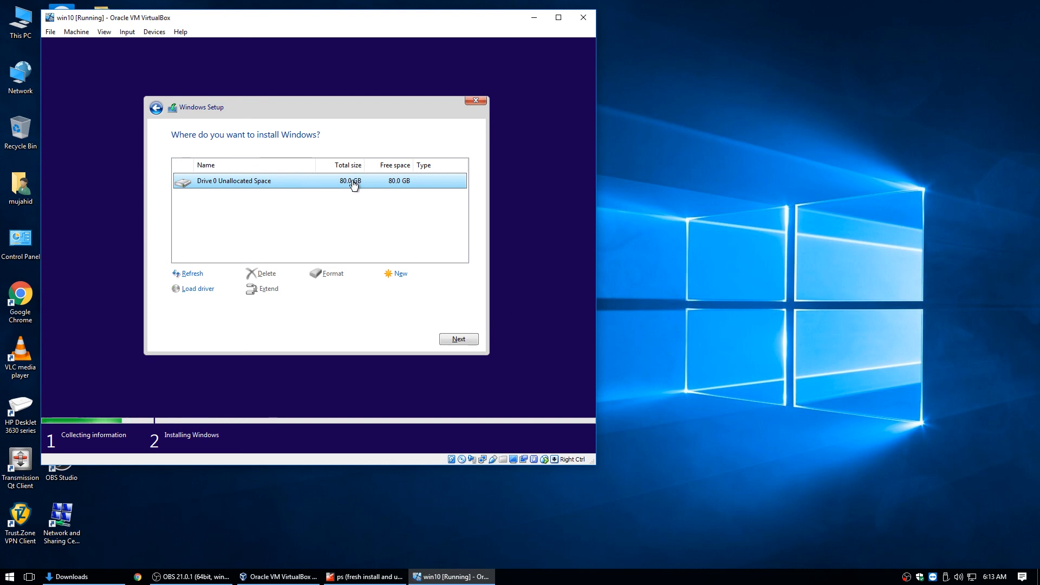
pyautogui.click(454, 338)
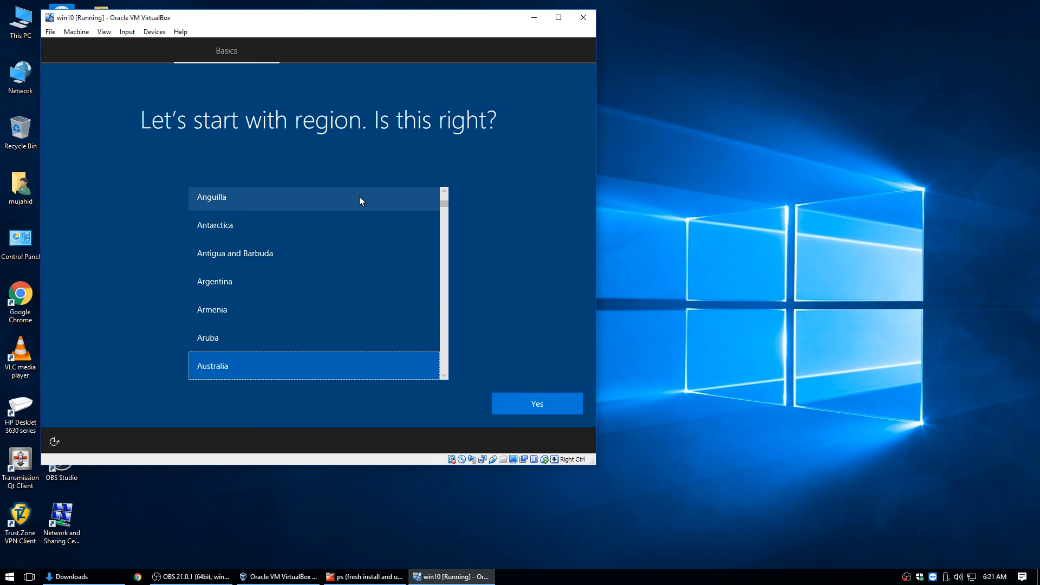
# Step: Confirm Australia as the region and US as the keyboard layout, without adding a second layout
pyautogui.click(522, 399)
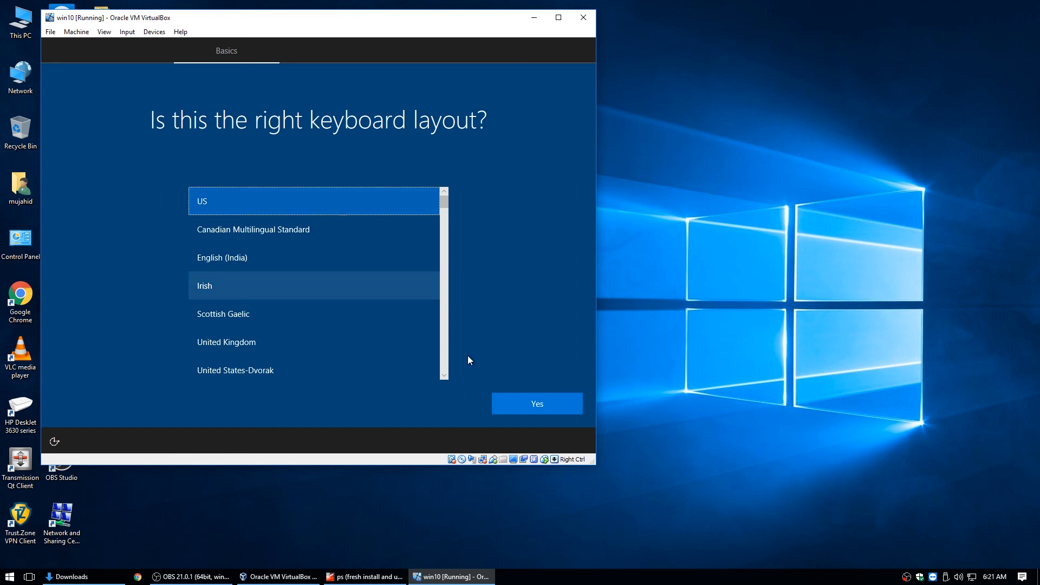
pyautogui.click(533, 399)
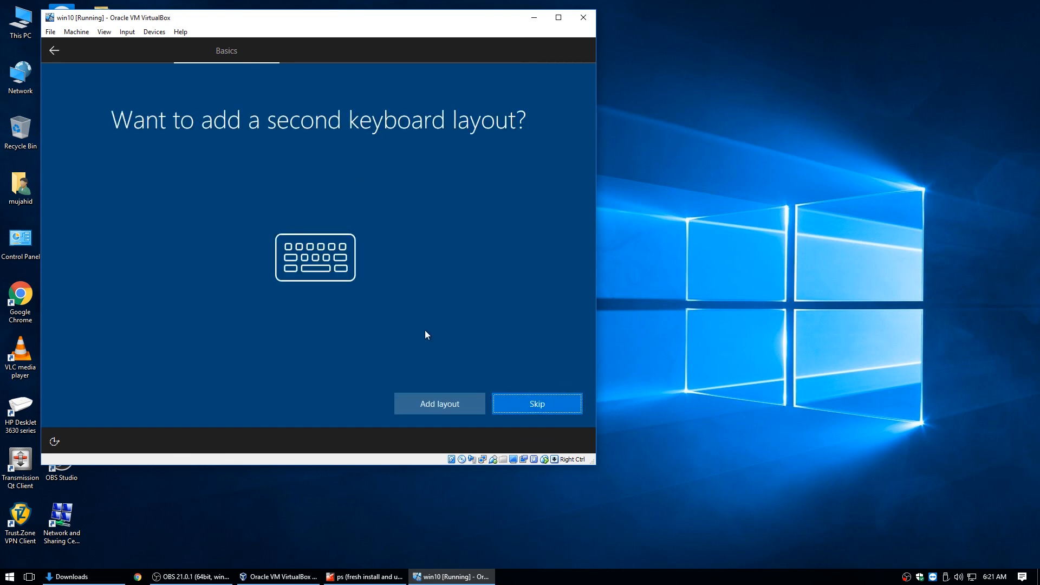
pyautogui.click(520, 409)
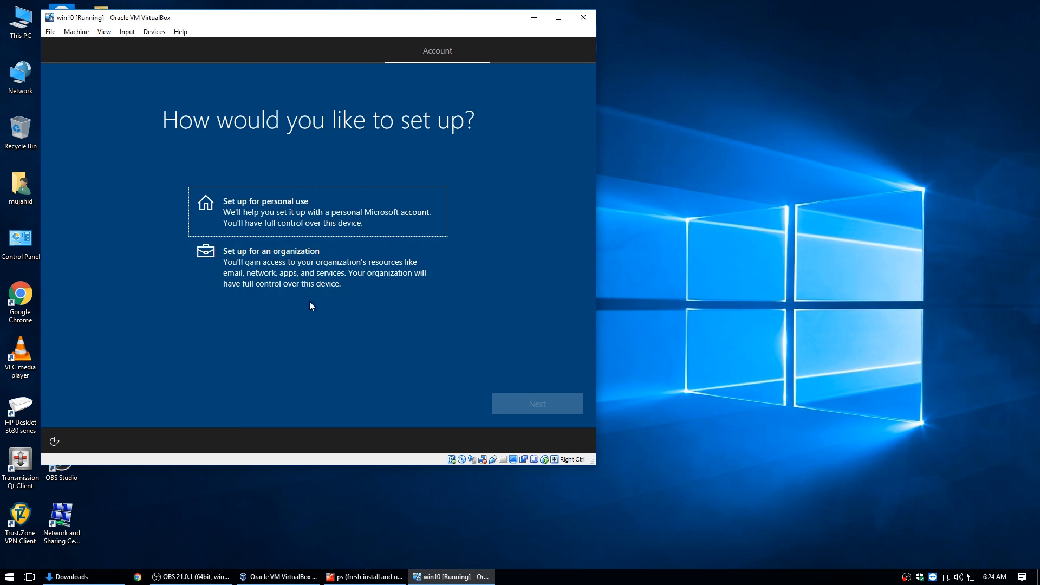
# Step: Set up the PC for personal use with an offline account, declining to sign in with Microsoft
pyautogui.click(303, 216)
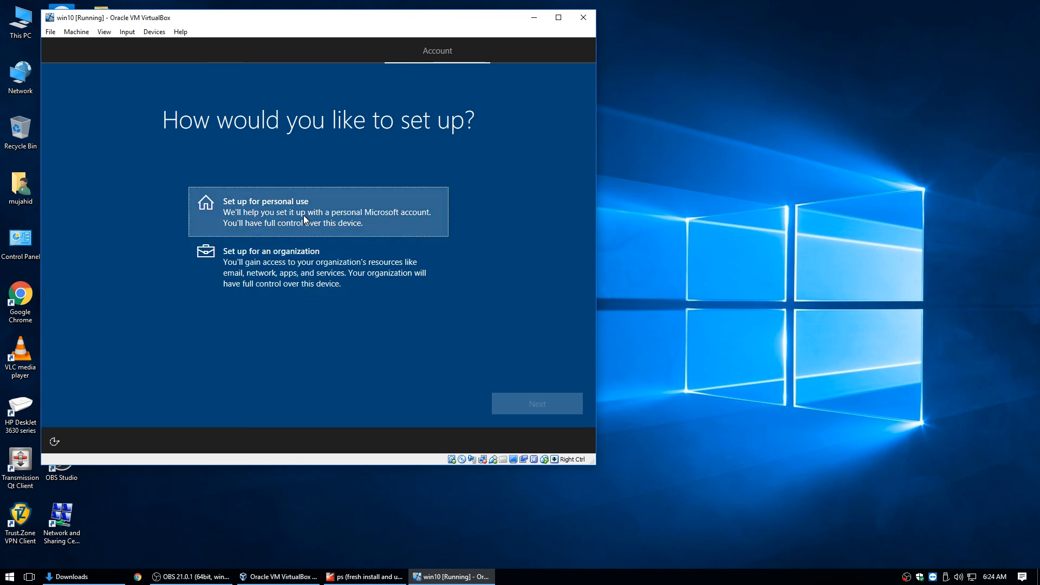
pyautogui.click(518, 403)
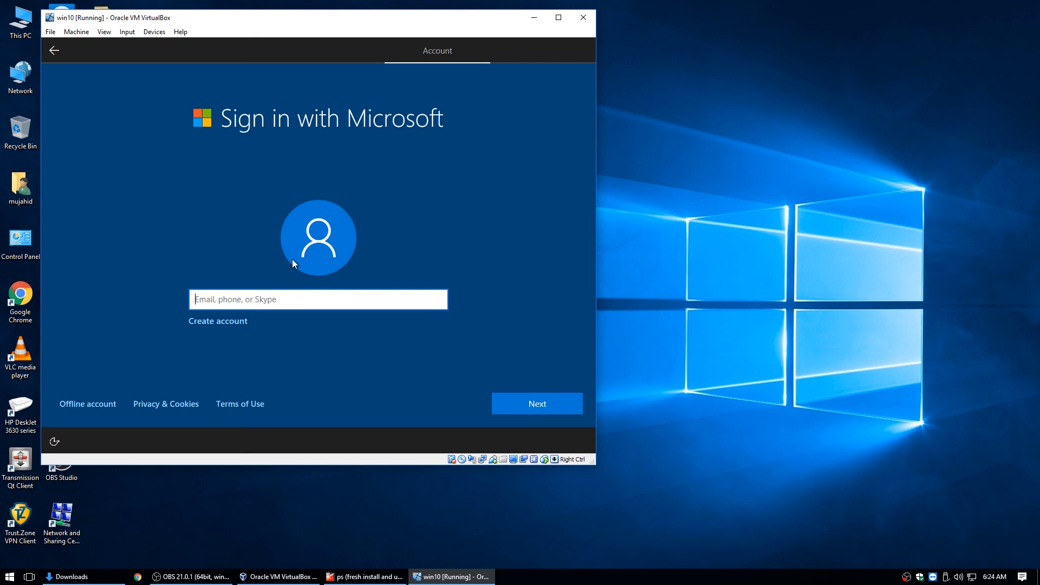
pyautogui.click(79, 405)
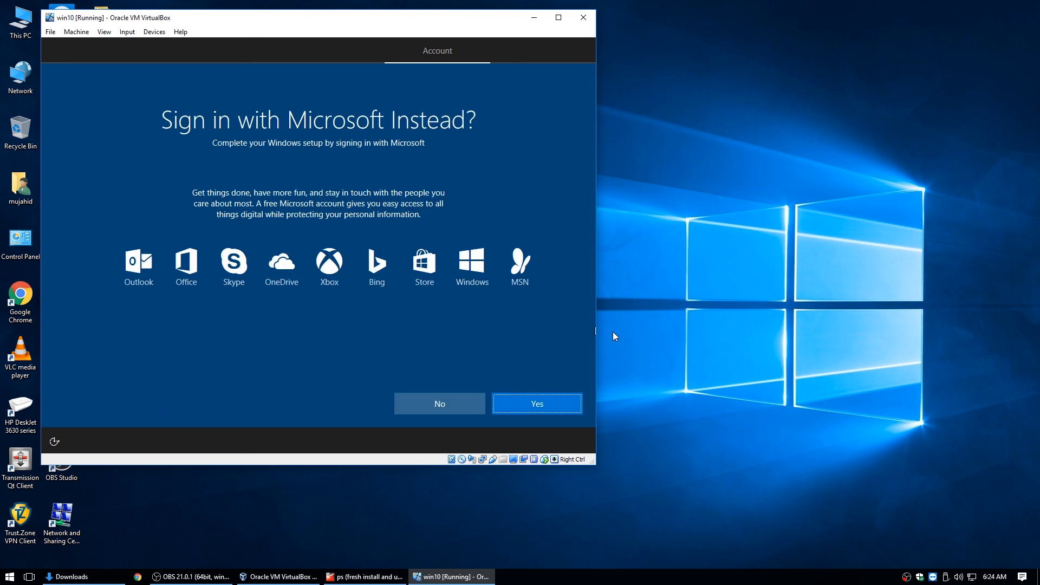
pyautogui.click(441, 404)
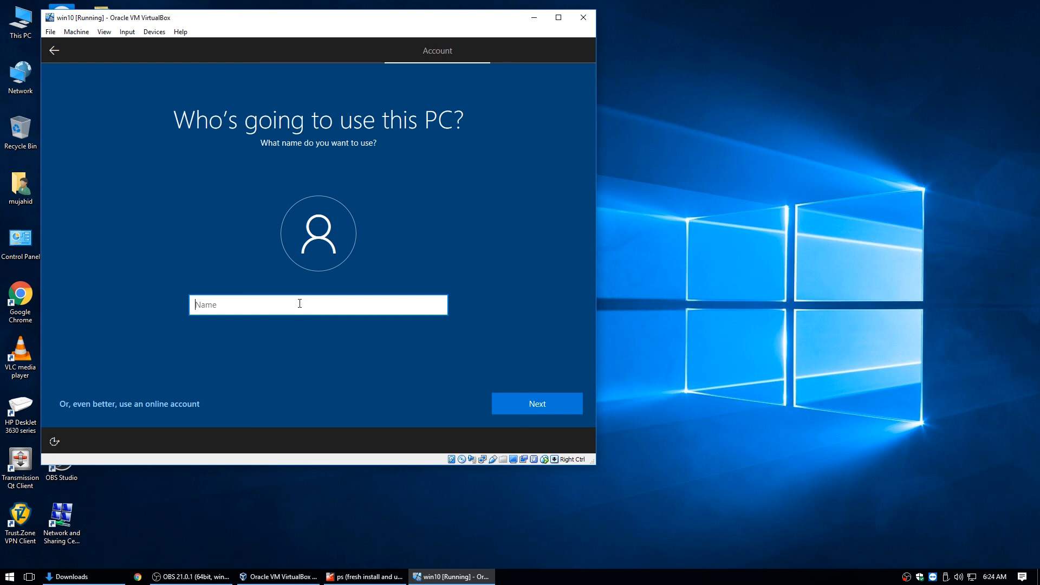
# Step: Name the local user account win and continue to the password setup
pyautogui.write('W')
pyautogui.press('BackSpace')
pyautogui.write('win')
pyautogui.click(521, 400)
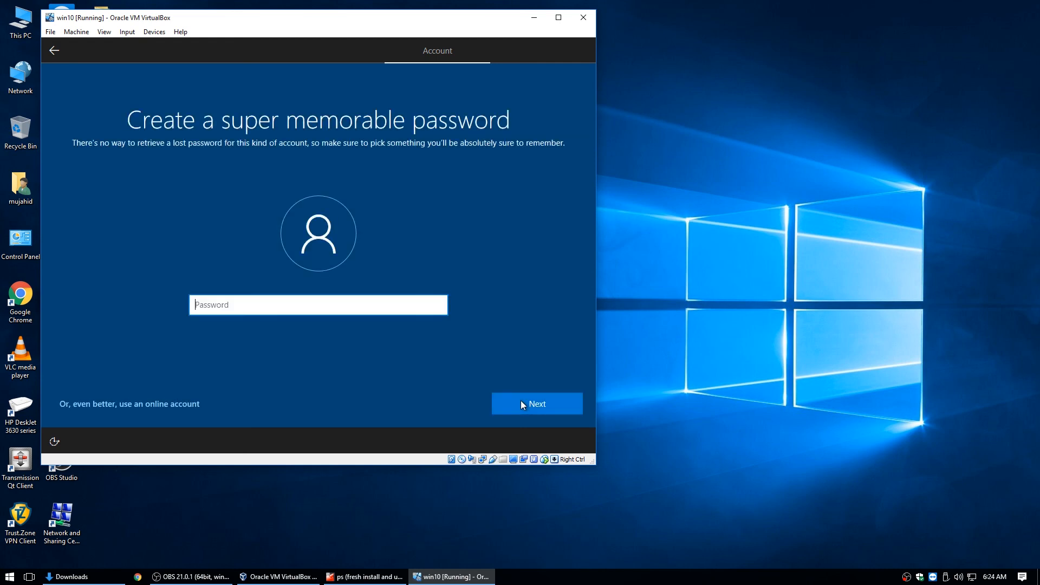
# Step: Enter and confirm the account password, and add a password hint
pyautogui.write('•••••')
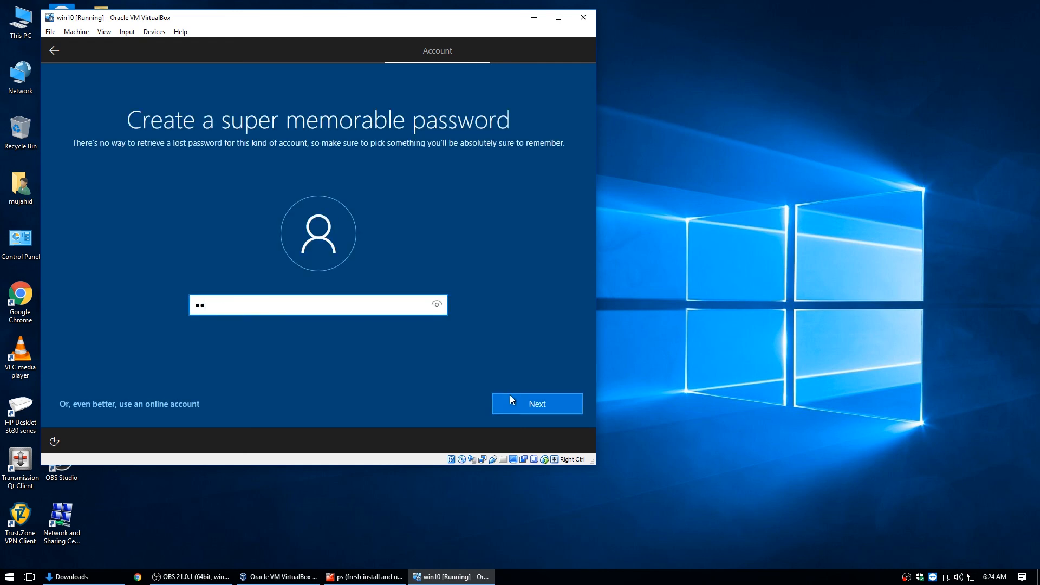
pyautogui.click(537, 404)
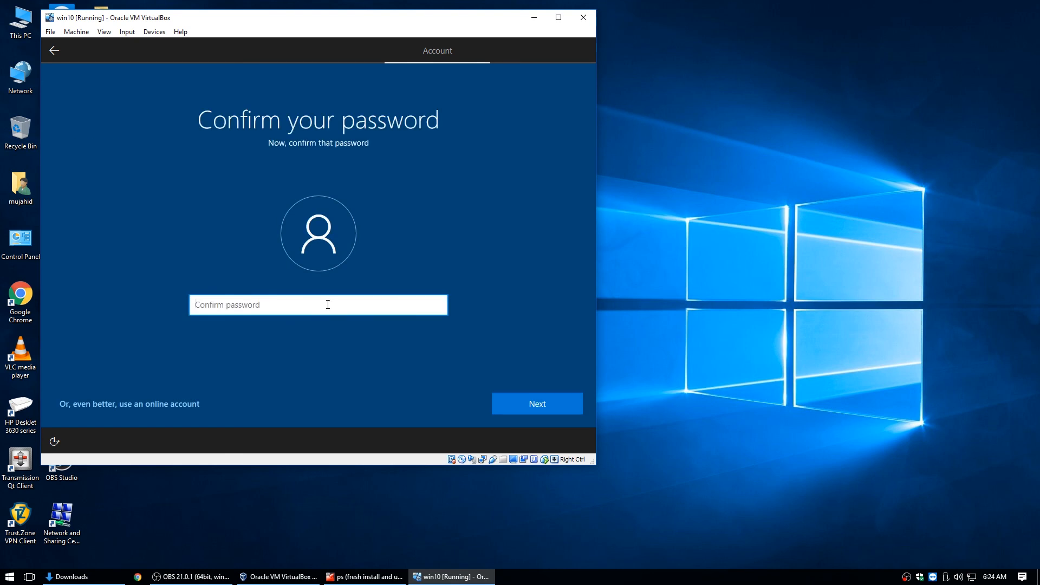
pyautogui.write('•••••')
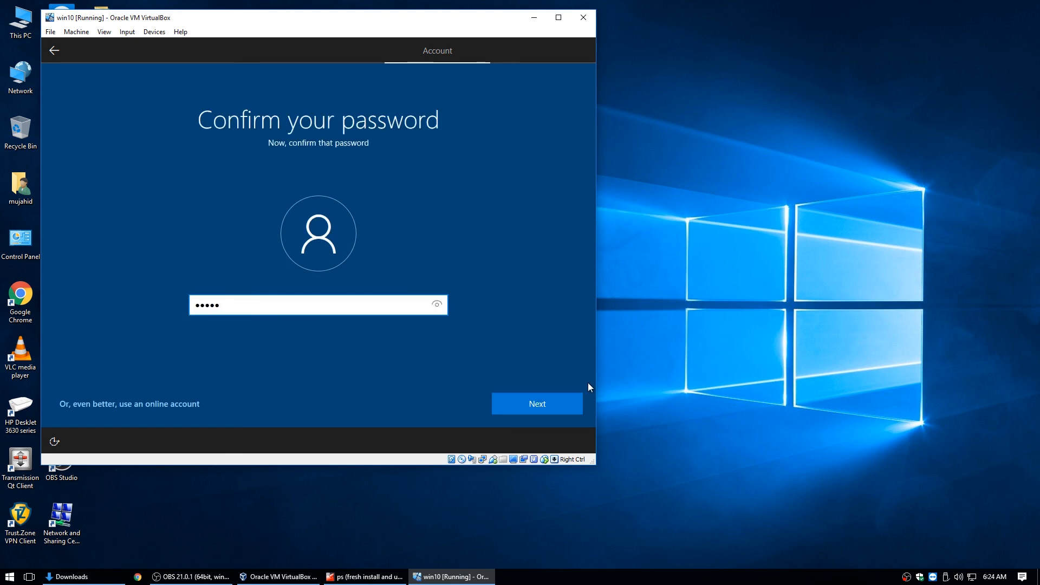
pyautogui.click(563, 402)
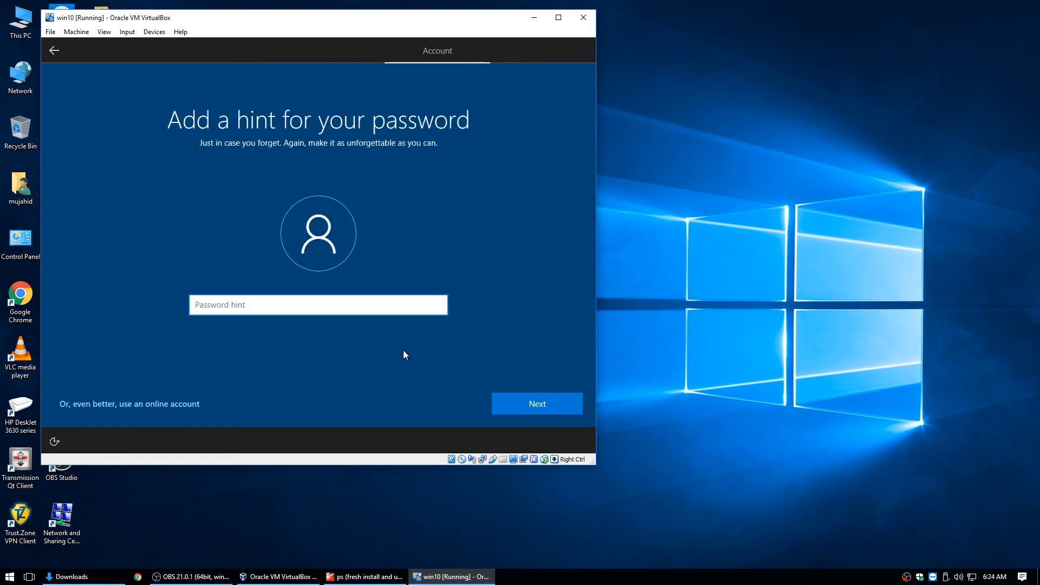
pyautogui.write('hint')
pyautogui.click(518, 406)
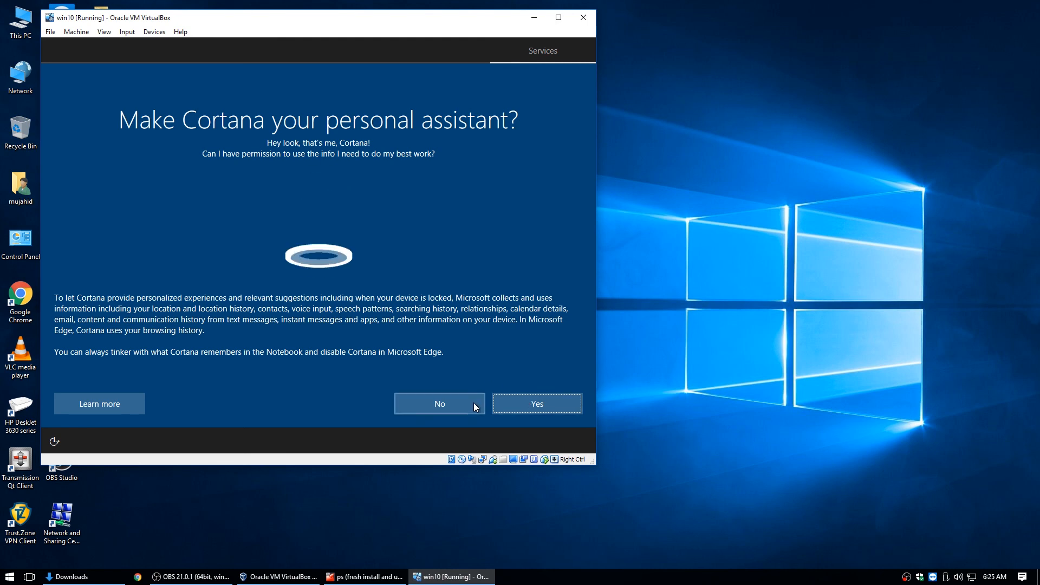
# Step: Decline Cortana, set diagnostics to Basic, turn off all other privacy settings and accept them
pyautogui.click(446, 403)
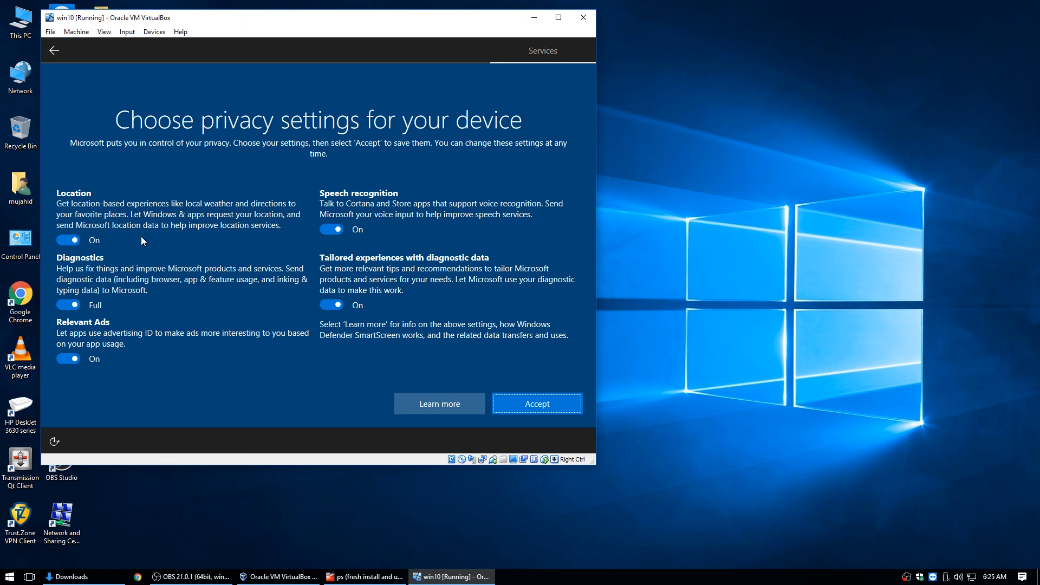
pyautogui.click(68, 240)
pyautogui.click(70, 294)
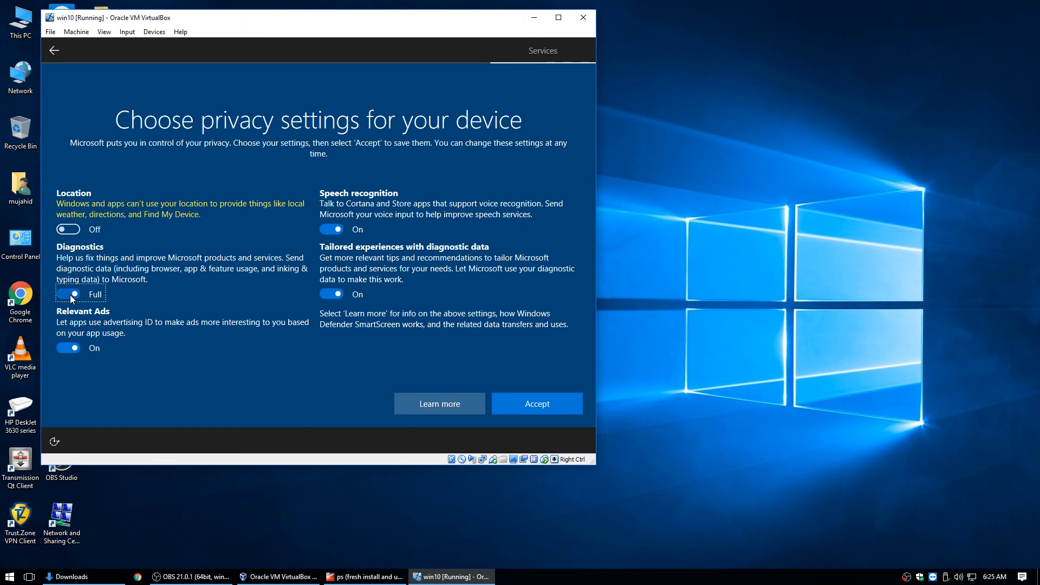
pyautogui.click(69, 347)
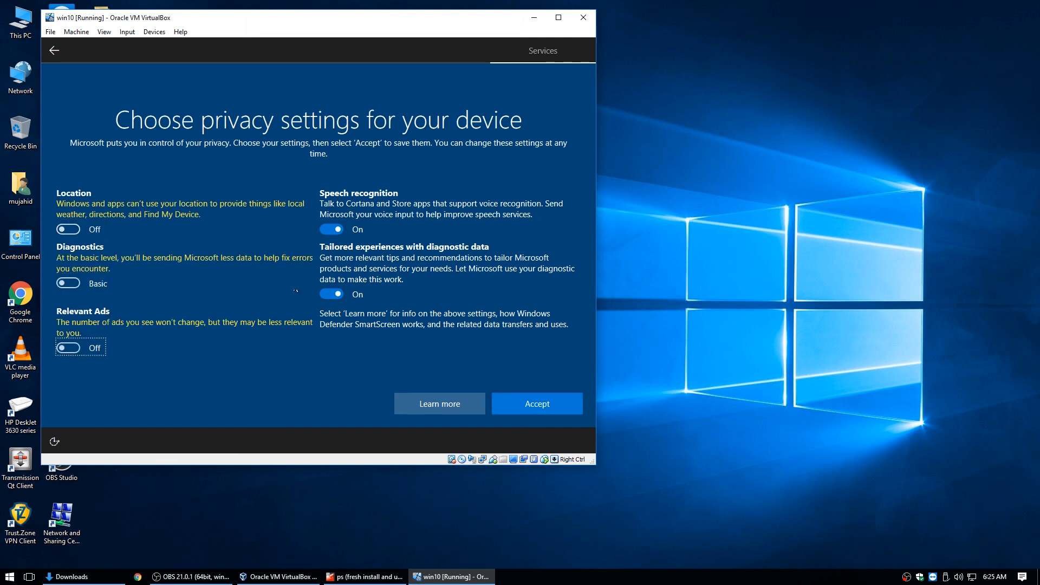
pyautogui.click(332, 231)
pyautogui.click(332, 283)
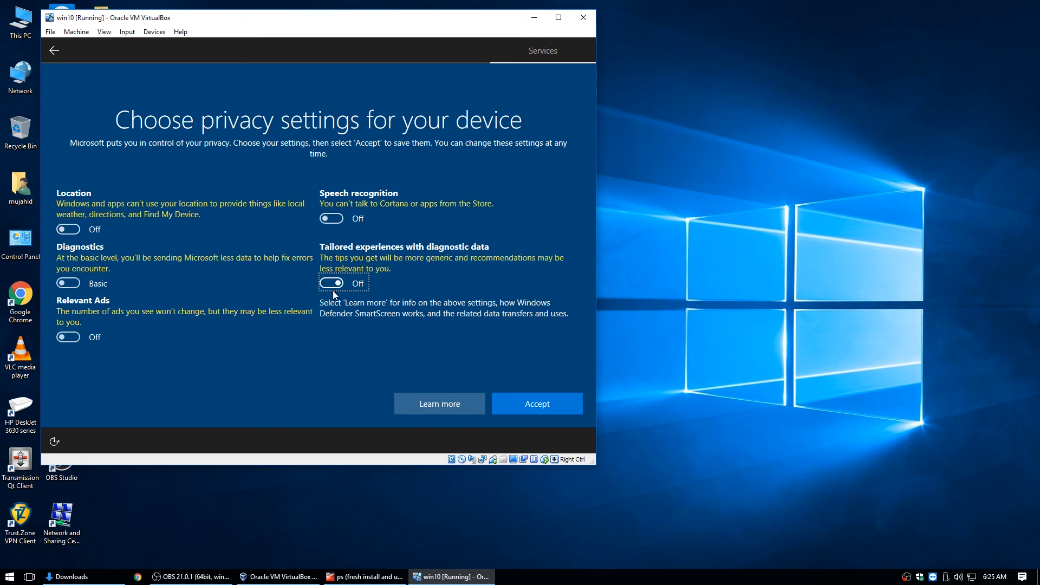
pyautogui.click(534, 403)
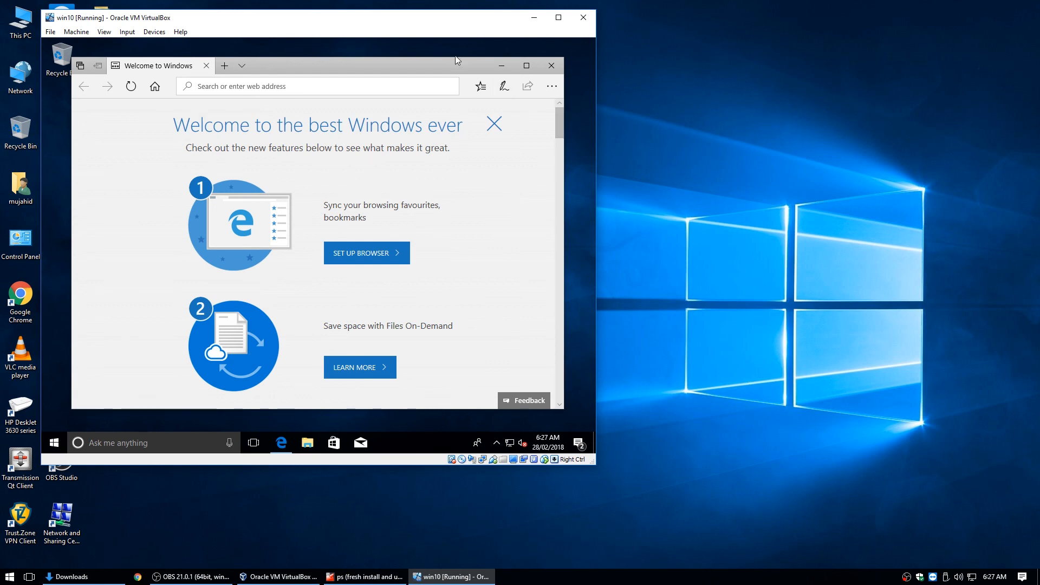
# Step: Close the Edge welcome window and insert the Guest Additions CD image into the virtual machine
pyautogui.click(552, 65)
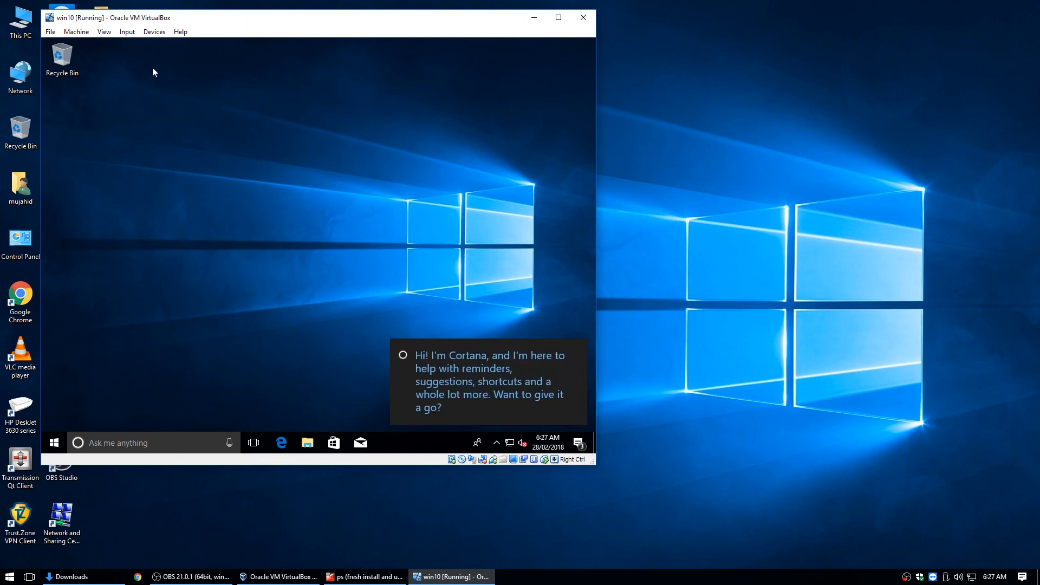
pyautogui.click(153, 33)
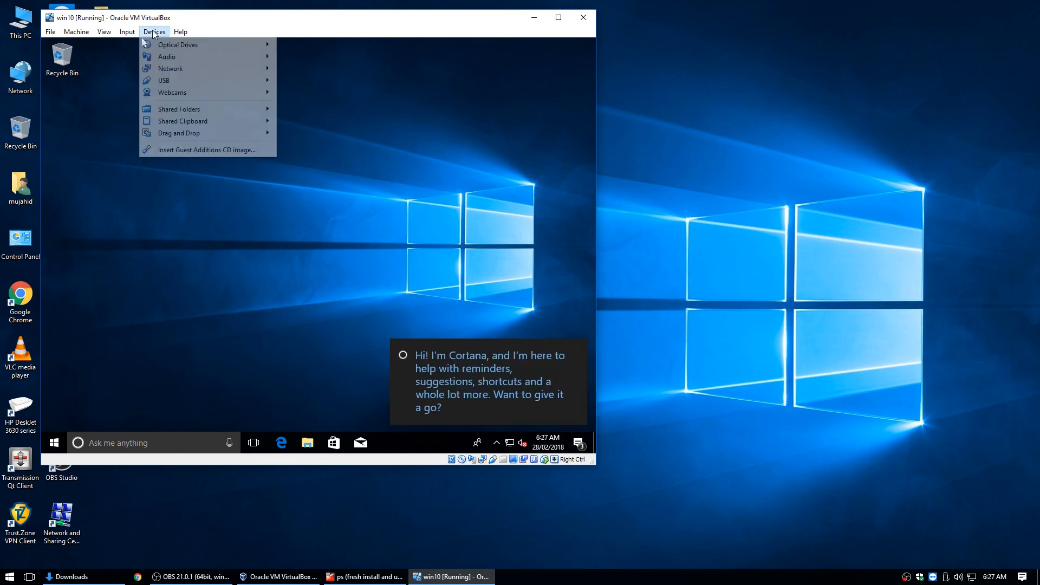
pyautogui.click(219, 150)
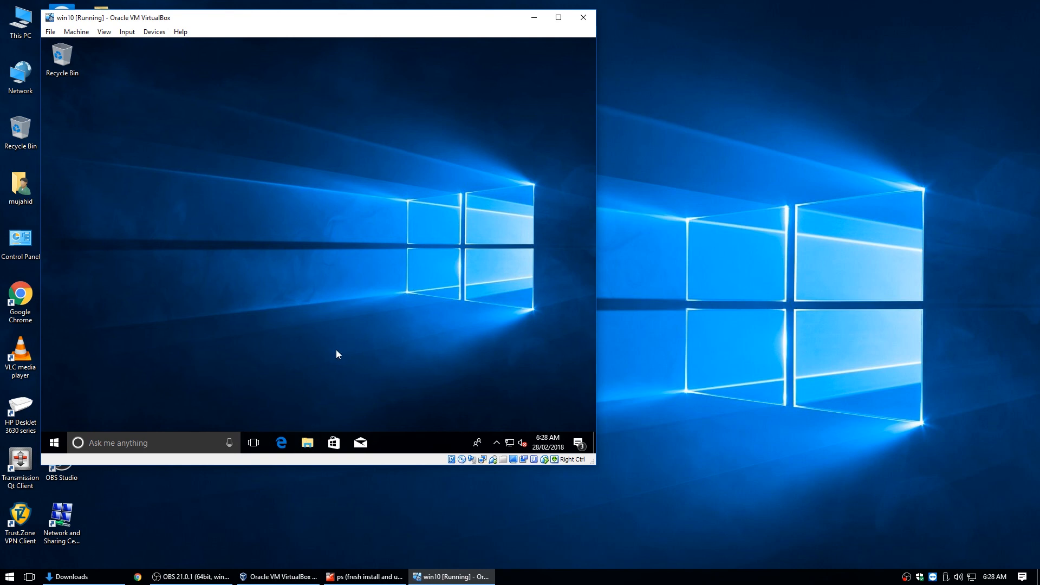
# Step: Launch VBoxWindowsAdditions from the VirtualBox Guest Additions CD drive, allow it to make changes, and close the File Explorer window
pyautogui.click(307, 443)
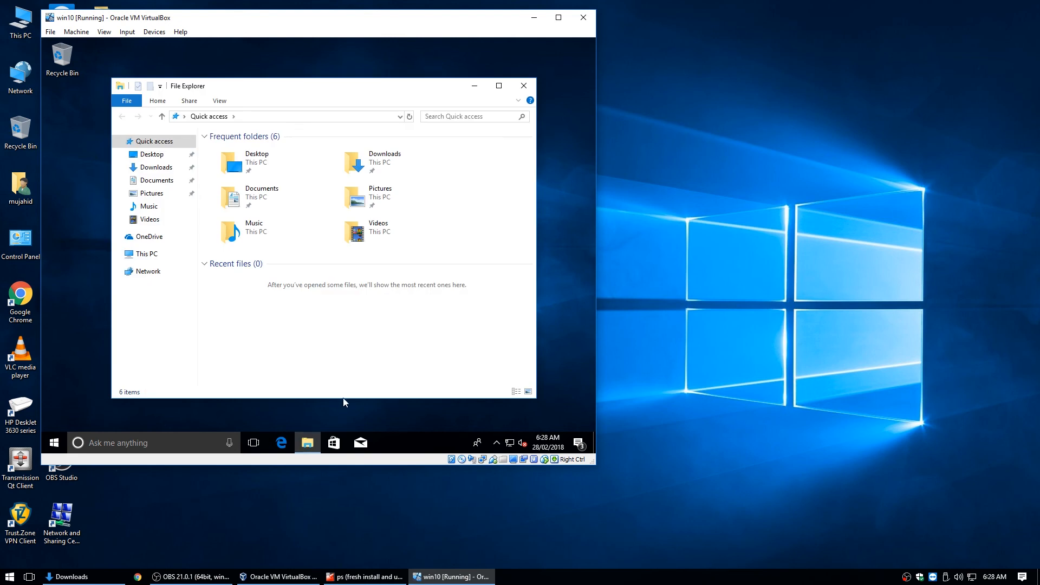
pyautogui.click(140, 258)
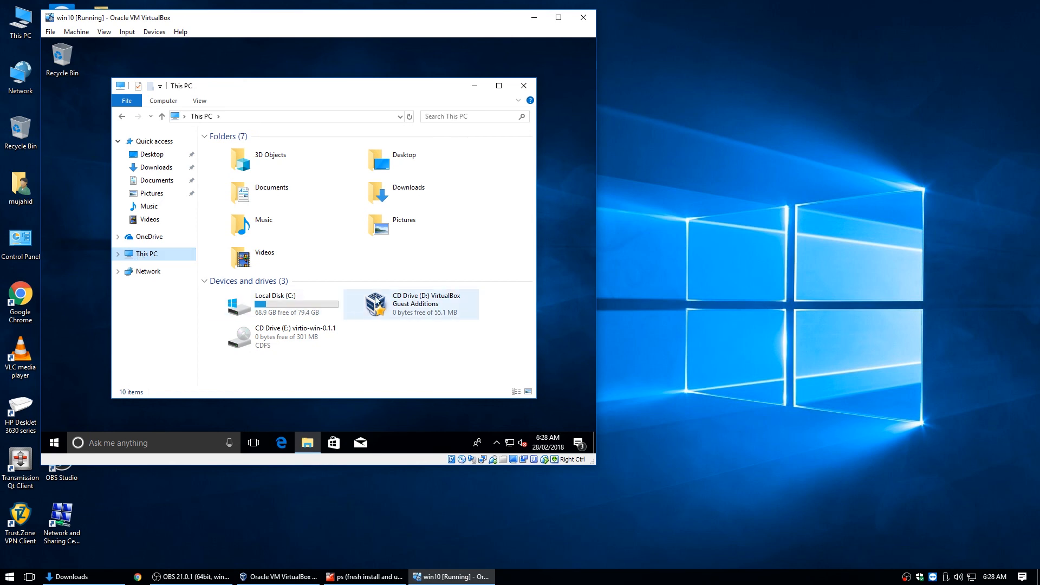
pyautogui.doubleClick(411, 301)
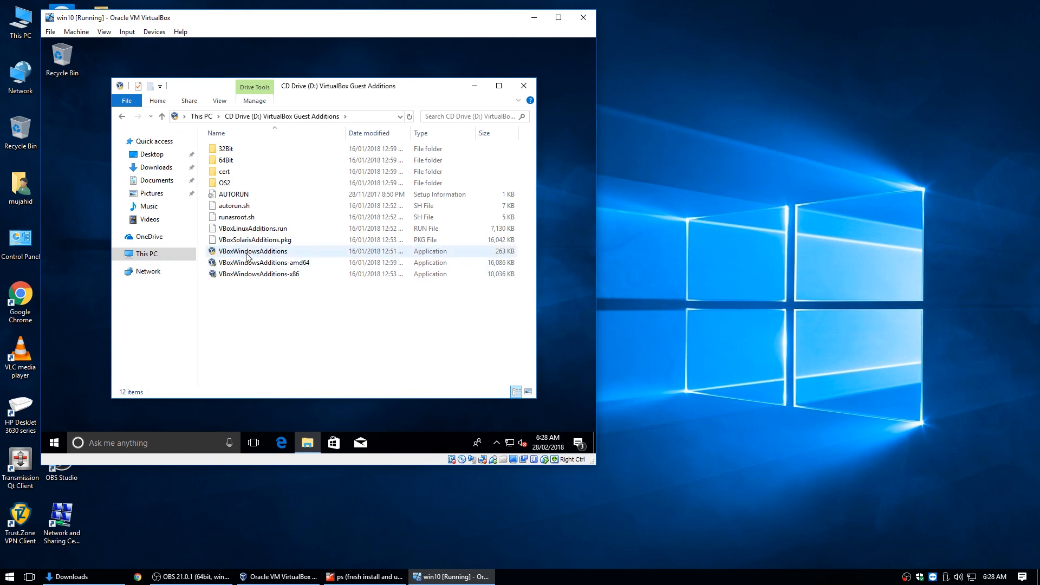
pyautogui.click(247, 256)
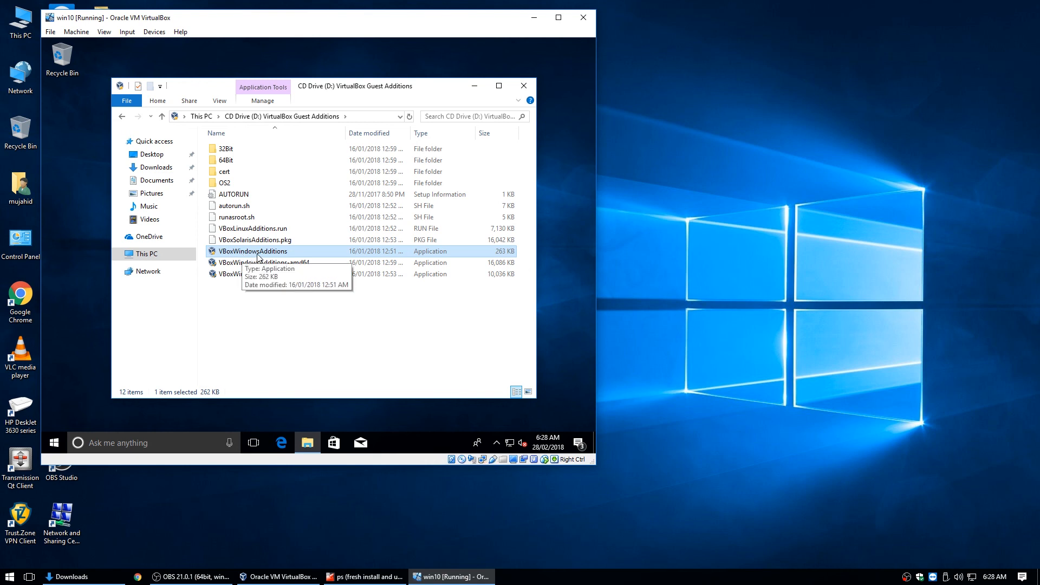
pyautogui.doubleClick(256, 252)
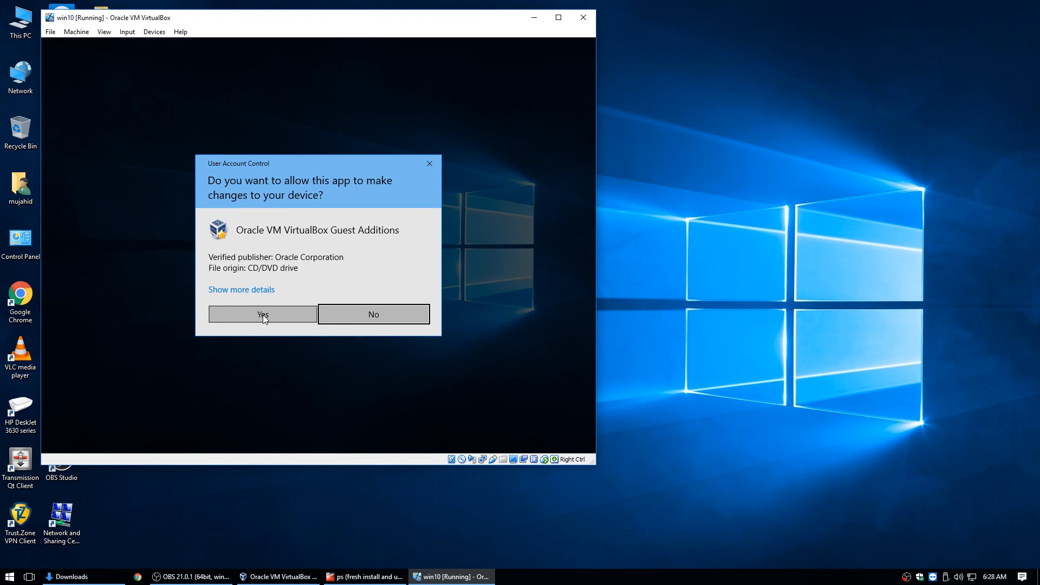
pyautogui.click(262, 314)
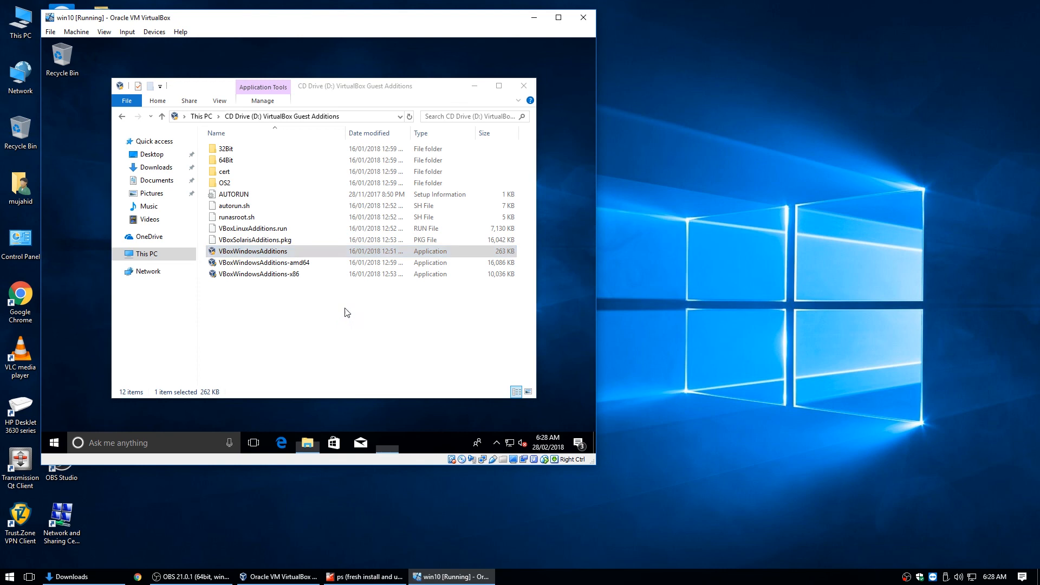
pyautogui.click(533, 81)
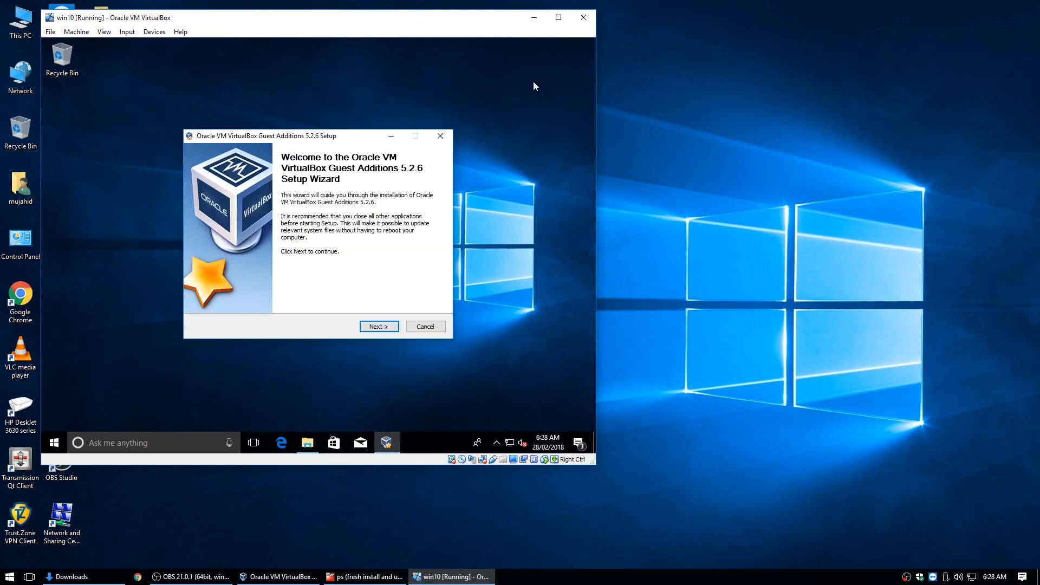
# Step: Install Guest Additions 5.2.6 with the default folder and components, and accept installing the Oracle Corporation device software
pyautogui.click(379, 327)
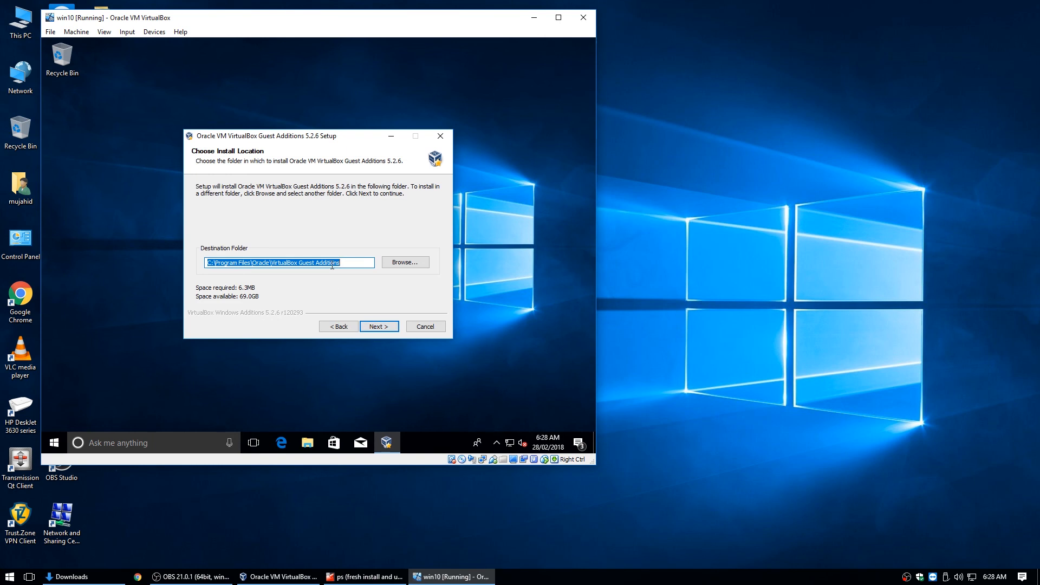
pyautogui.click(387, 328)
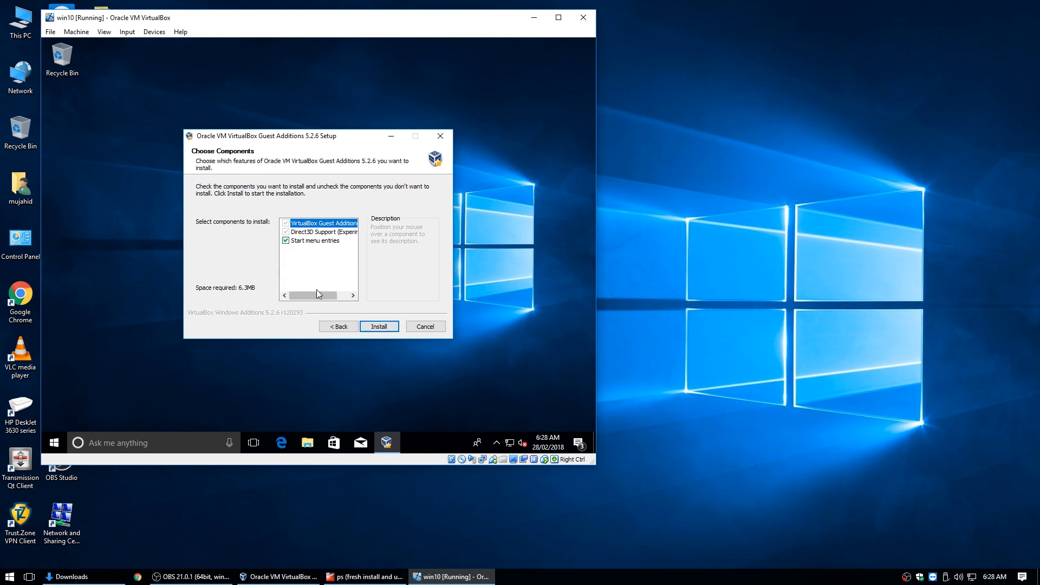
pyautogui.moveTo(313, 297); pyautogui.dragTo(349, 294)
pyautogui.moveTo(341, 295); pyautogui.dragTo(282, 295)
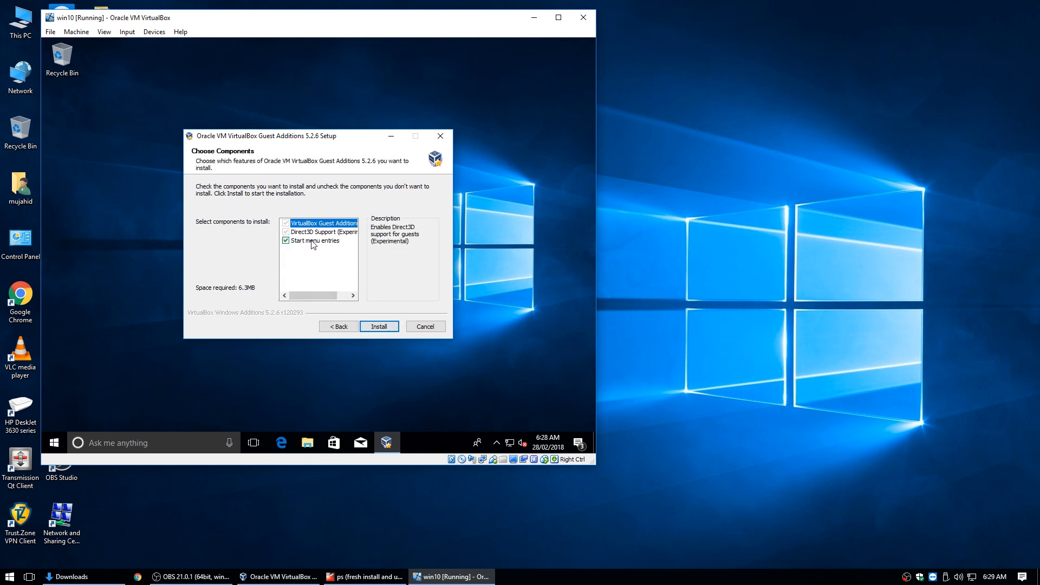
pyautogui.click(383, 325)
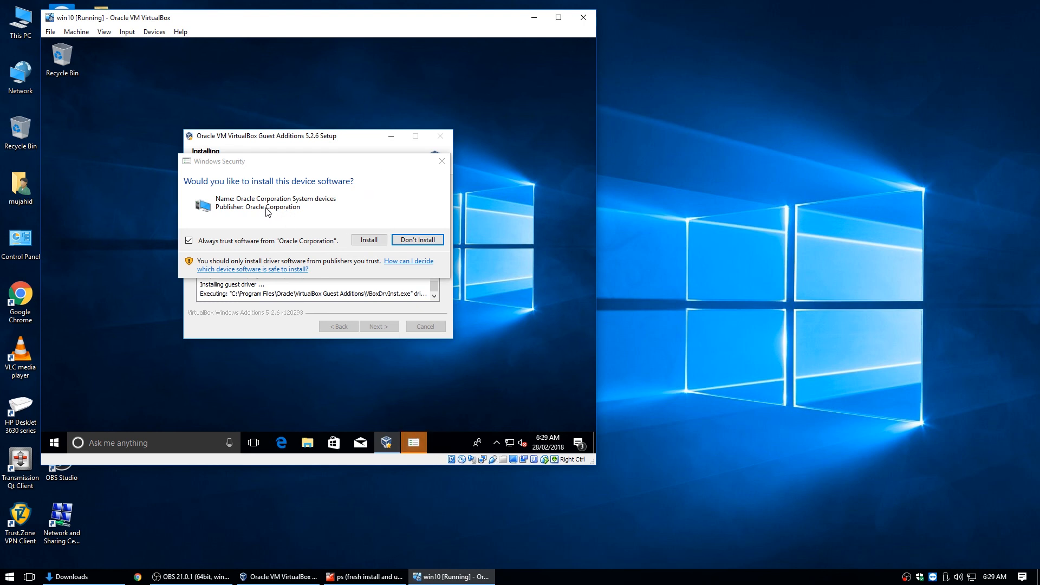
pyautogui.click(357, 241)
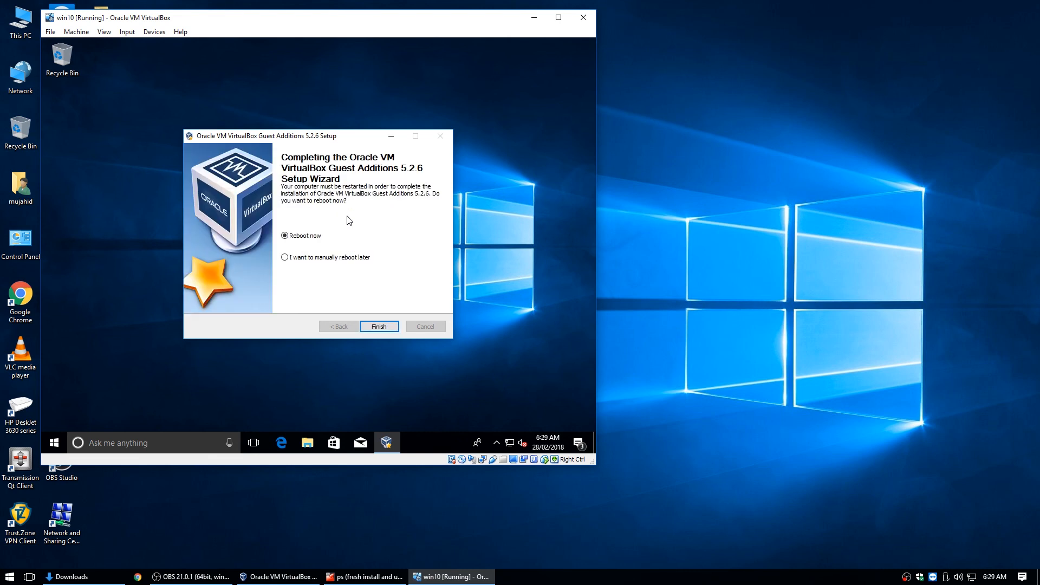
# Step: Finish the Guest Additions setup with the option to reboot manually later, and shut down the Windows guest
pyautogui.click(285, 258)
pyautogui.click(379, 327)
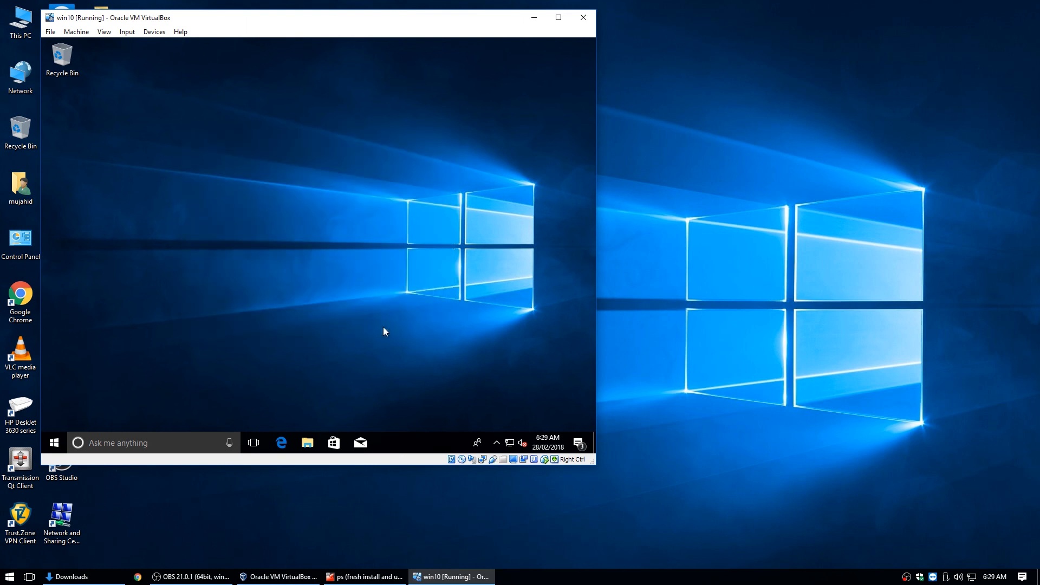
pyautogui.click(54, 443)
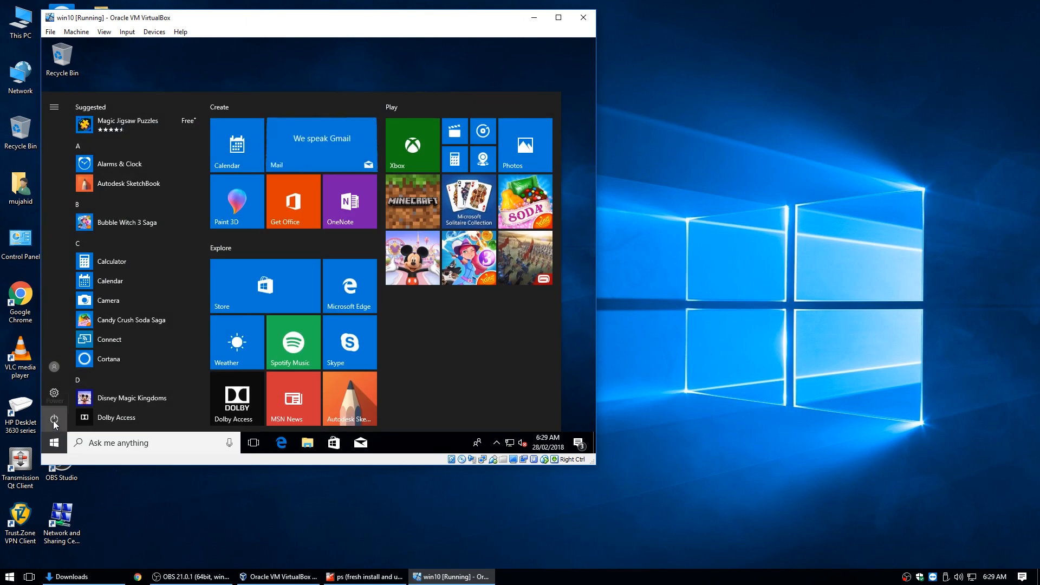
pyautogui.click(54, 421)
pyautogui.click(65, 374)
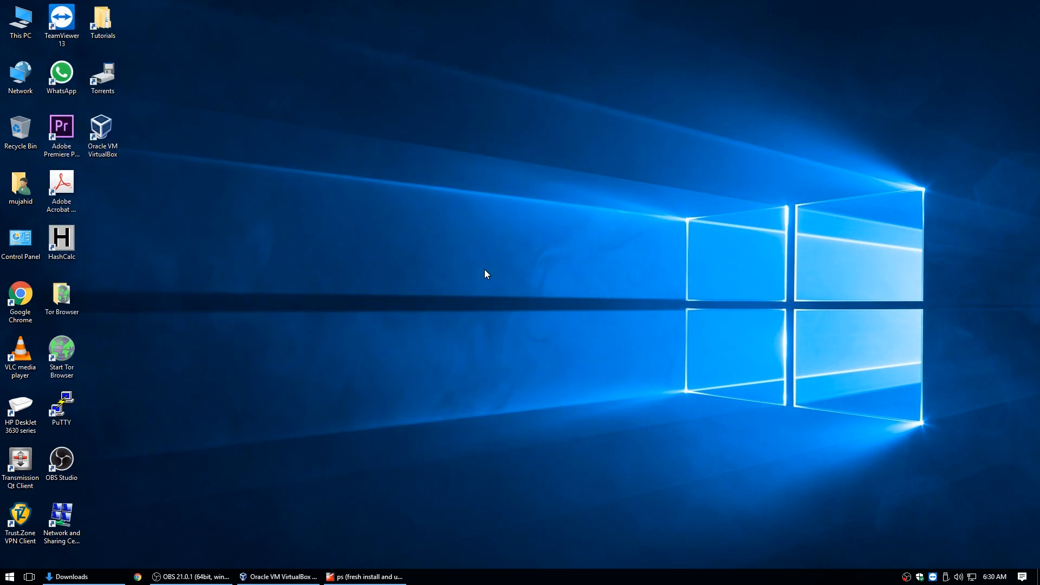
# Step: Remove the virtio-win-0.1.141.iso and VBoxGuestAdditions.iso optical drives from the win10 machine's storage settings
pyautogui.click(286, 577)
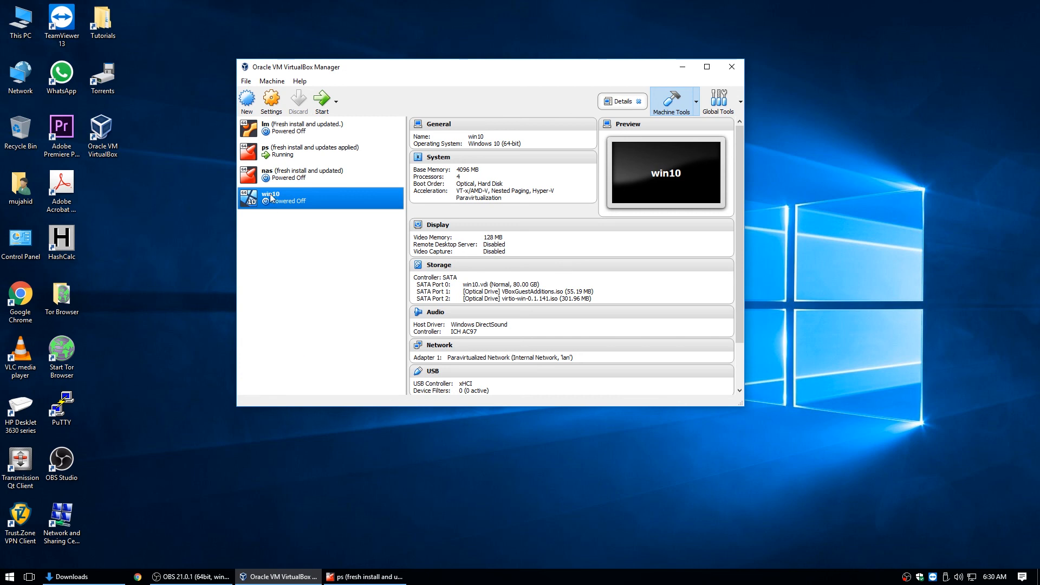
pyautogui.click(266, 103)
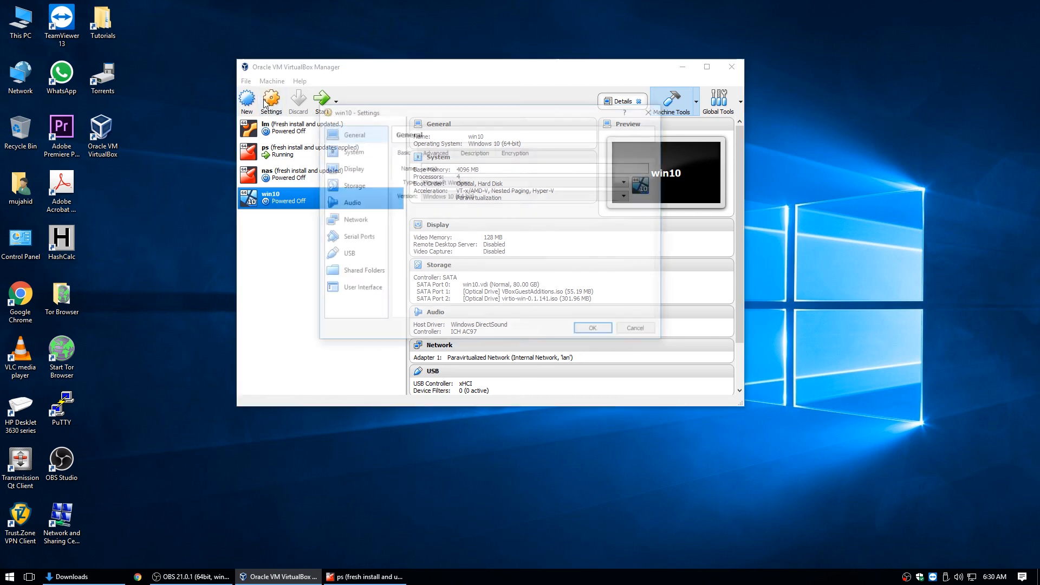
pyautogui.click(352, 184)
pyautogui.click(425, 201)
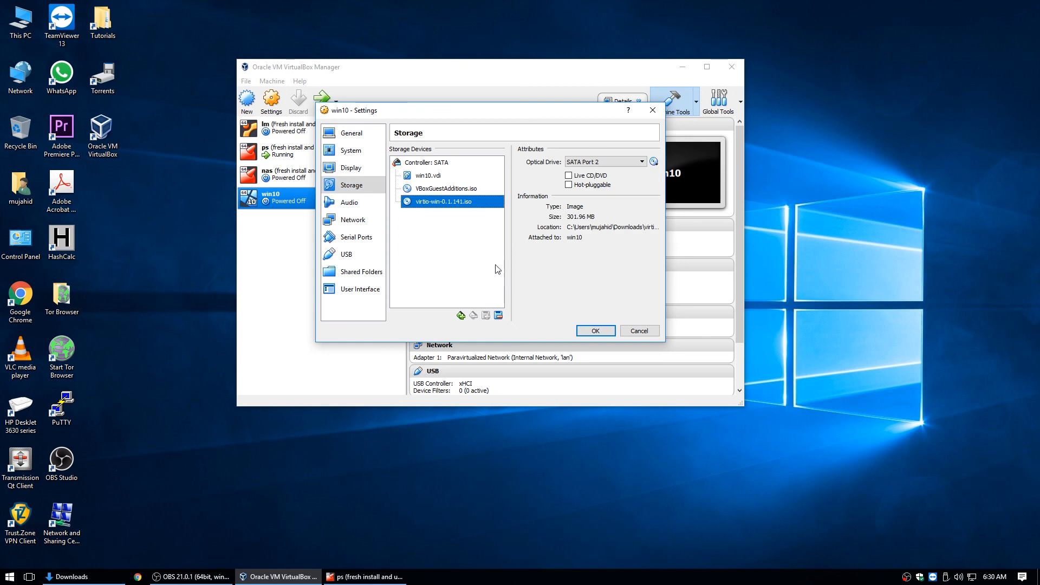
pyautogui.click(498, 317)
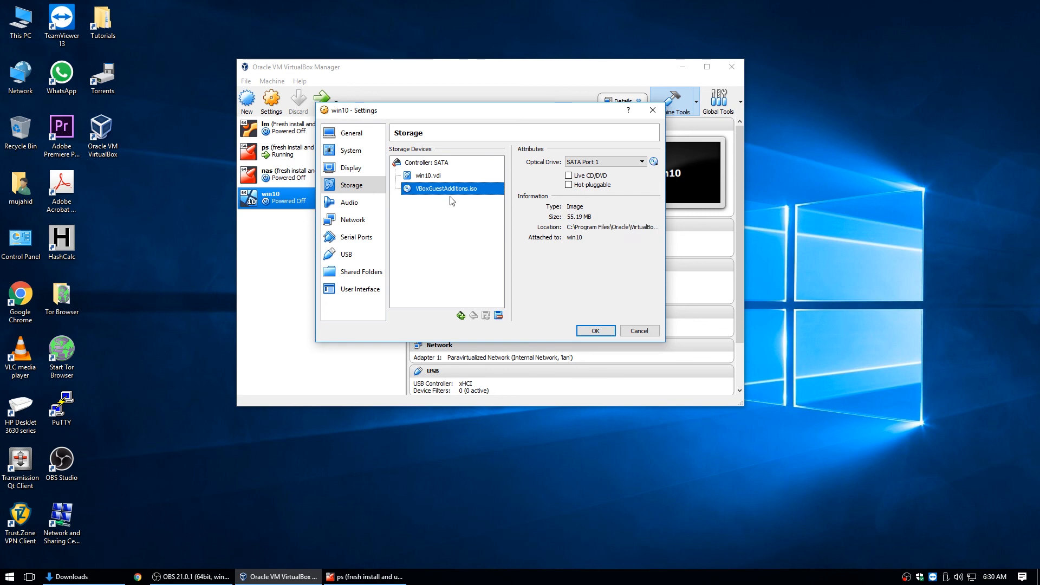
pyautogui.click(498, 316)
pyautogui.click(468, 264)
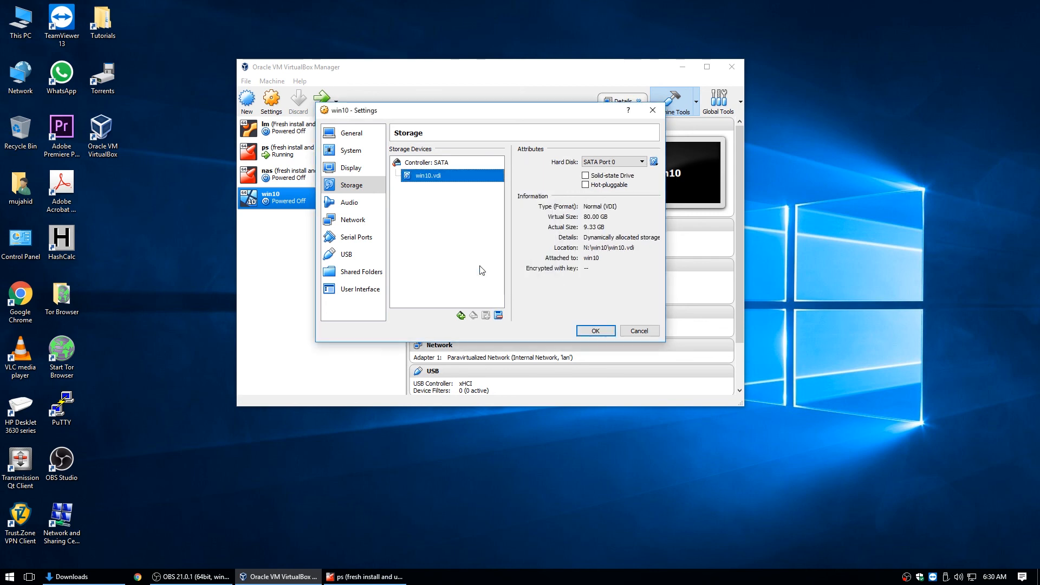
# Step: Change the win10 machine's audio controller to Intel HD Audio
pyautogui.click(349, 203)
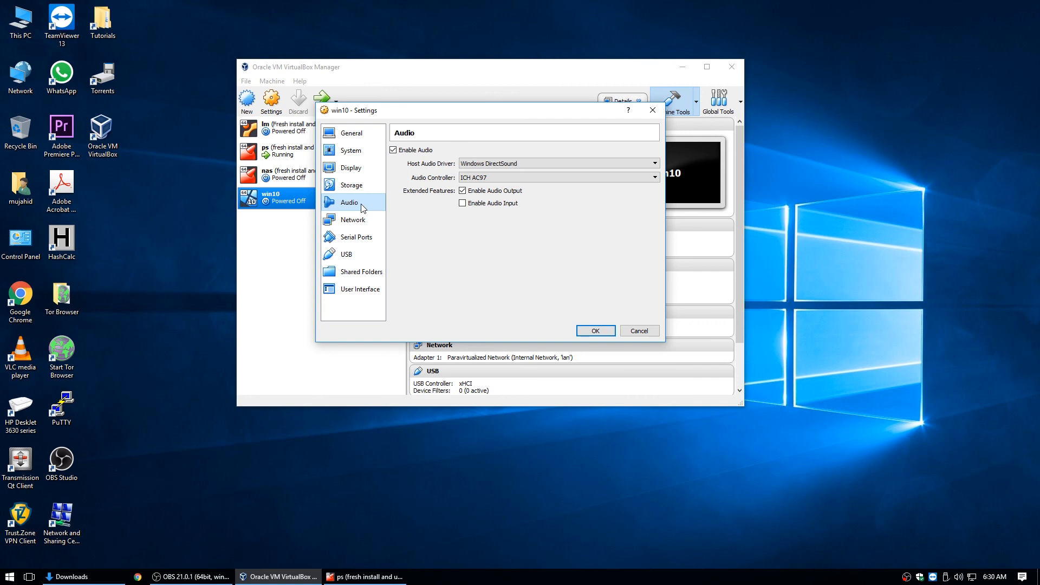
pyautogui.click(538, 181)
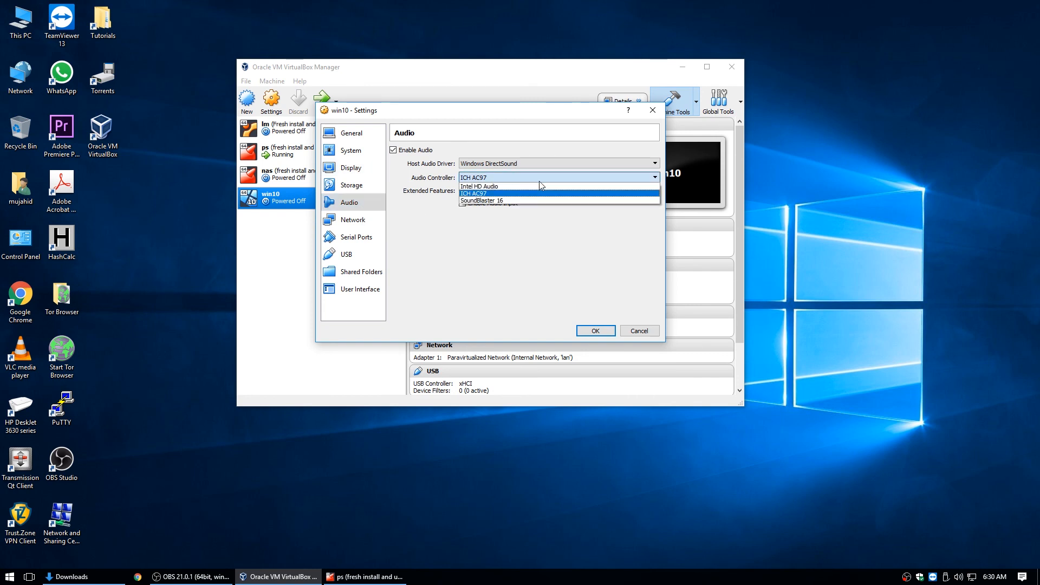
pyautogui.click(538, 181)
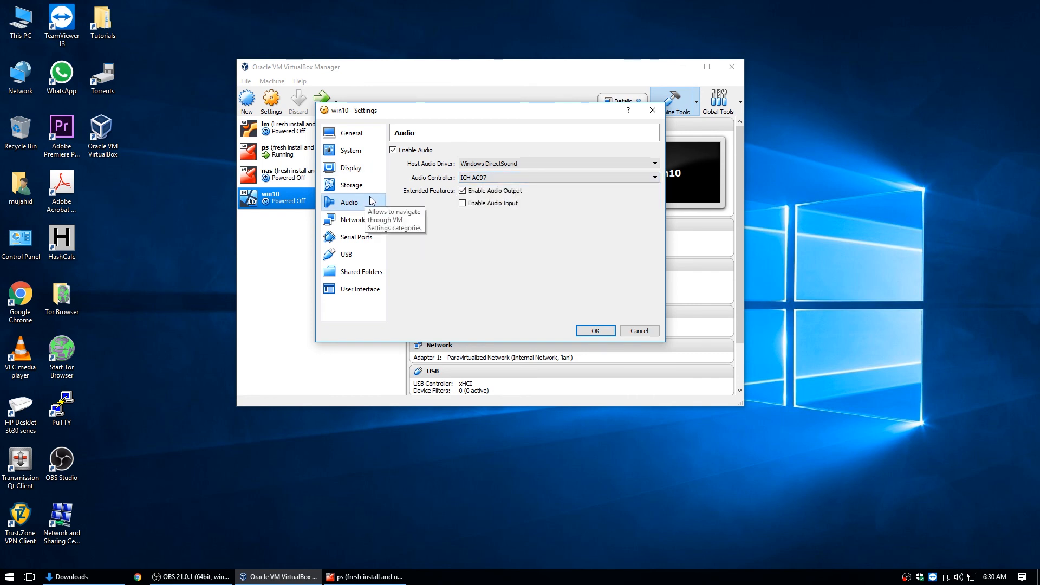
pyautogui.click(482, 163)
pyautogui.click(483, 182)
pyautogui.click(483, 179)
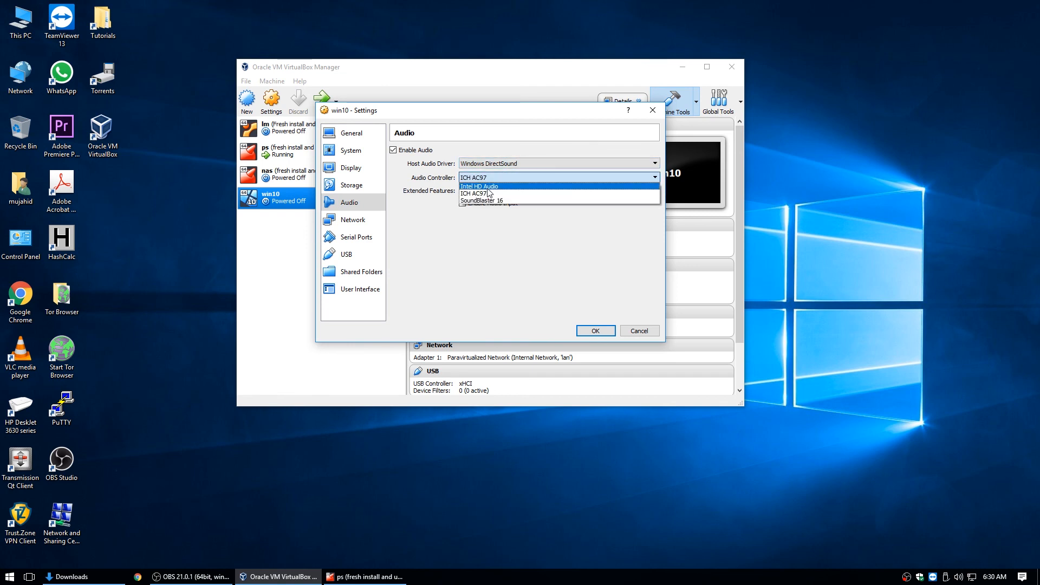
pyautogui.click(489, 193)
# Step: Check the advanced settings of network Adapter 1 and save the win10 machine settings
pyautogui.click(364, 220)
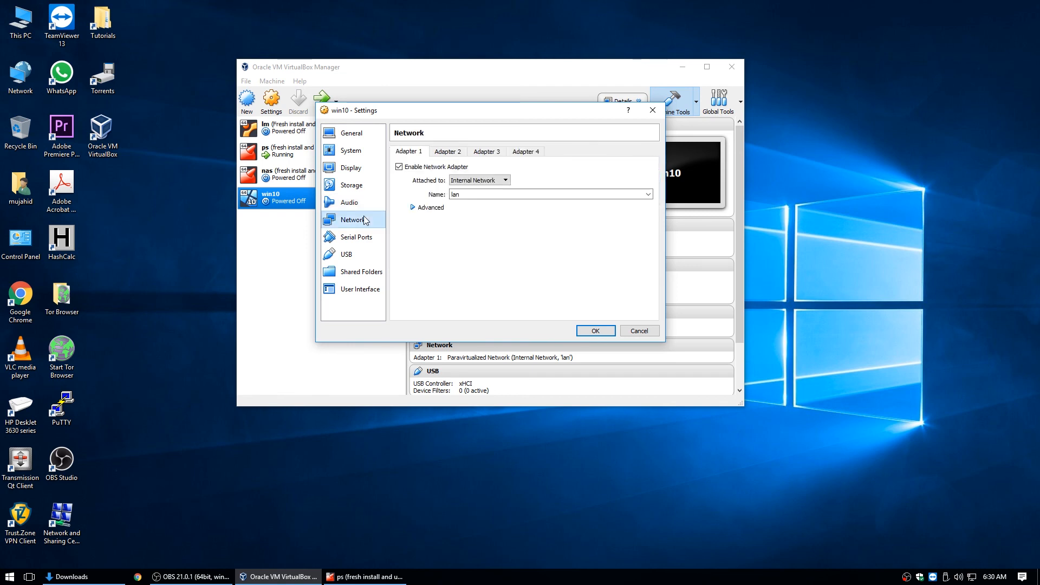
pyautogui.click(413, 209)
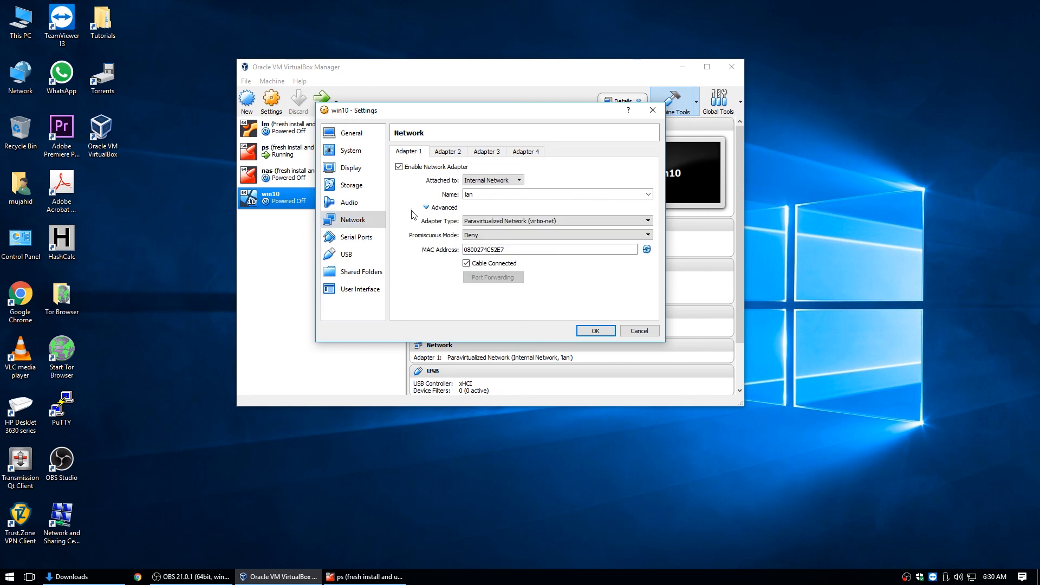
pyautogui.click(597, 331)
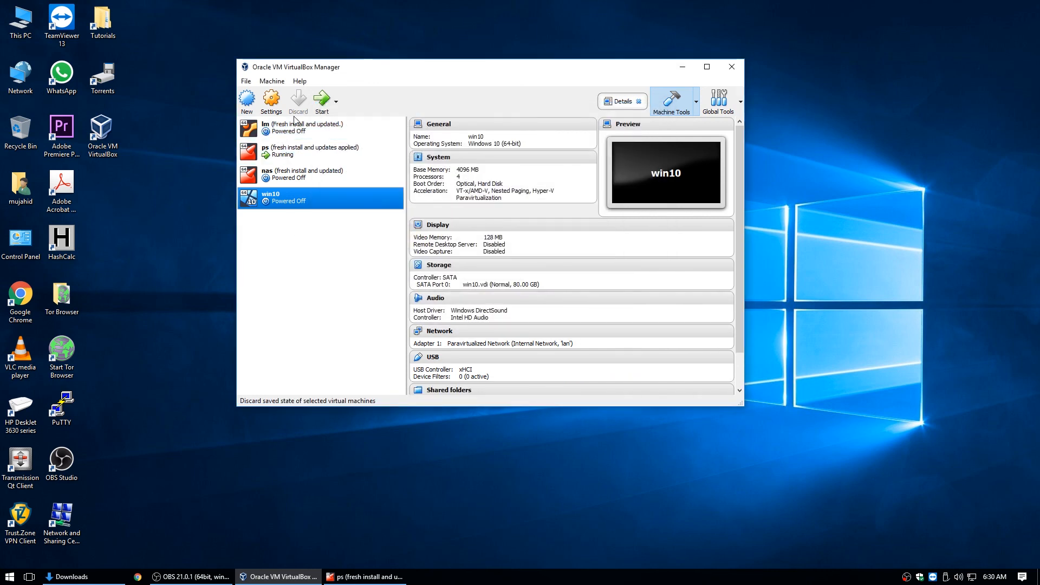
# Step: Start the win10 machine, enlarging its window, and sign in to Windows with the account password
pyautogui.click(323, 99)
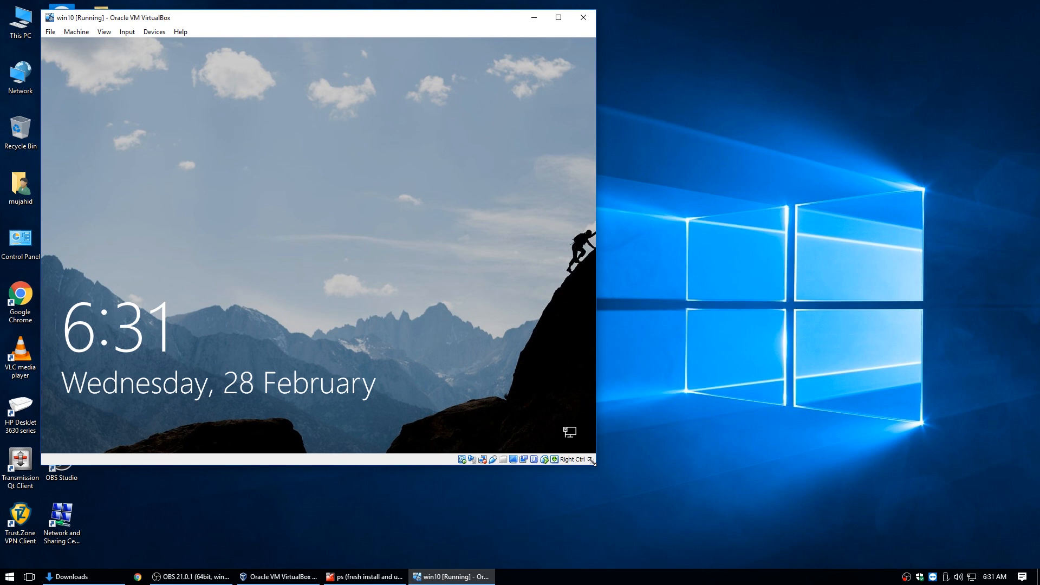
pyautogui.moveTo(593, 462); pyautogui.dragTo(941, 534)
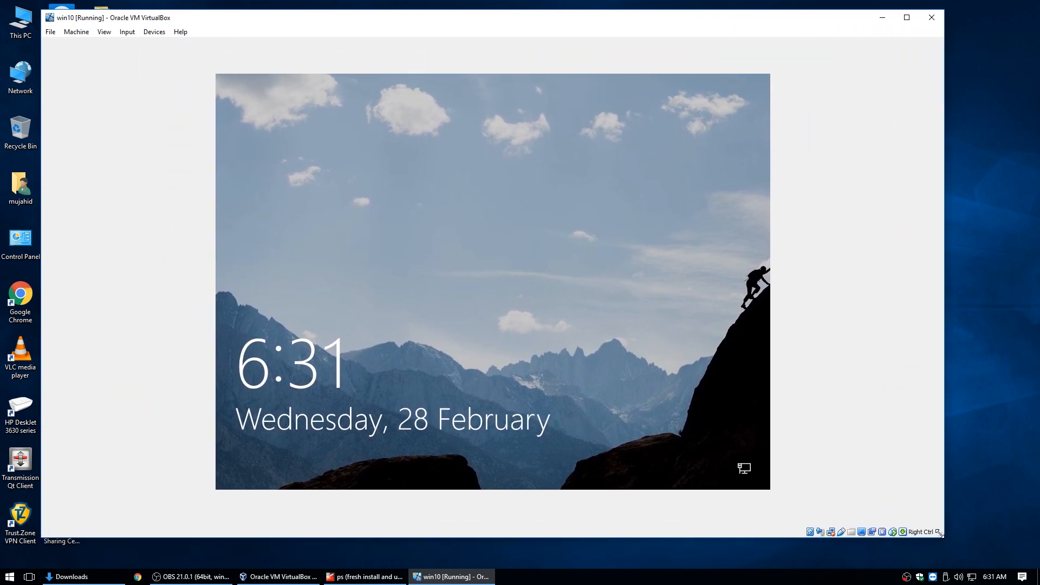
pyautogui.click(558, 294)
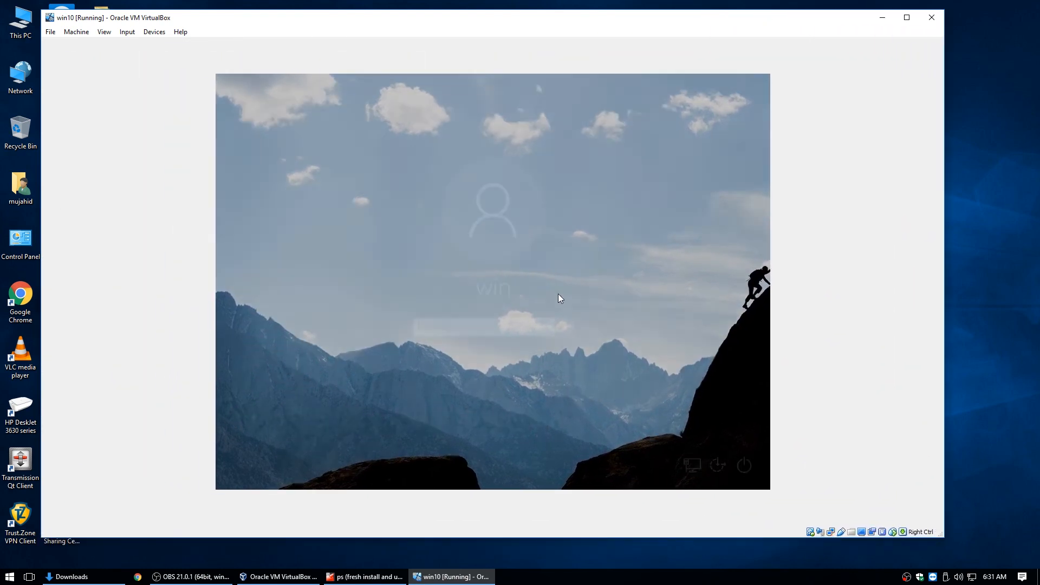
pyautogui.write('•••••')
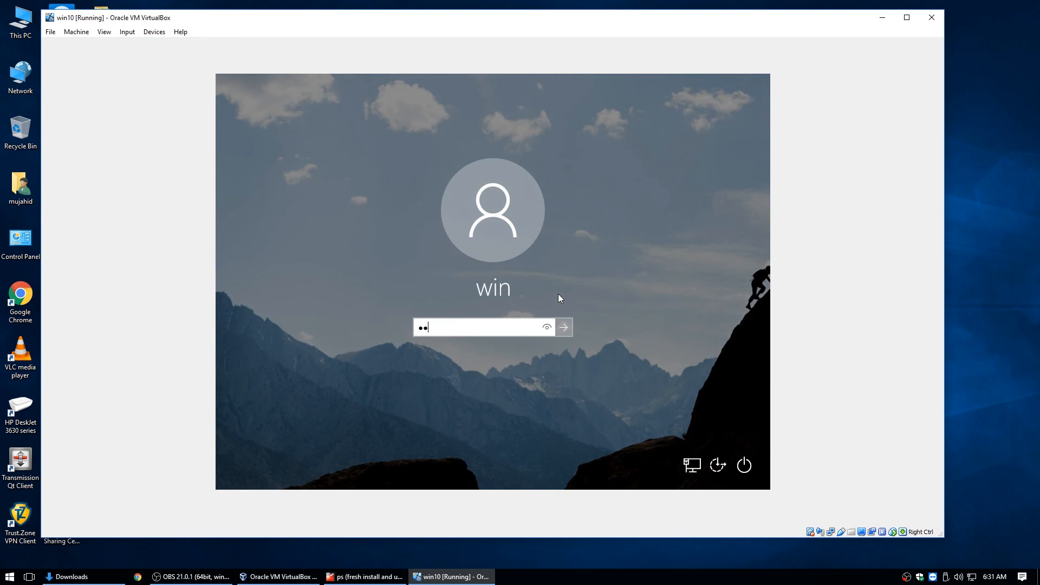
pyautogui.press('Return')
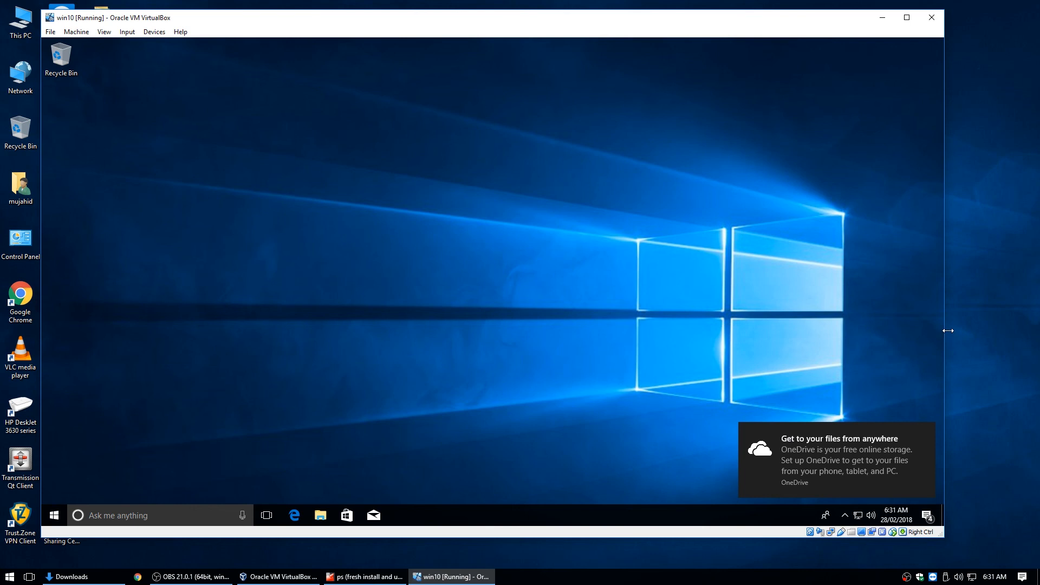
# Step: Make the win10 machine window narrower and shift it slightly on the host desktop
pyautogui.moveTo(944, 330); pyautogui.dragTo(848, 329)
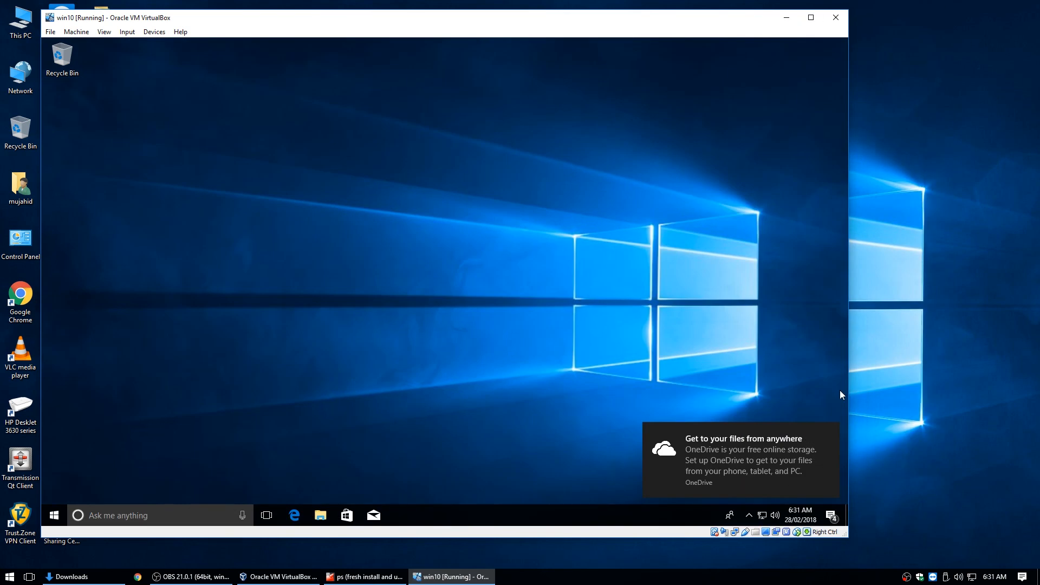
pyautogui.moveTo(687, 23)
pyautogui.mouseDown()
pyautogui.moveTo(766, 19)
pyautogui.moveTo(706, 25)
pyautogui.mouseUp()
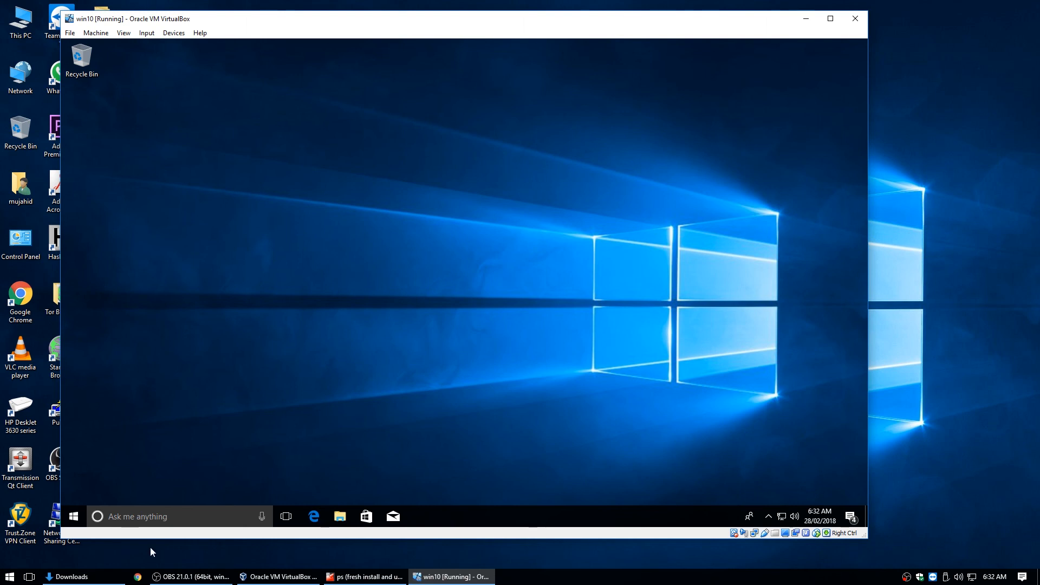
# Step: Review the device and Windows specifications on the guest's System About page in Windows Settings
pyautogui.click(75, 512)
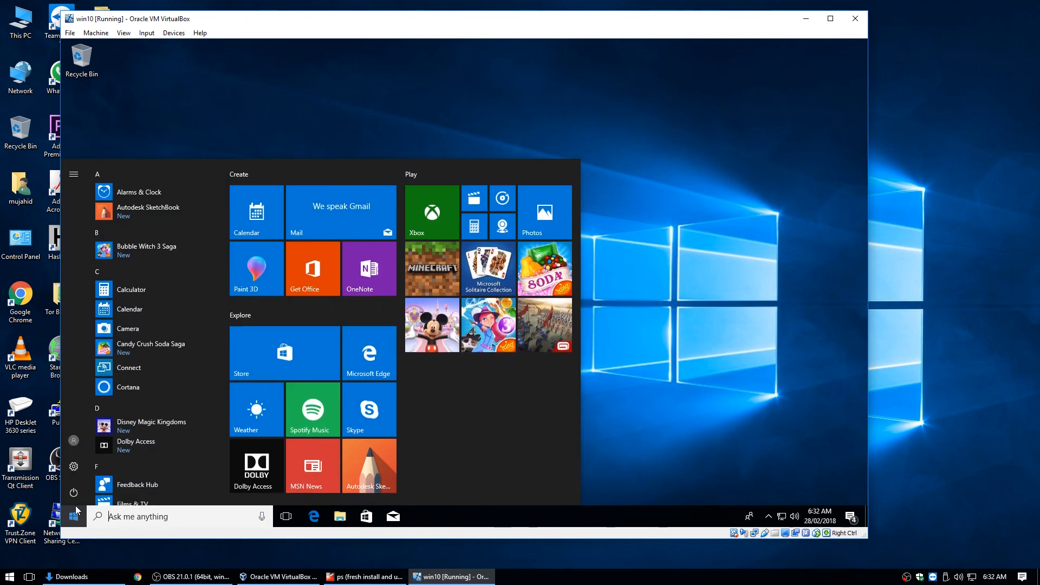
pyautogui.click(74, 467)
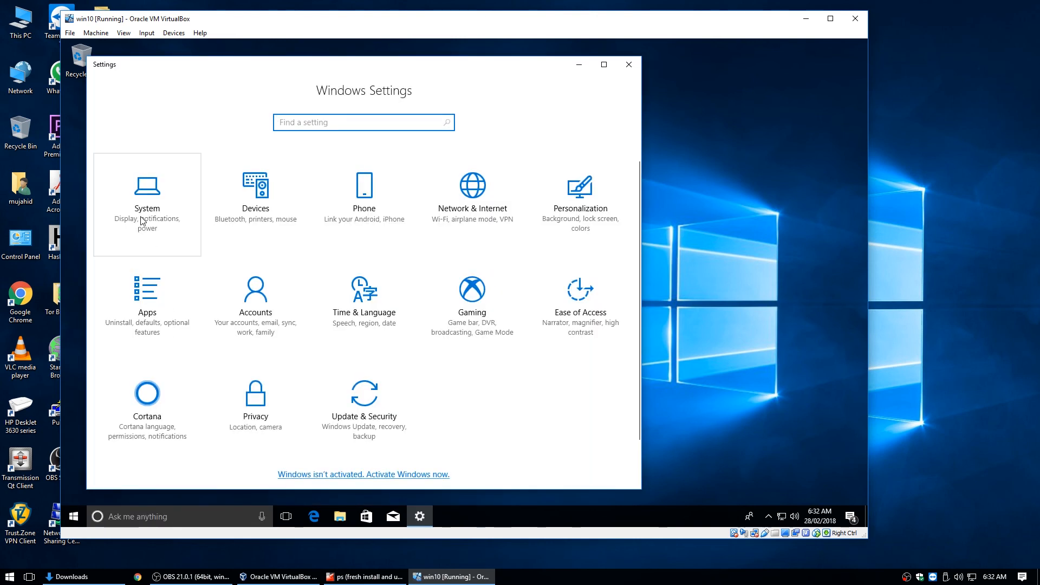
pyautogui.click(142, 220)
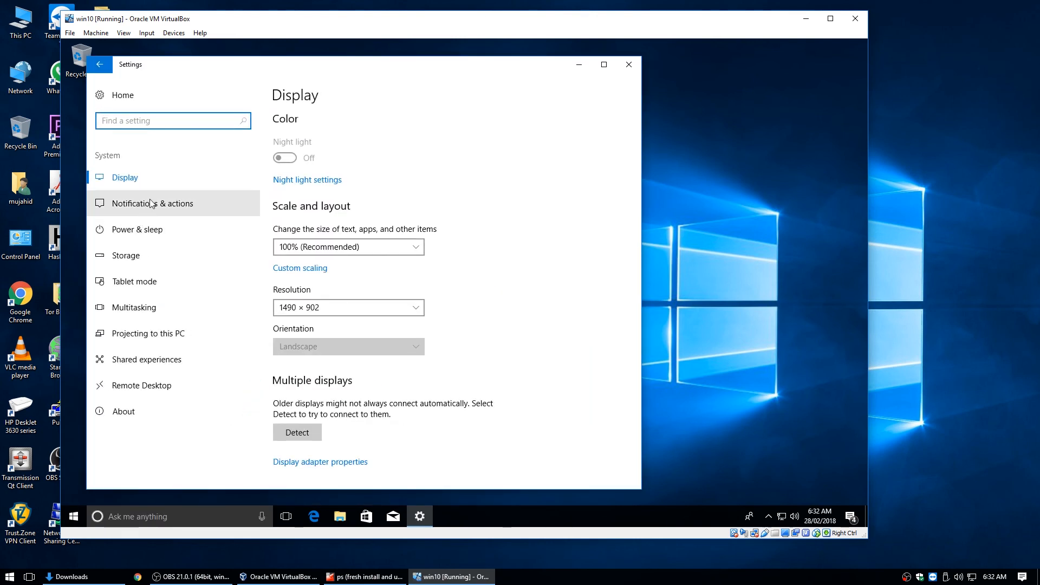
pyautogui.click(132, 413)
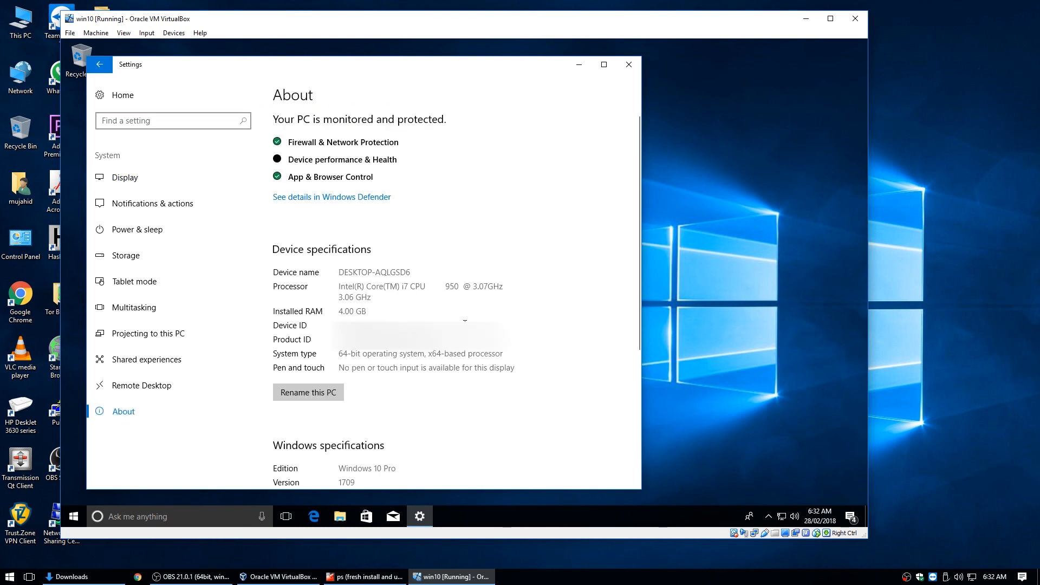
pyautogui.scroll(-2, 467, 325)
pyautogui.scroll(-2, 468, 325)
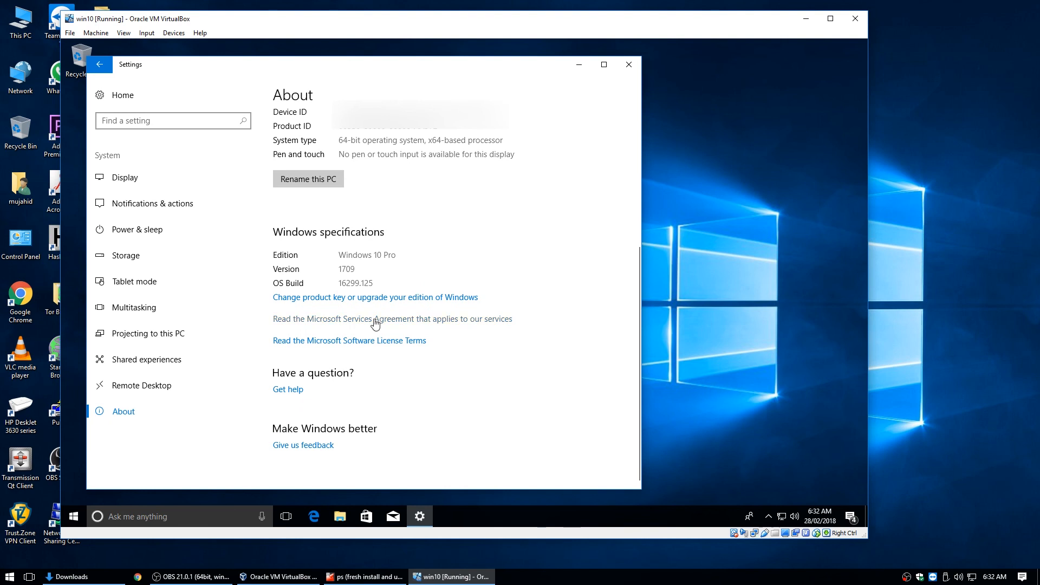
pyautogui.scroll(2, 402, 294)
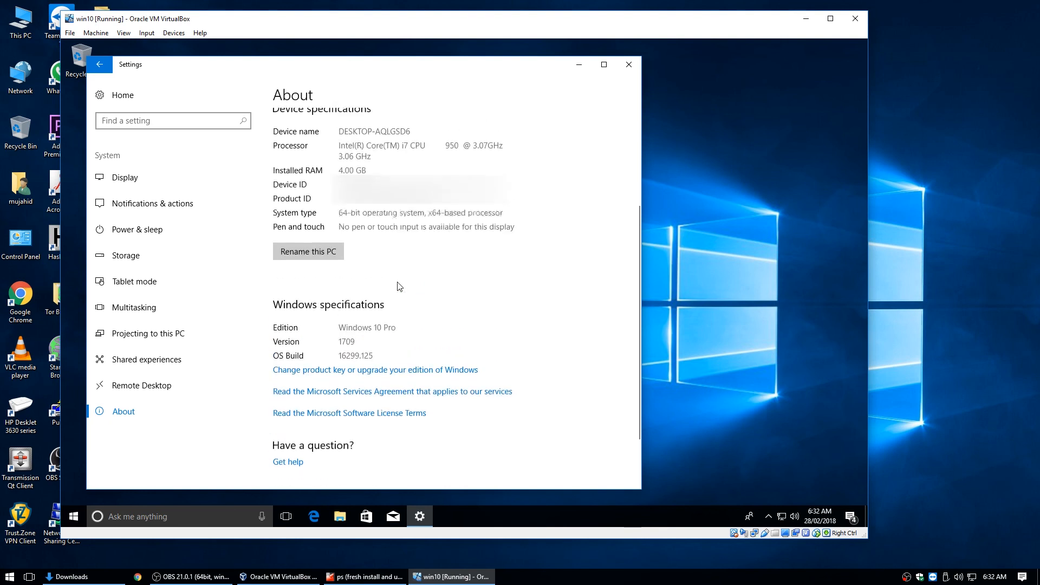
pyautogui.scroll(-2, 389, 251)
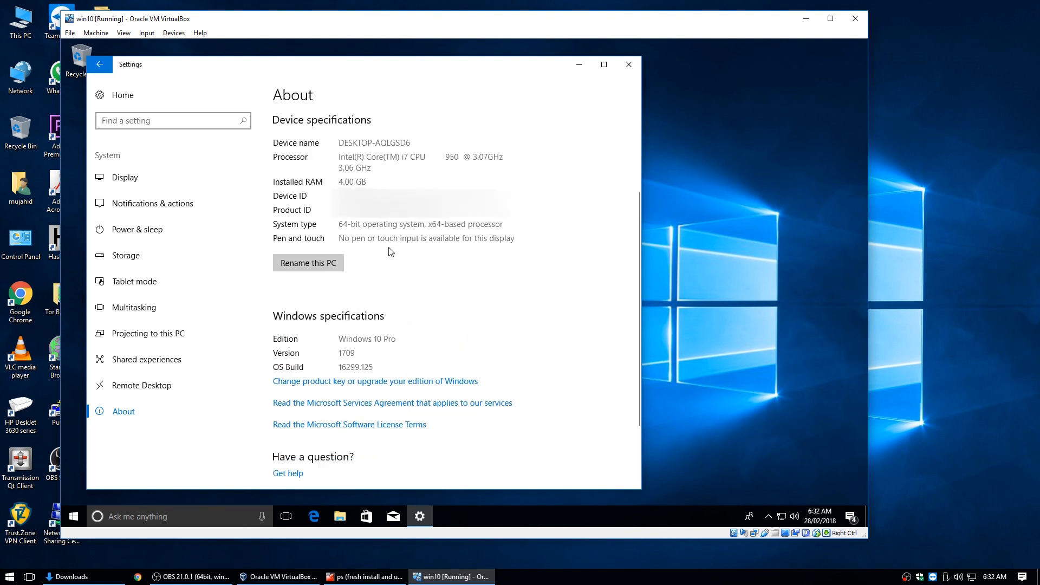
# Step: Open the guest's Windows activation settings and examine the Store purchase and product key change options
pyautogui.click(367, 298)
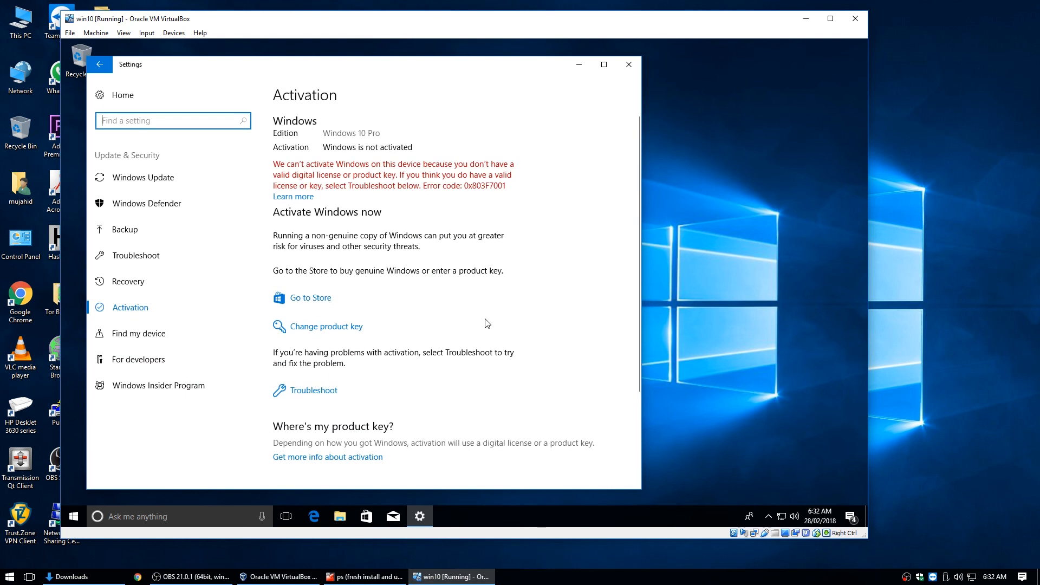
pyautogui.click(313, 300)
pyautogui.click(328, 328)
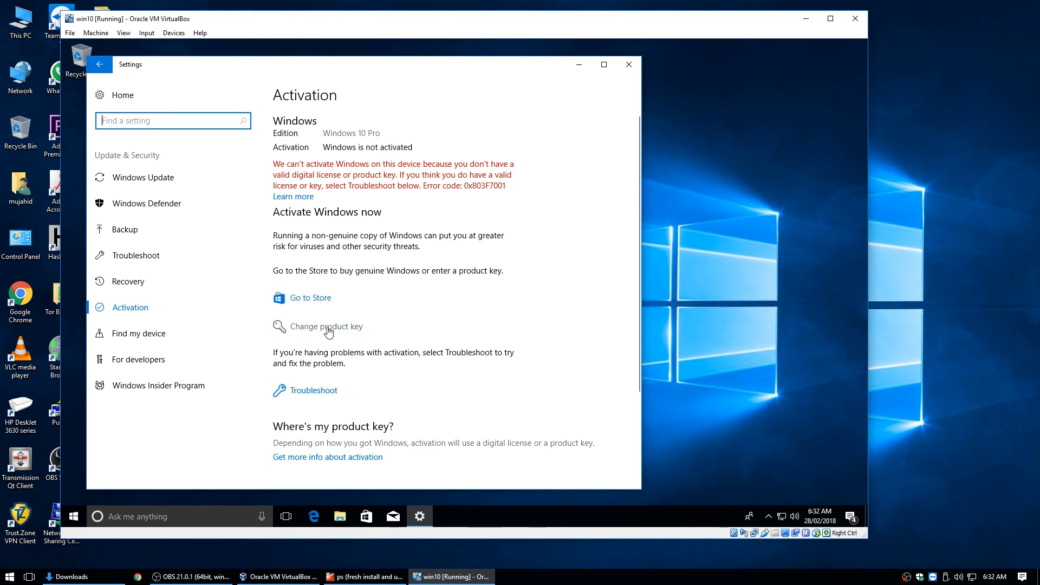